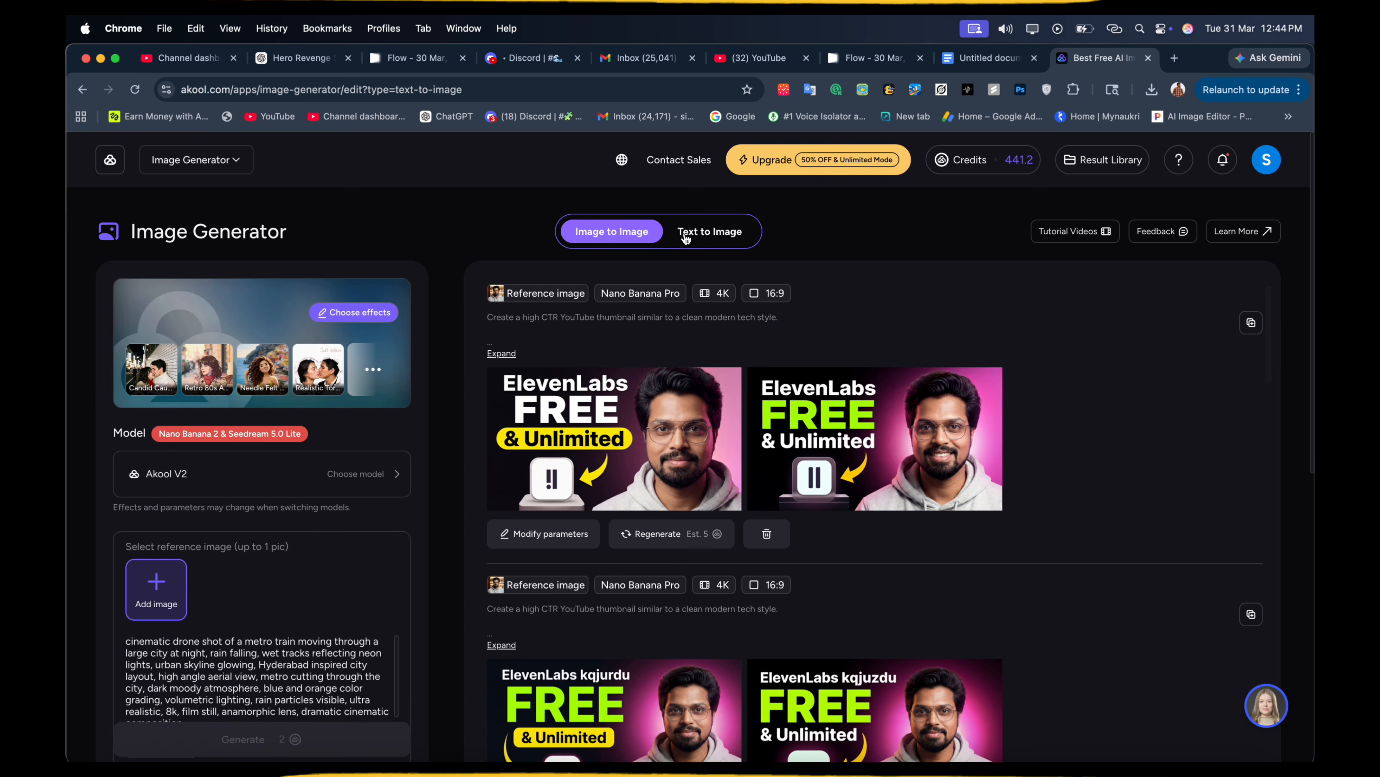
Switch the image generator to Text to Image mode and clear the existing metro train prompt.
click(630, 233)
click(733, 232)
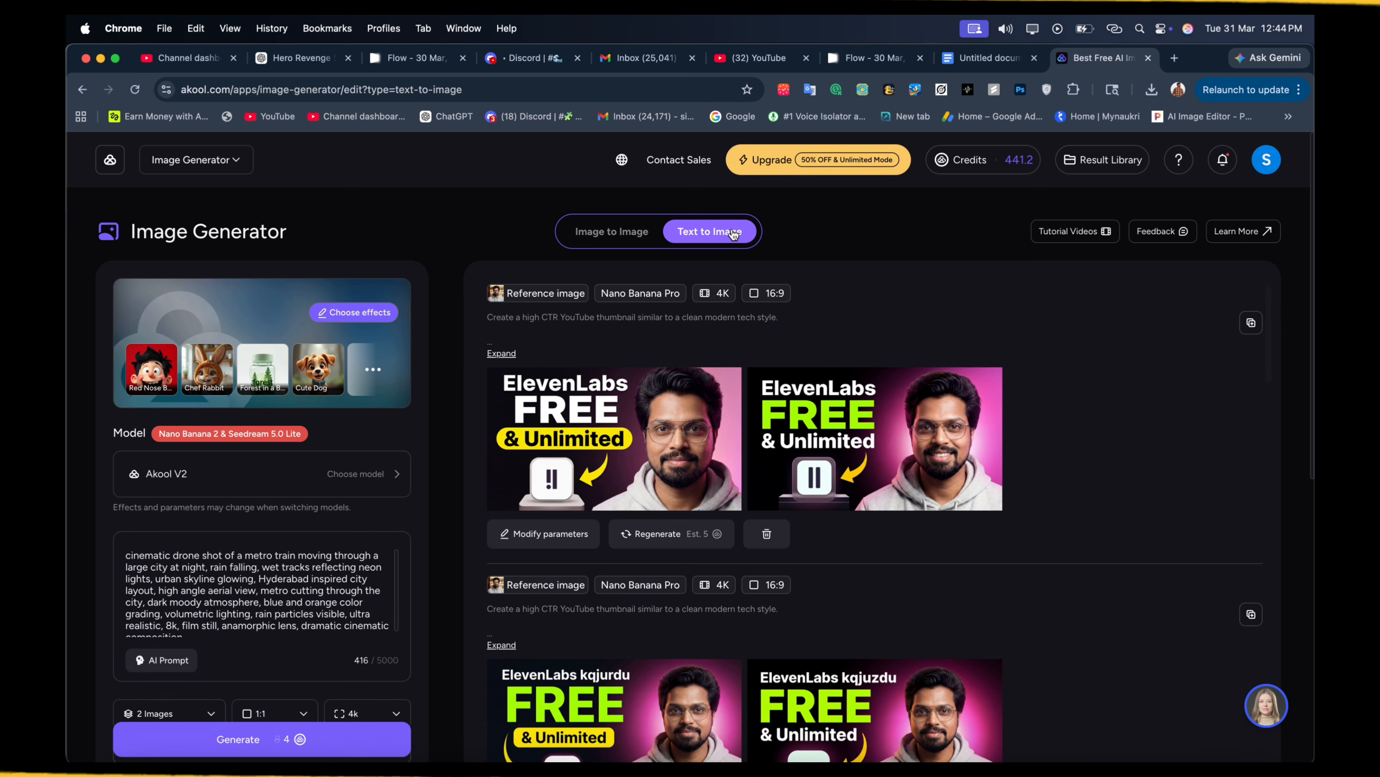
triple_click(259, 563)
key(super+c)
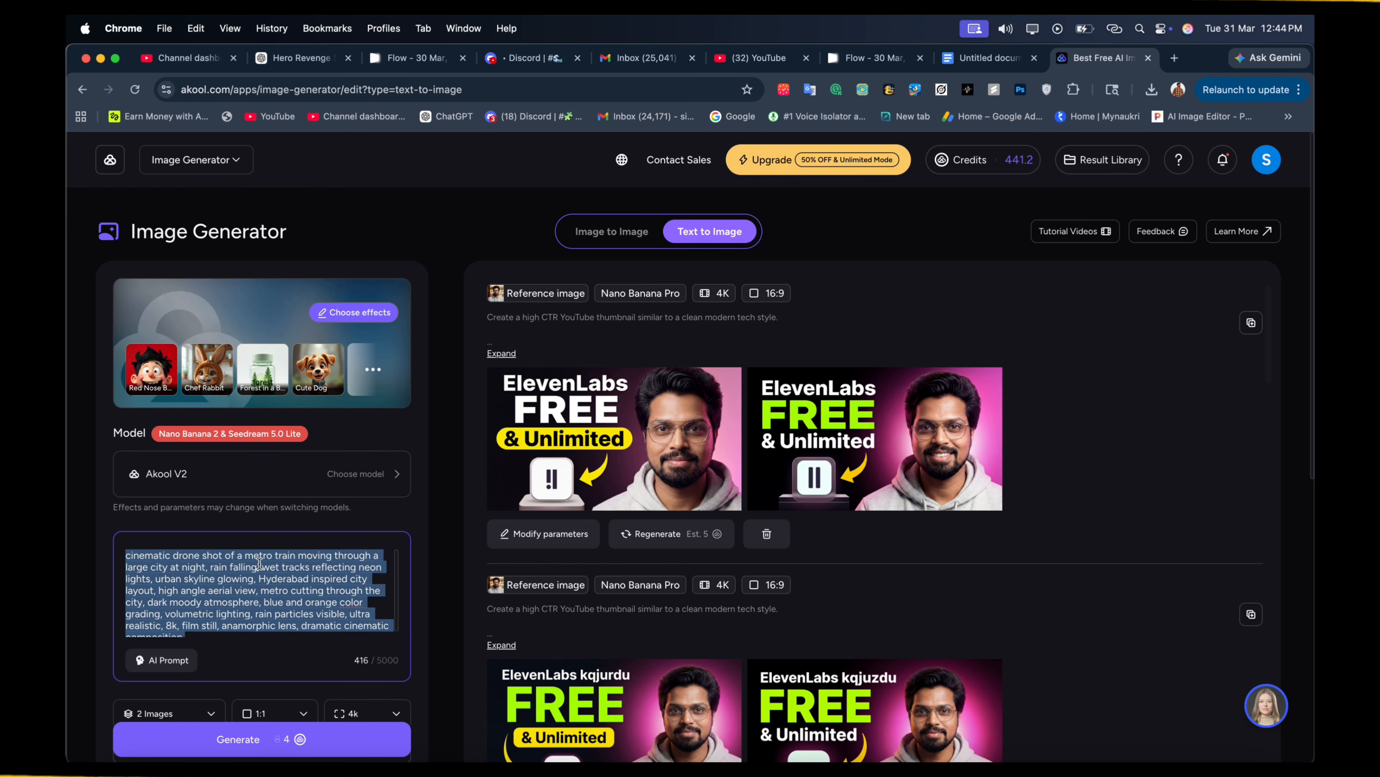
key(BackSpace)
scroll(259, 563, down, 1)
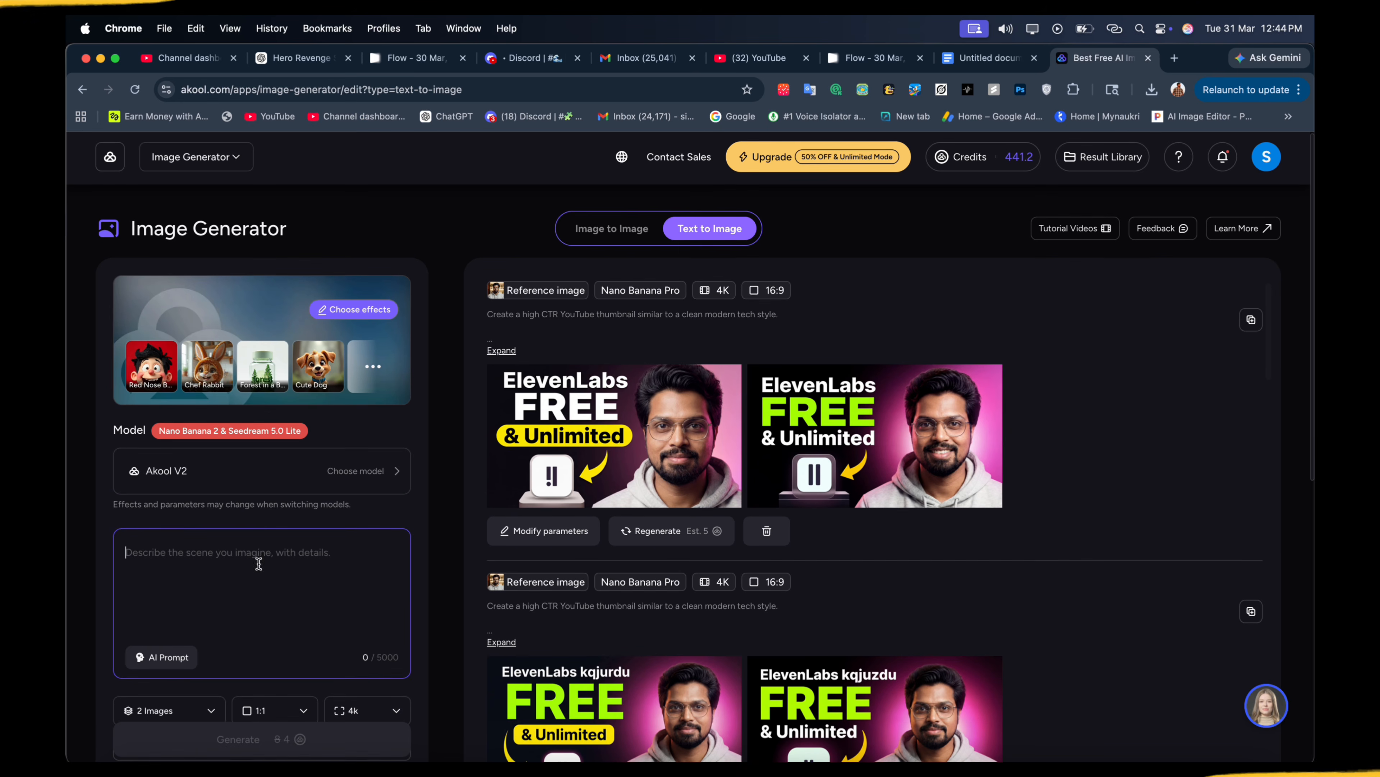
Review the available image models and choose Nano Banana pro for the text-to-image generation.
click(269, 488)
mouse_move(545, 324)
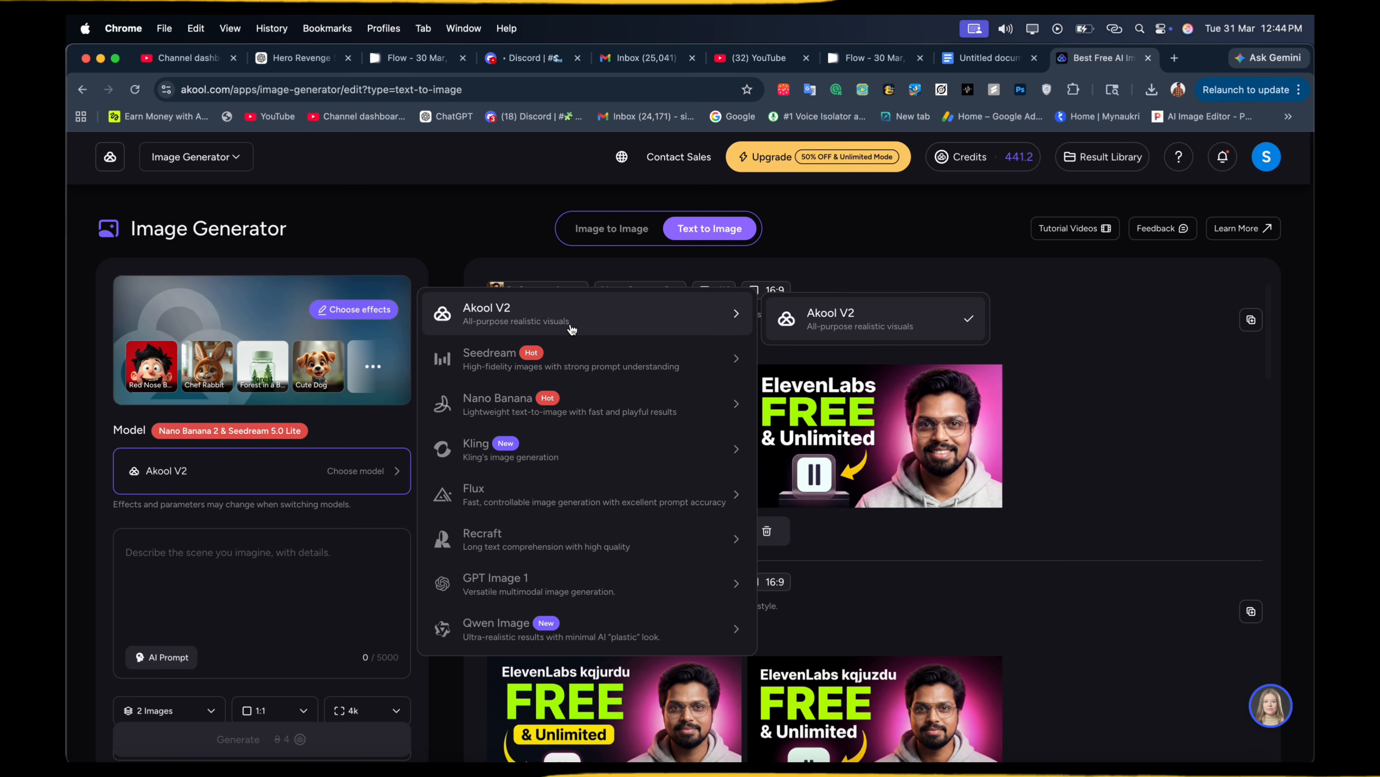
mouse_move(583, 371)
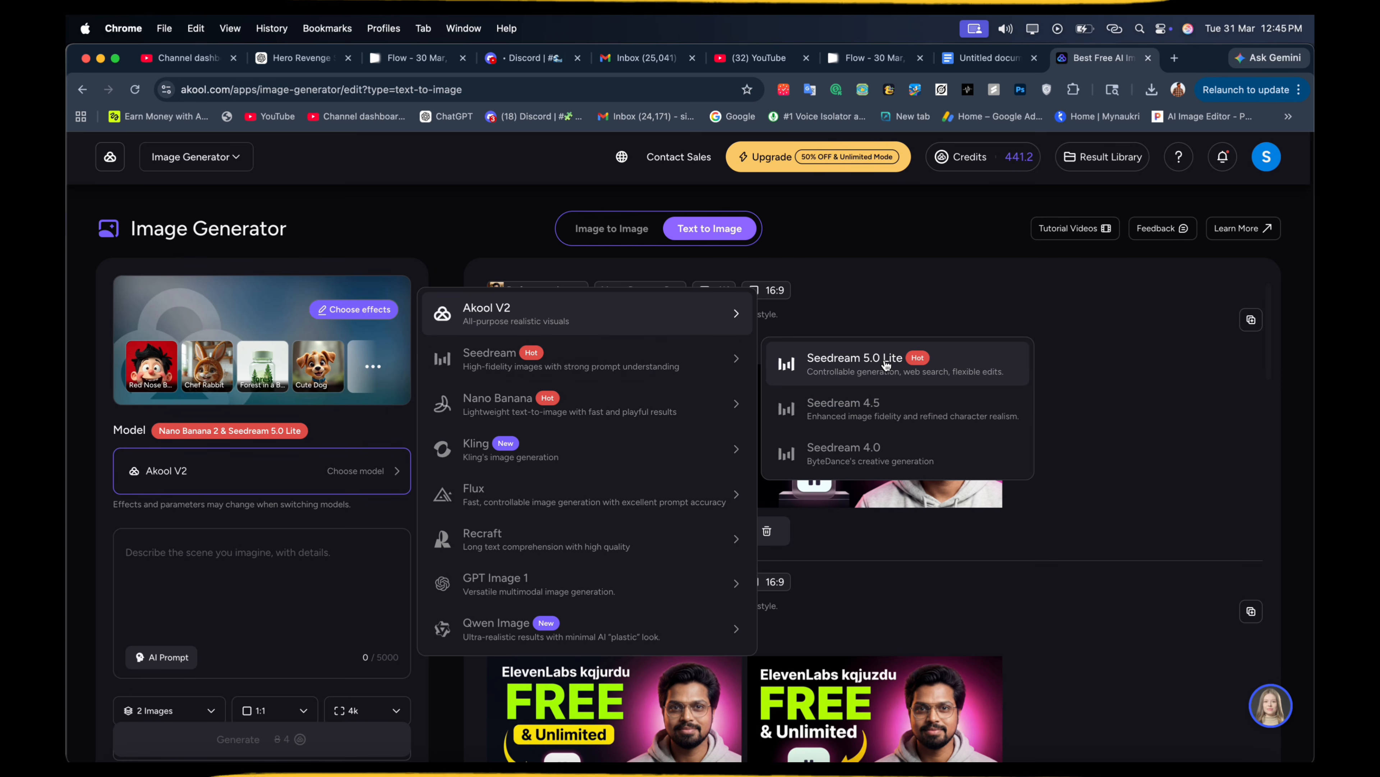
mouse_move(733, 403)
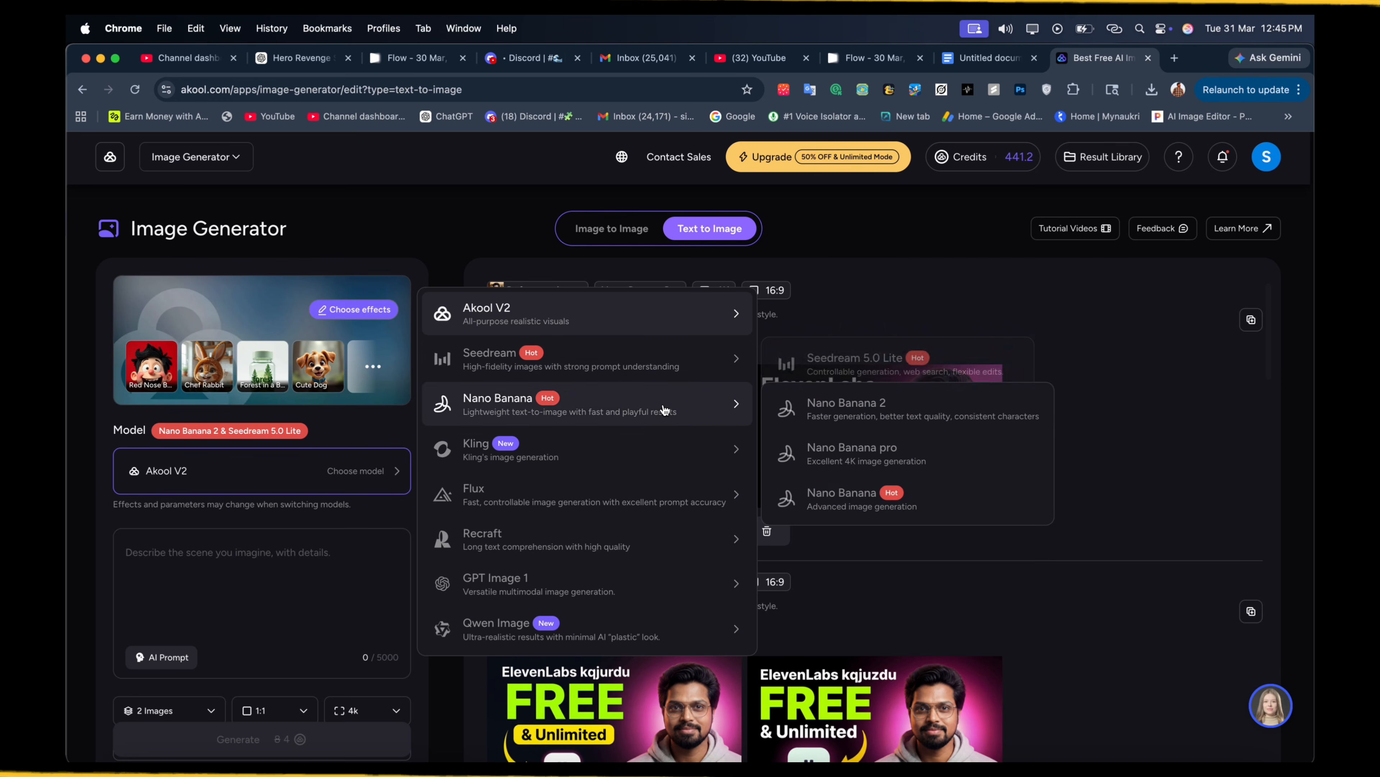
mouse_move(718, 450)
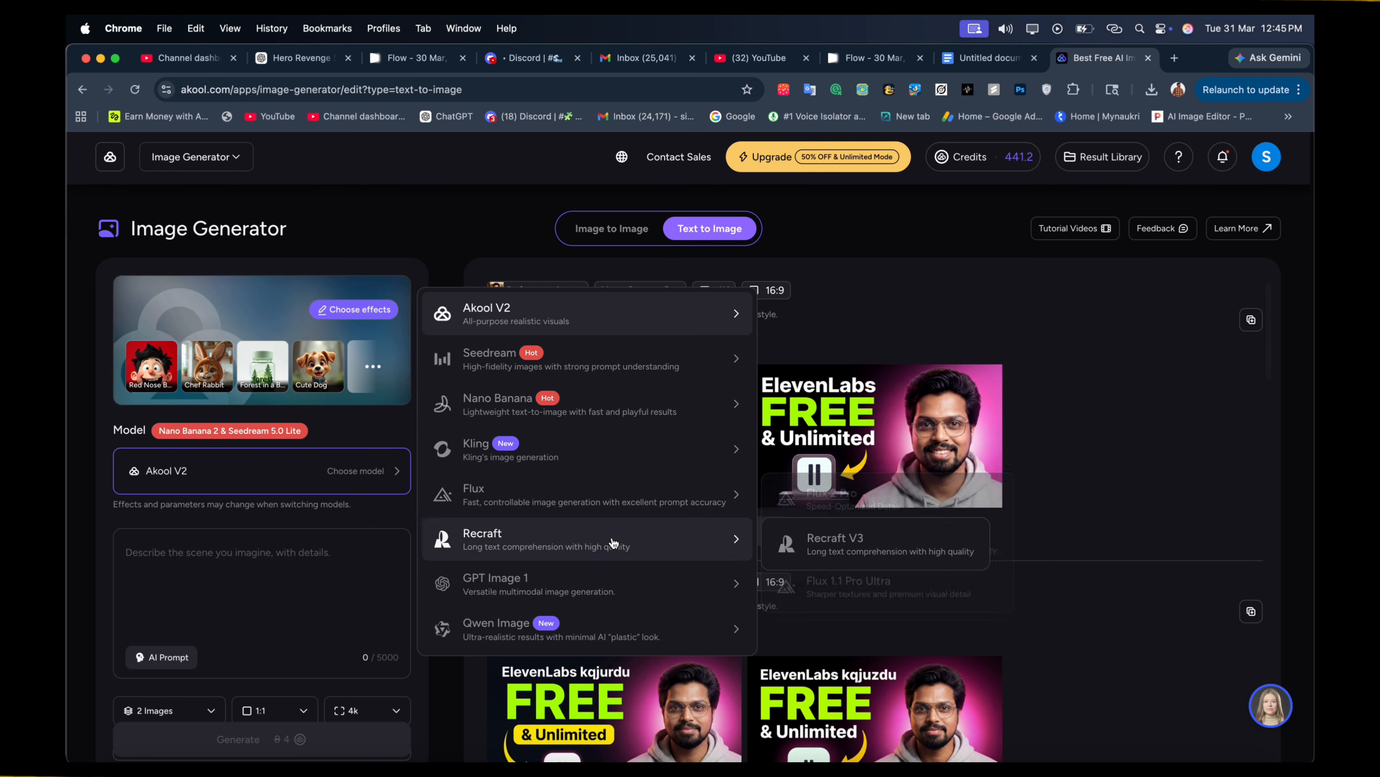
mouse_move(622, 639)
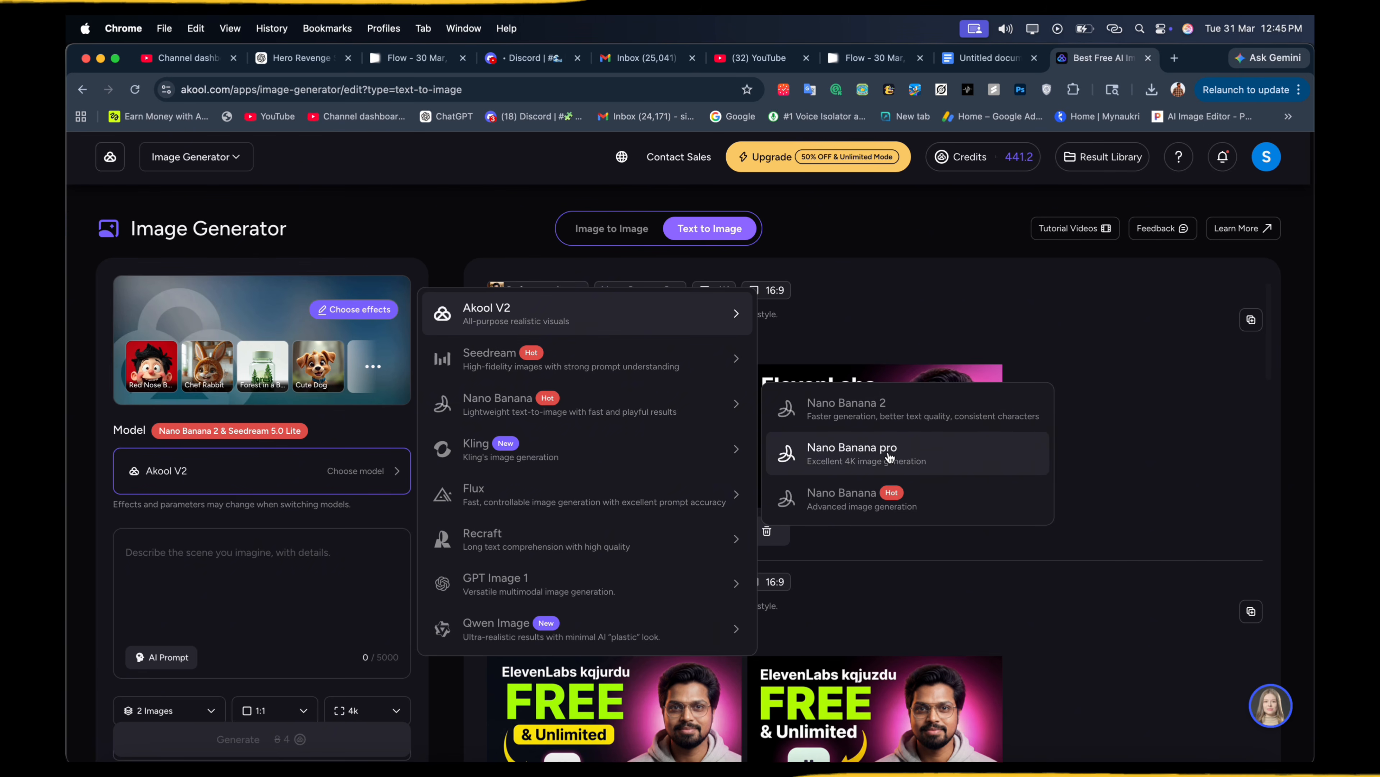
click(889, 457)
Delete the sample jellyfish prompt so the scene description is empty.
scroll(246, 546, down, 1)
drag(246, 547, 84, 508)
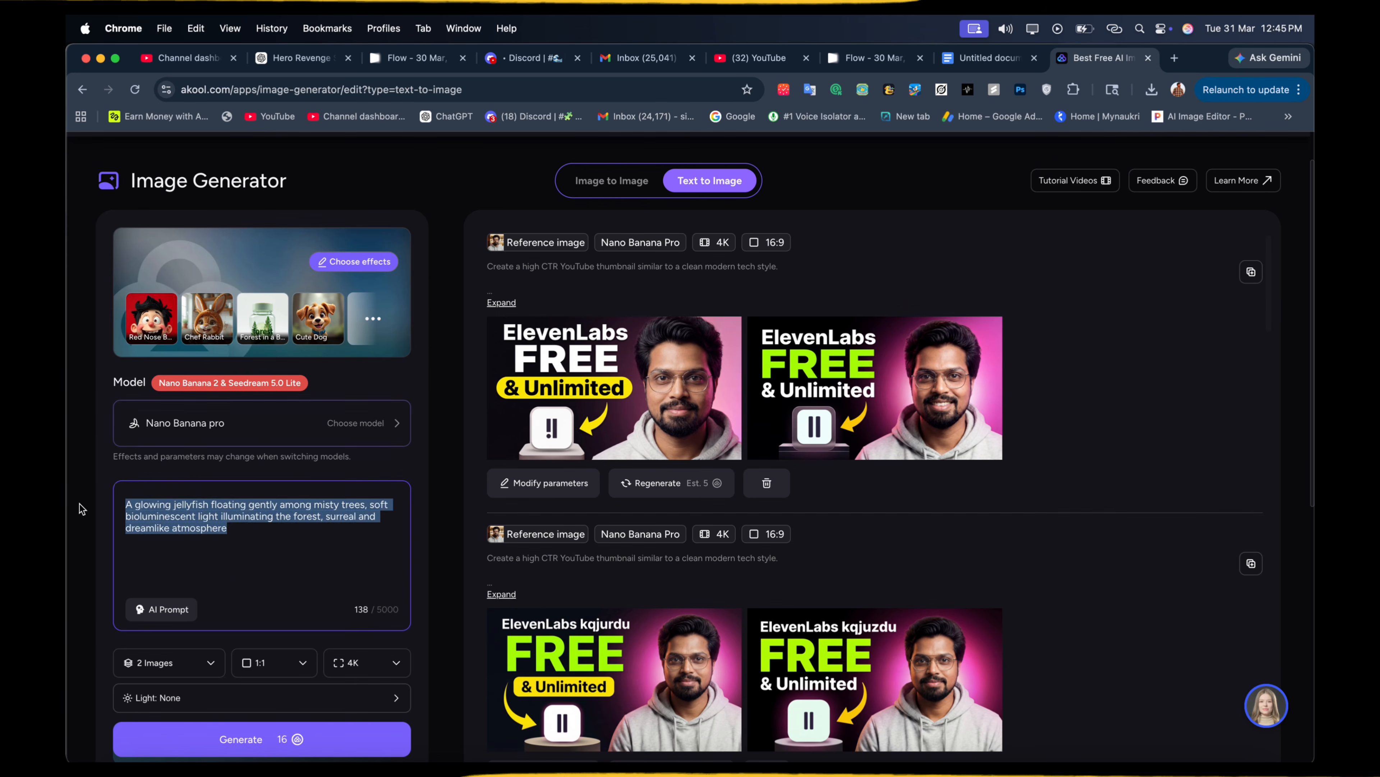
key(BackSpace)
scroll(271, 486, down, 1)
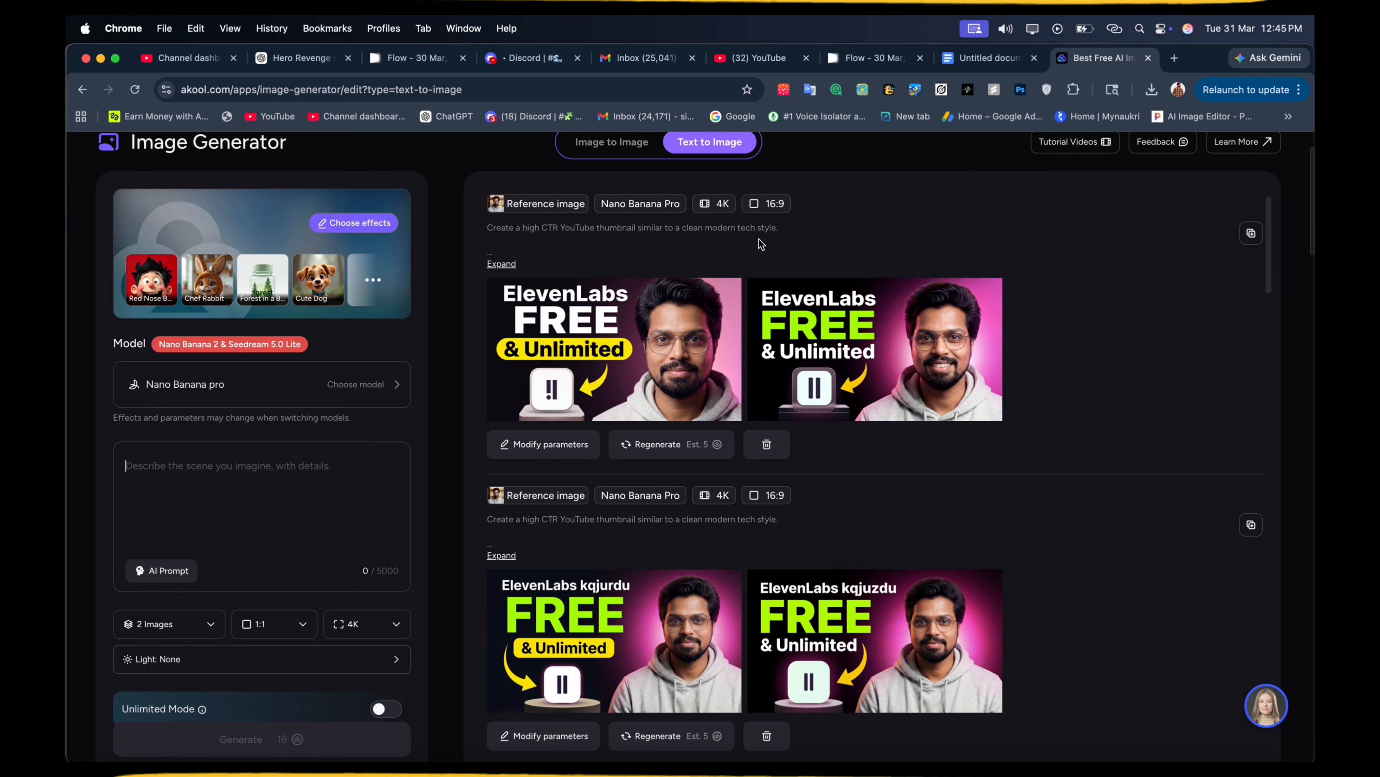
Copy the Metro Shot prompt from the Google Docs document and paste it into Akool's scene description.
click(984, 60)
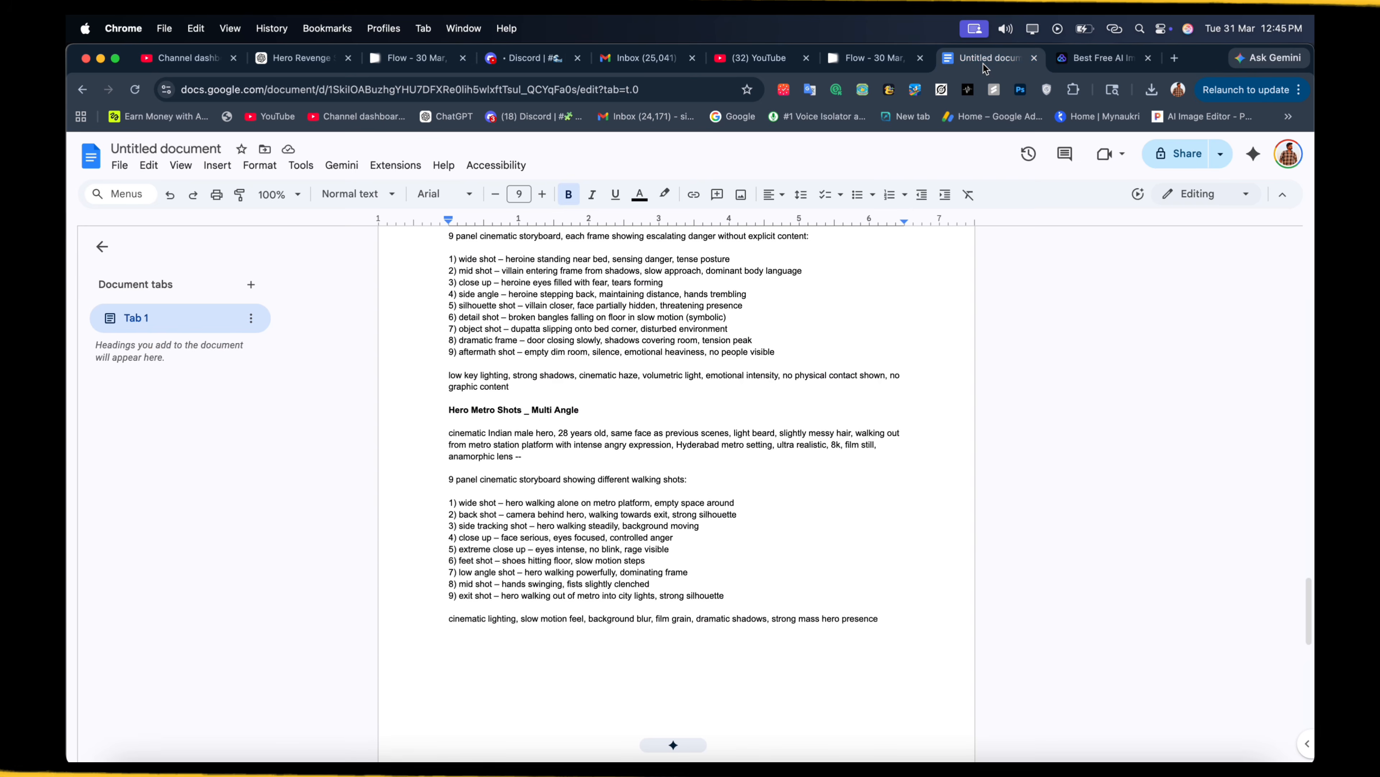
scroll(794, 335, up, 20)
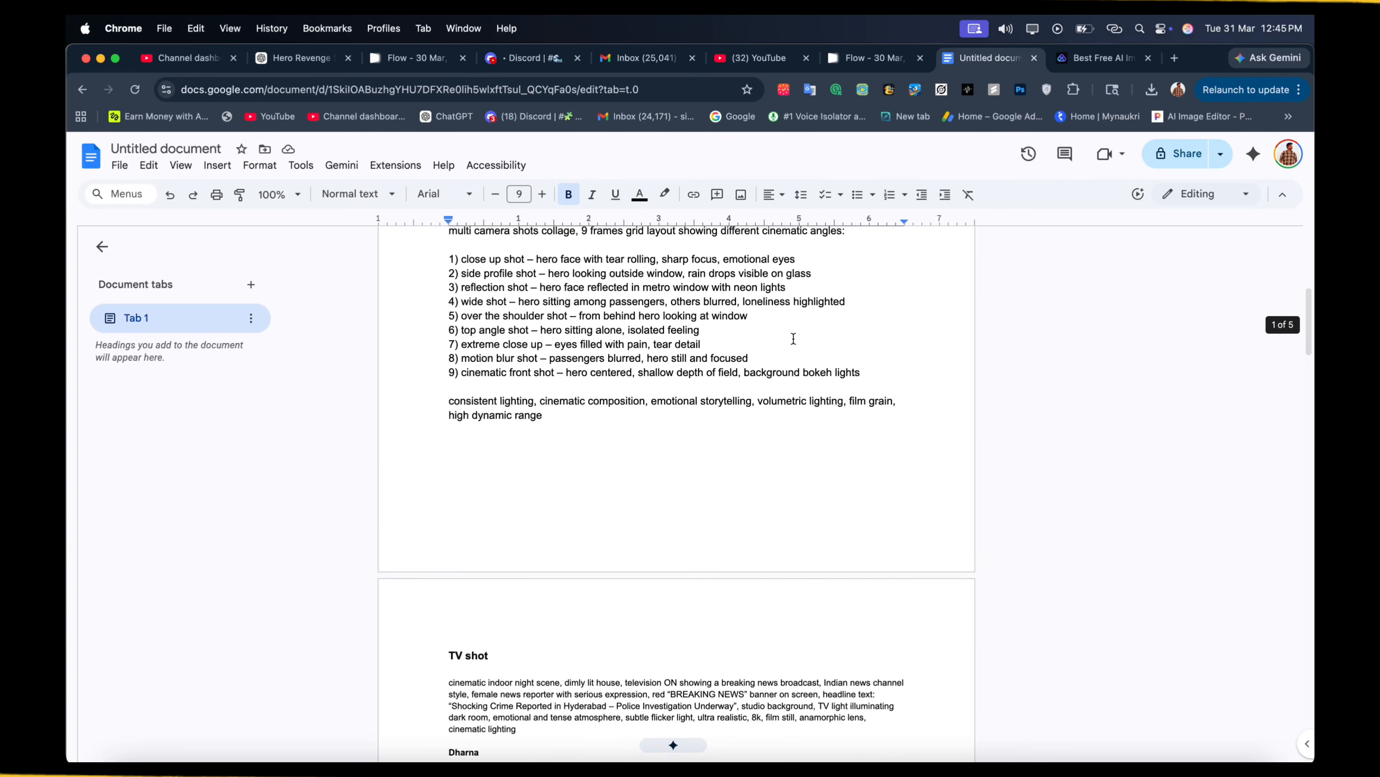
scroll(794, 337, up, 3)
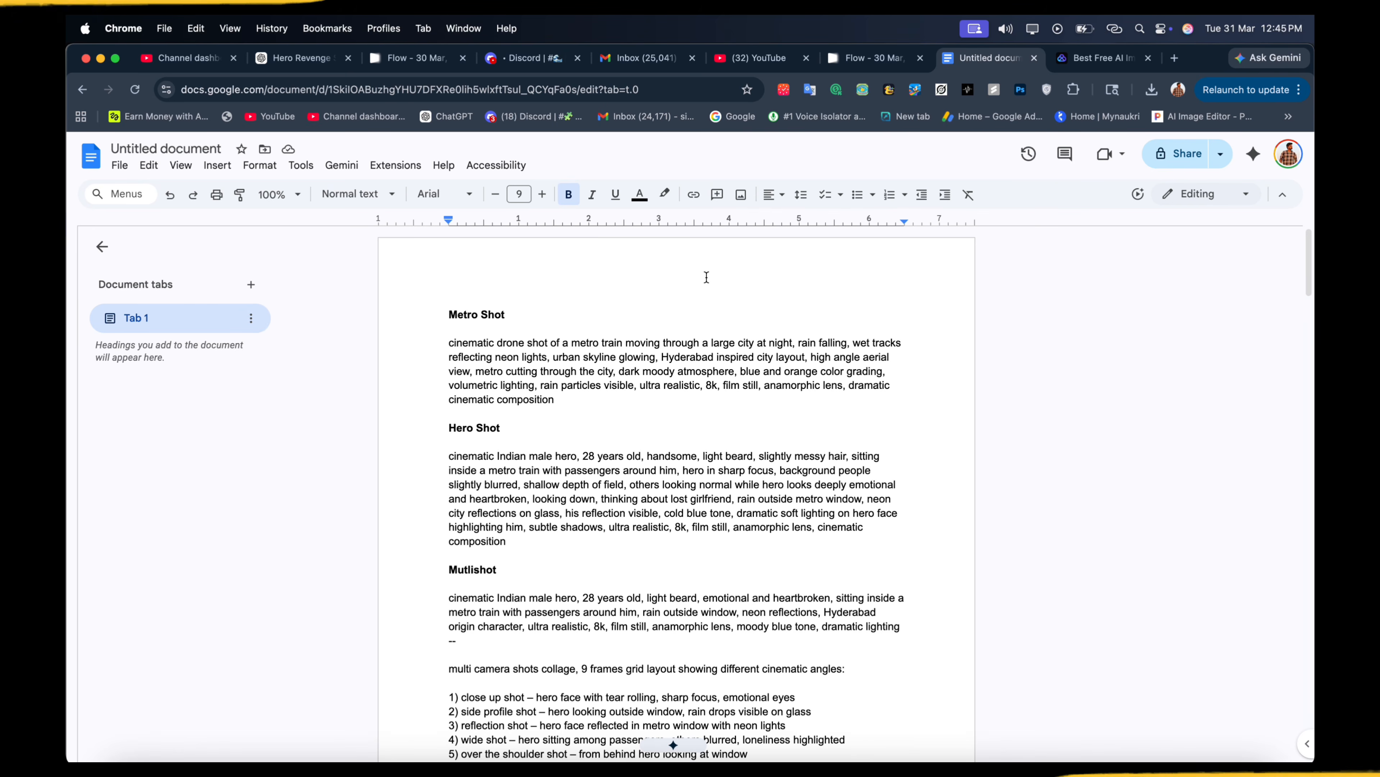
drag(555, 400, 442, 347)
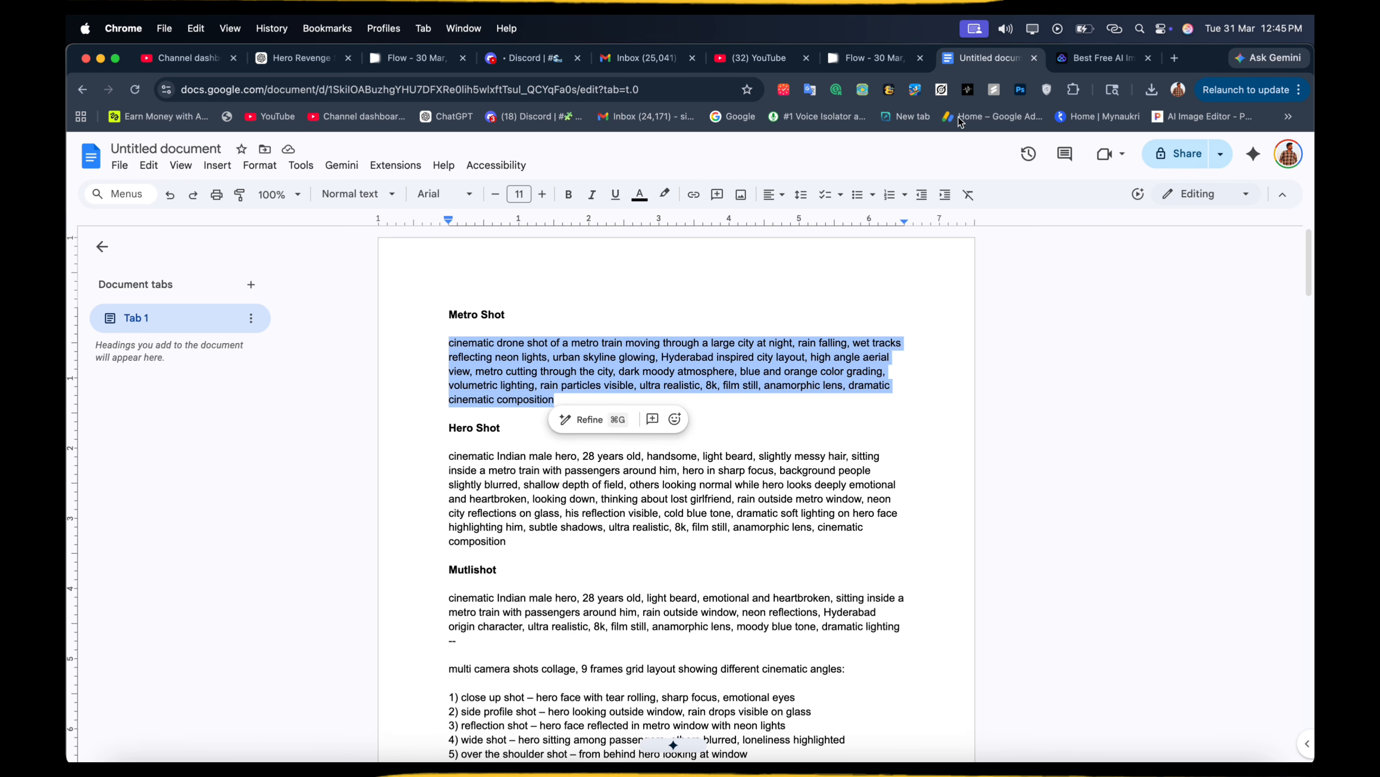
click(1103, 58)
click(246, 468)
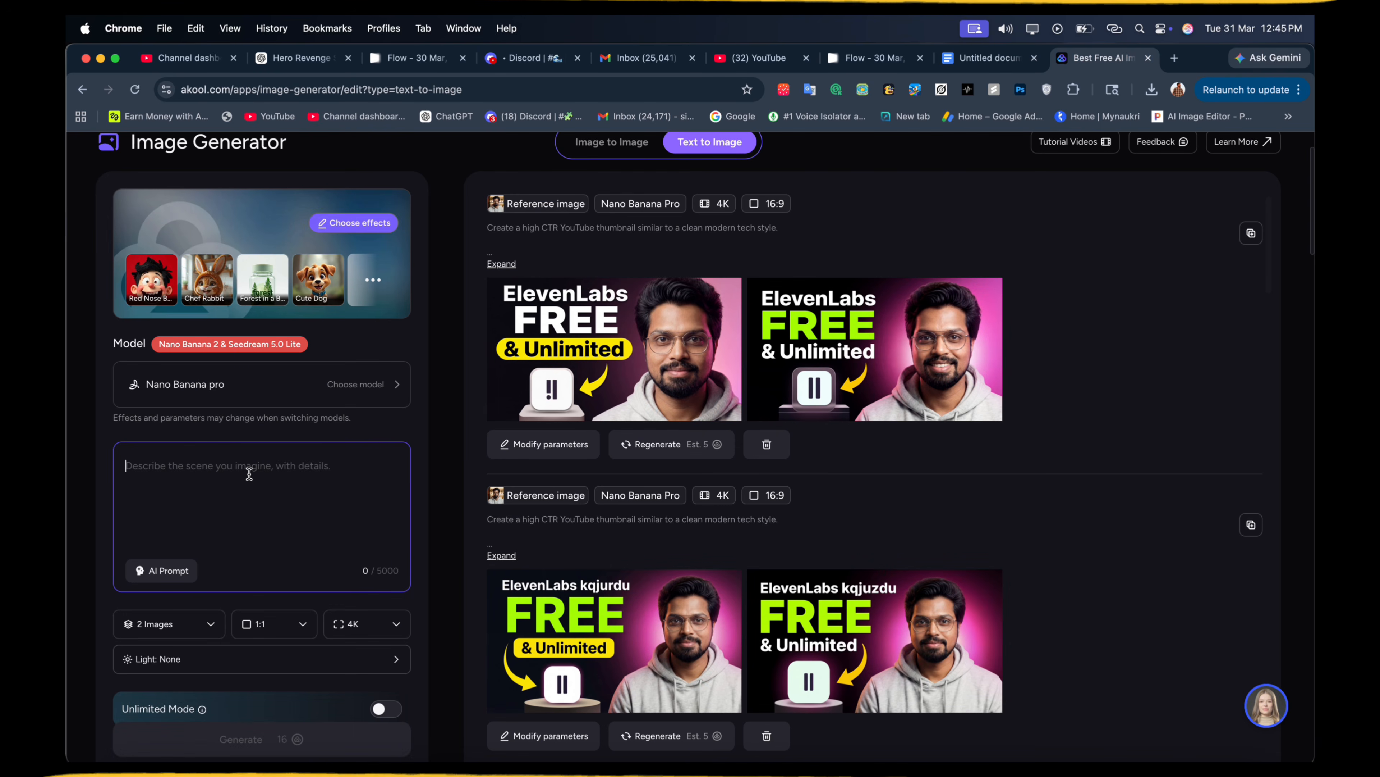
key(super+v)
Set the output to a 21:9 aspect ratio at 2K resolution, keeping 2 images.
scroll(256, 514, down, 1)
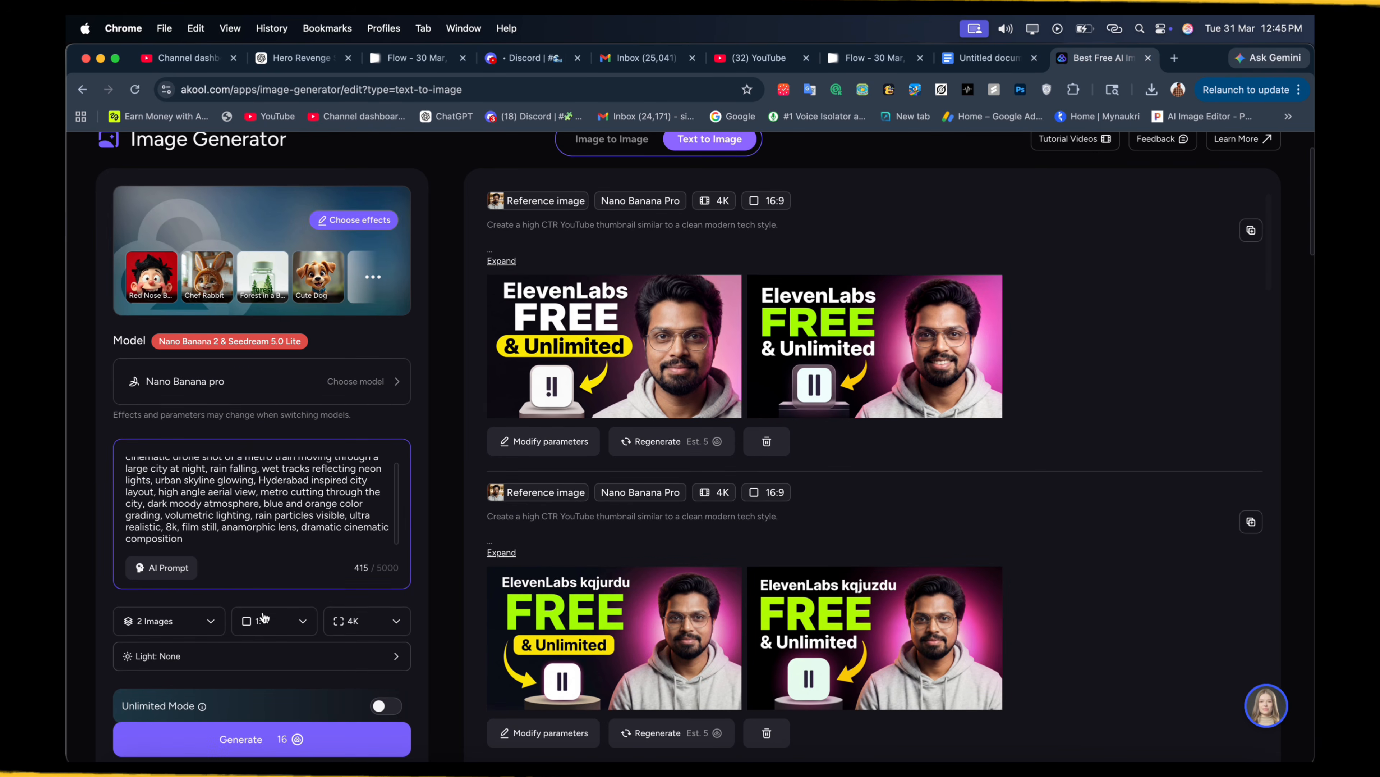
click(197, 623)
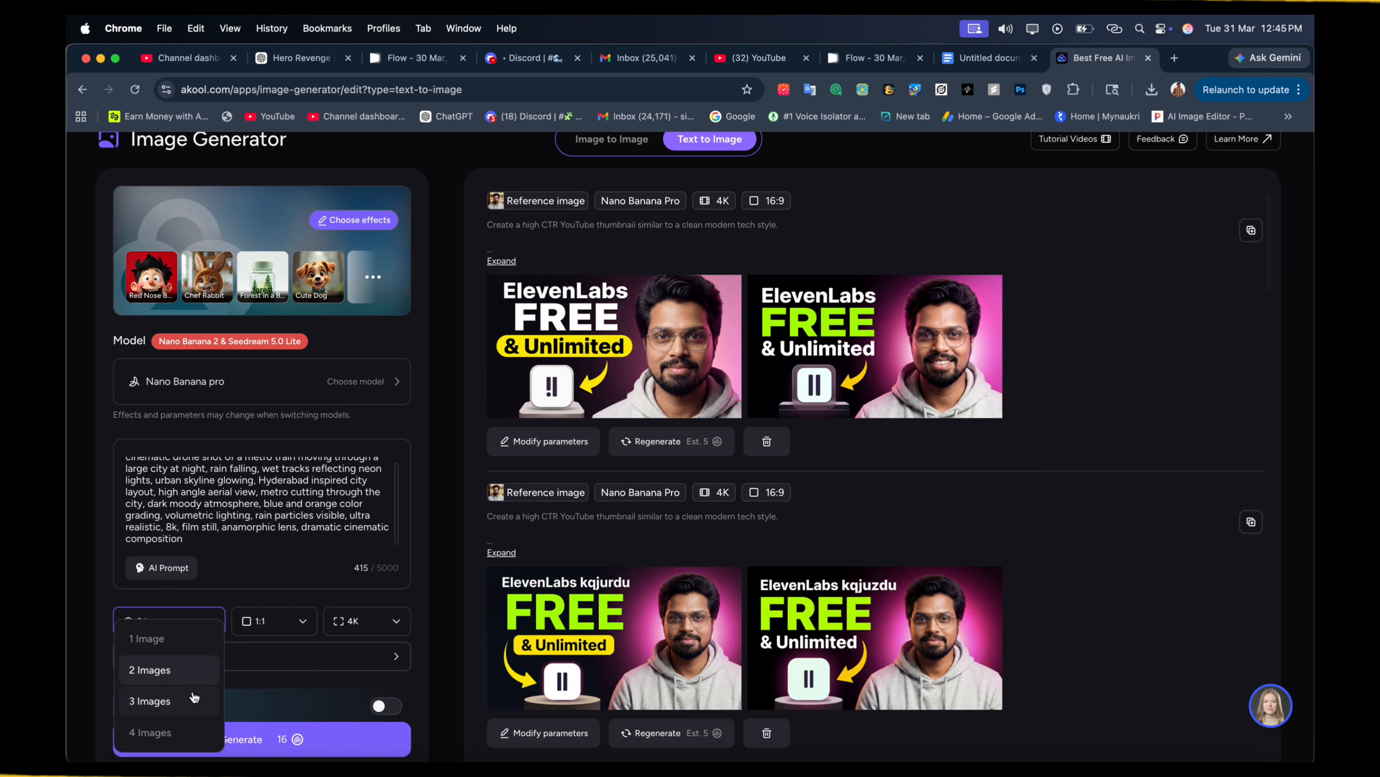
click(277, 620)
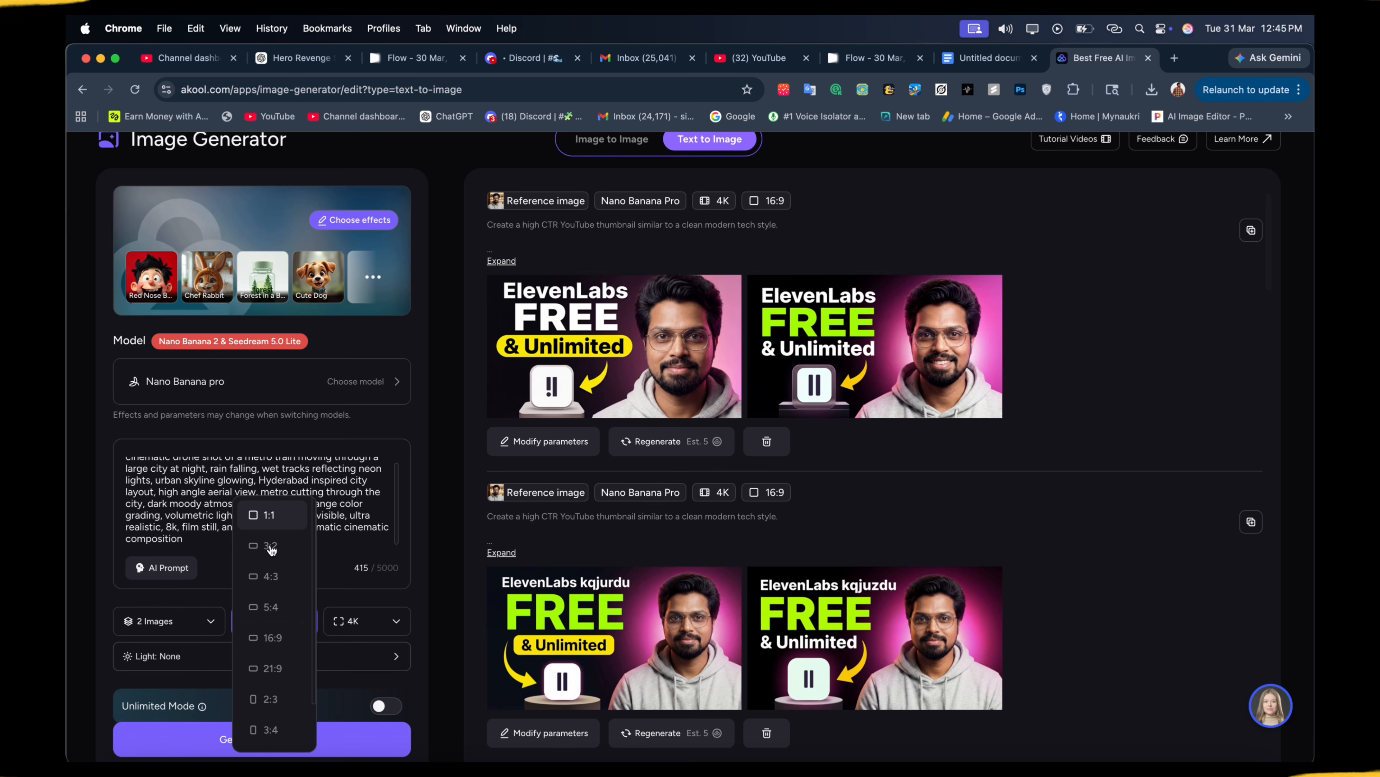
click(272, 666)
click(366, 621)
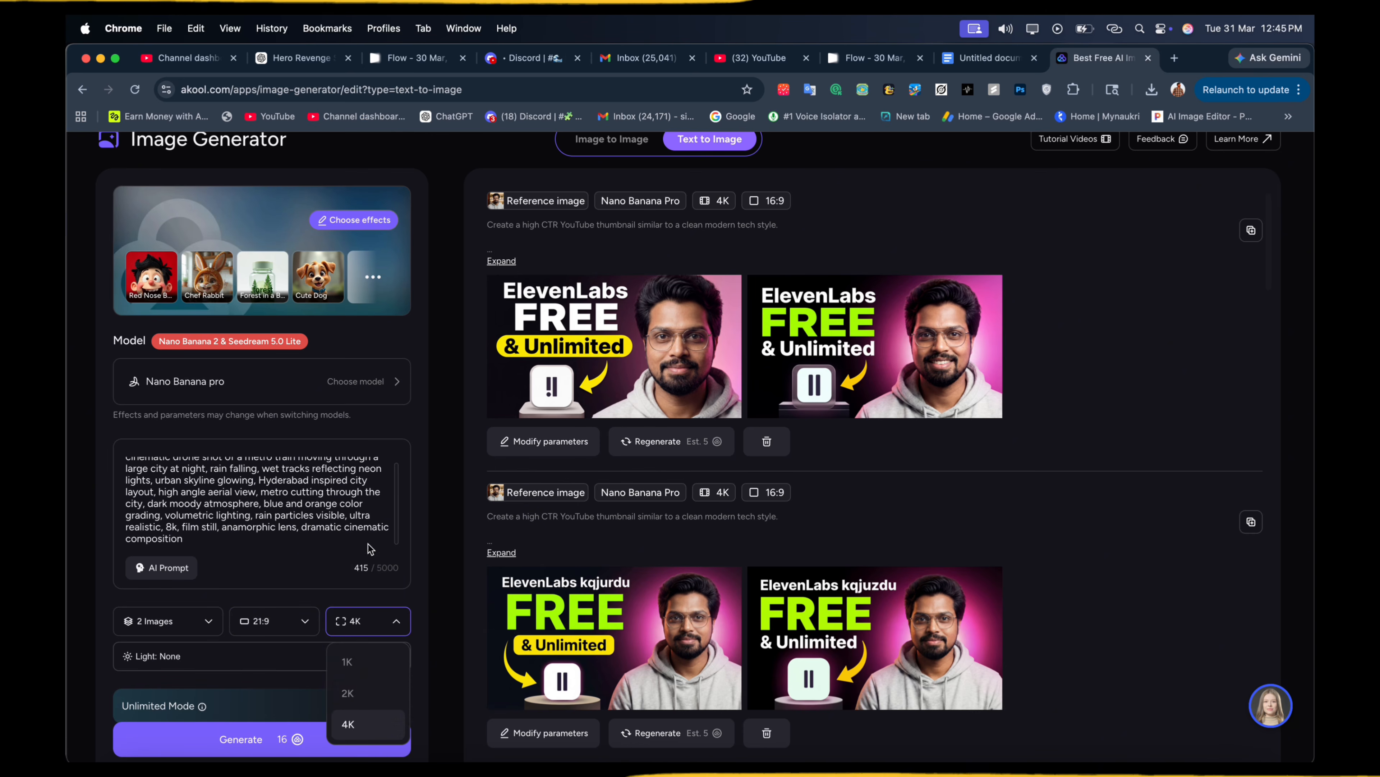
click(348, 694)
Set the light to Creative, move its source to the upper right of the sample picture, and generate the metro images.
scroll(302, 524, down, 3)
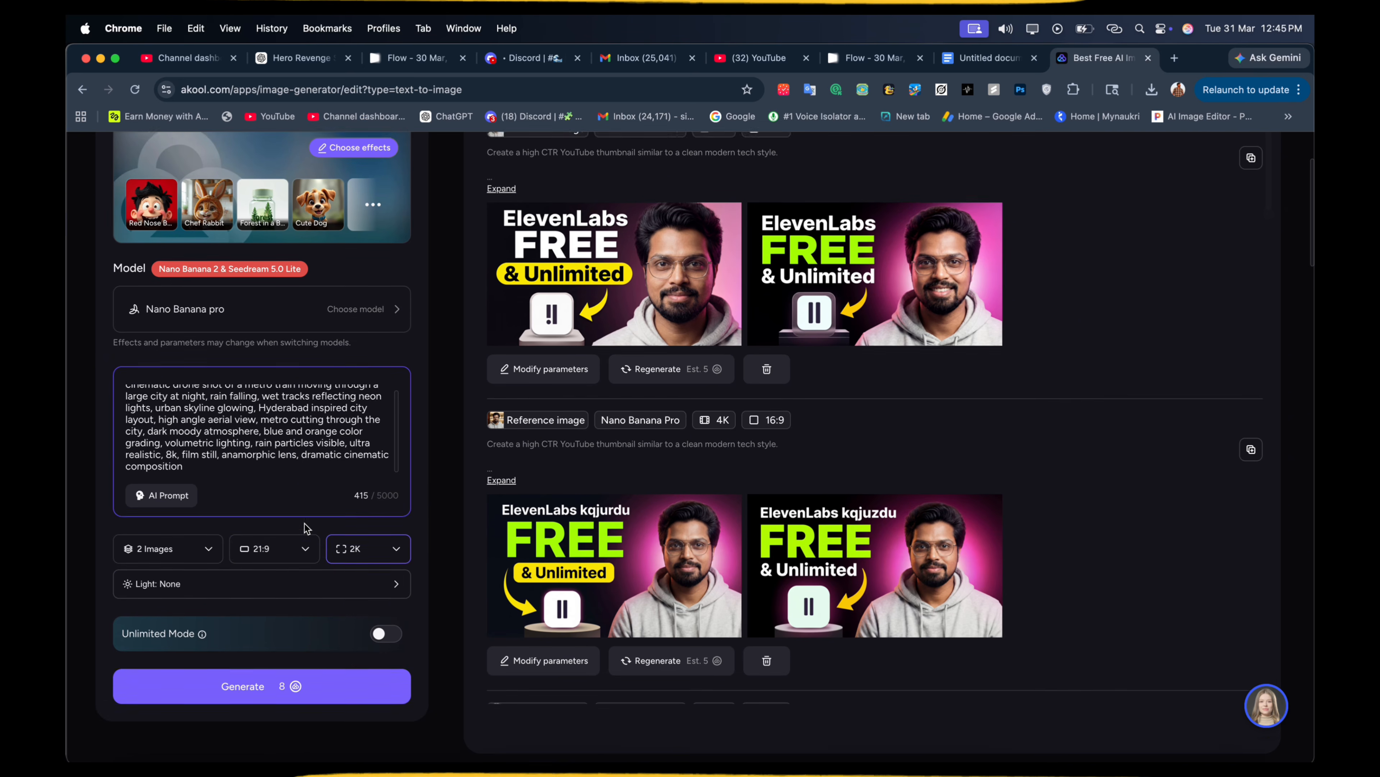
click(244, 576)
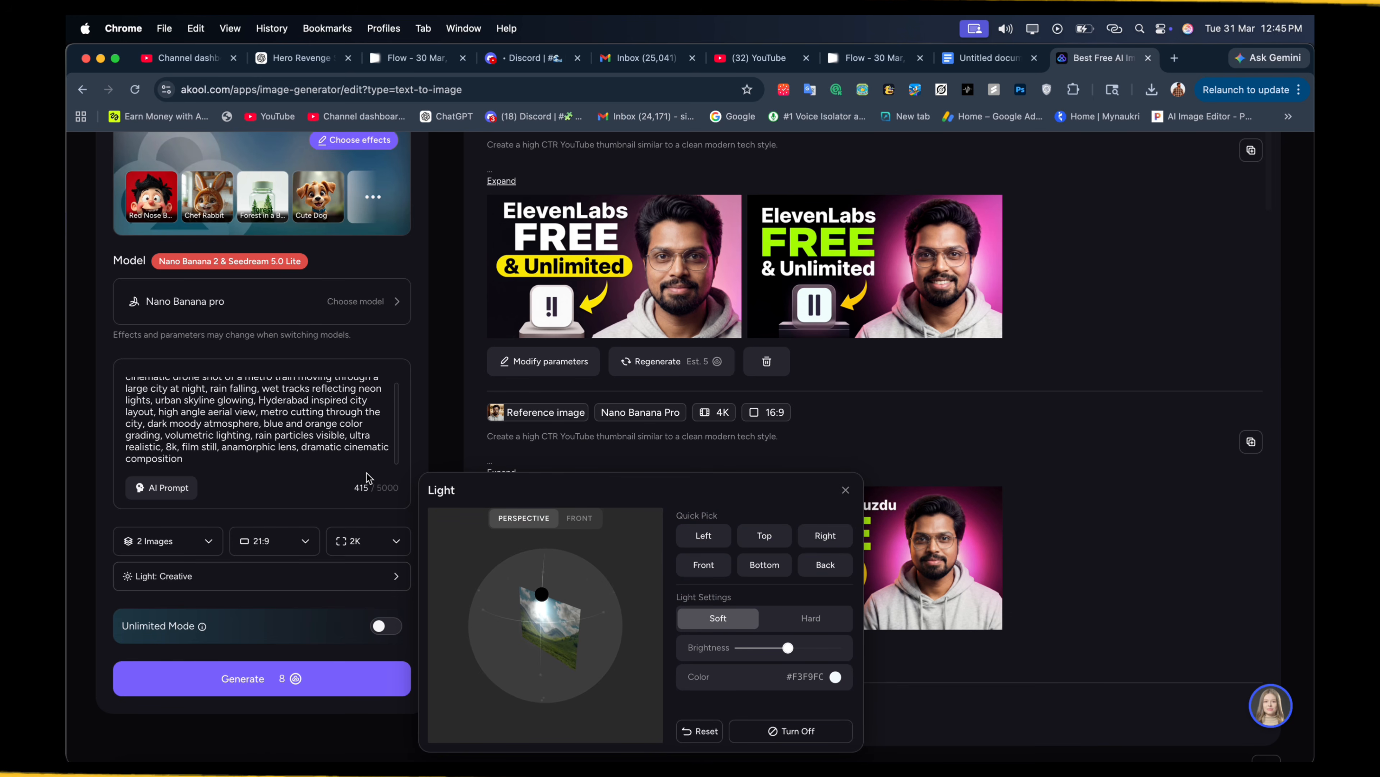
drag(542, 594, 620, 578)
click(578, 518)
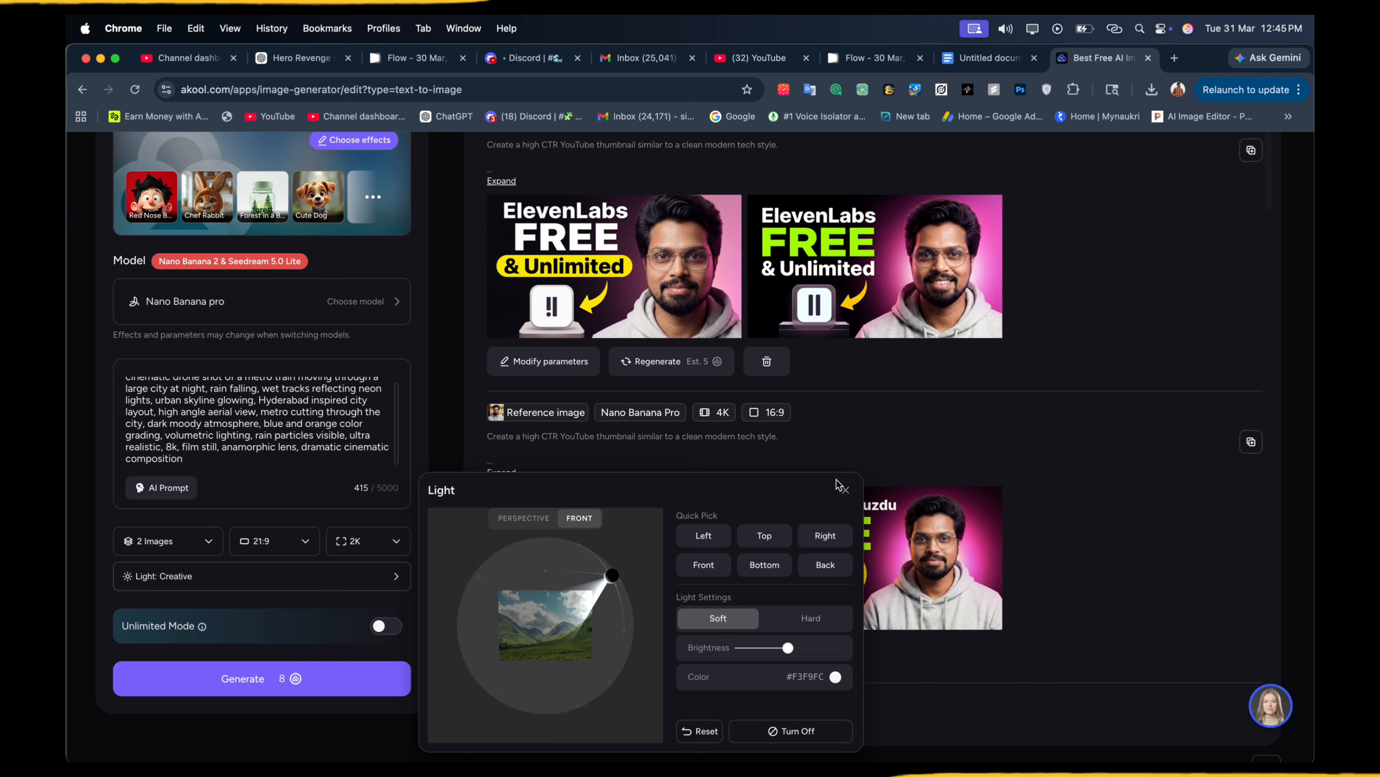
click(847, 490)
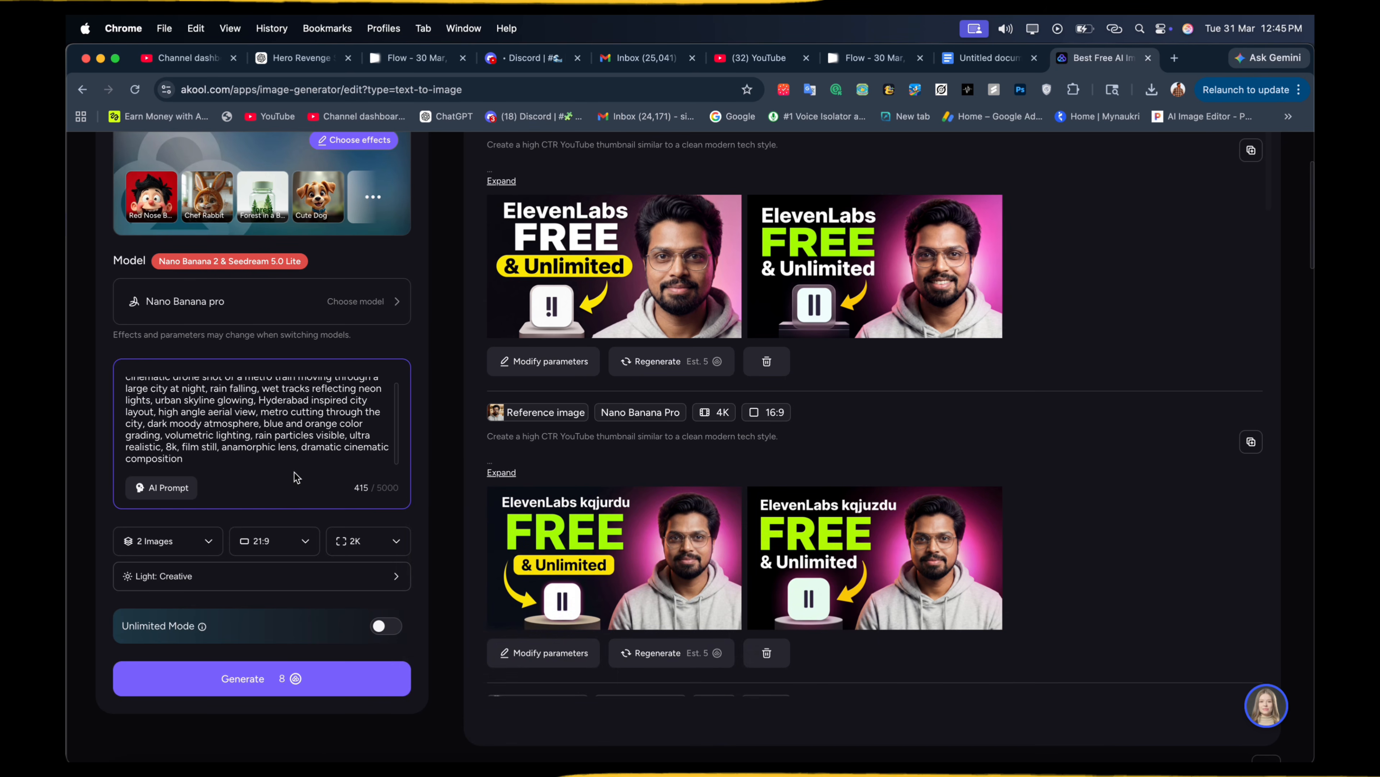
click(246, 678)
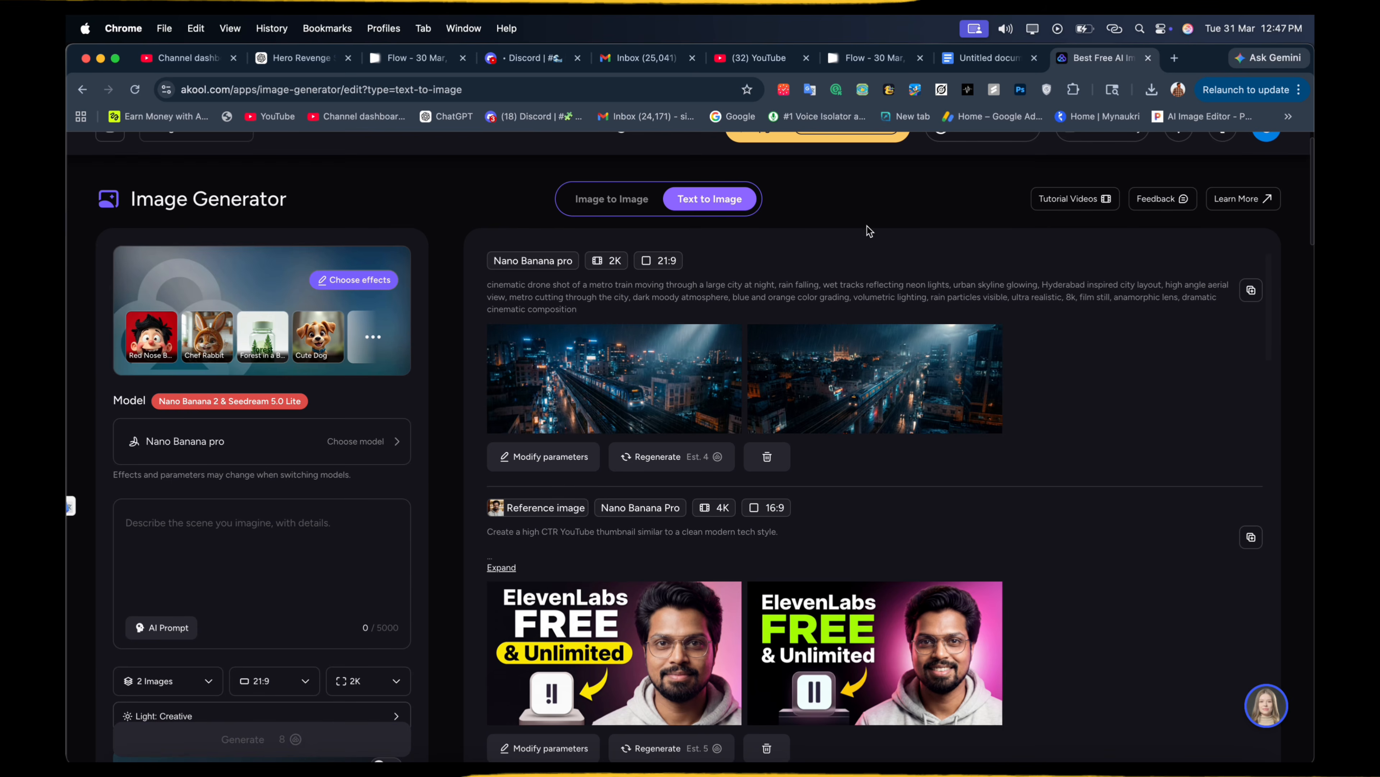
Switch the generator to Image to Image mode and paste the Hero Shot prompt as the edit description.
click(614, 202)
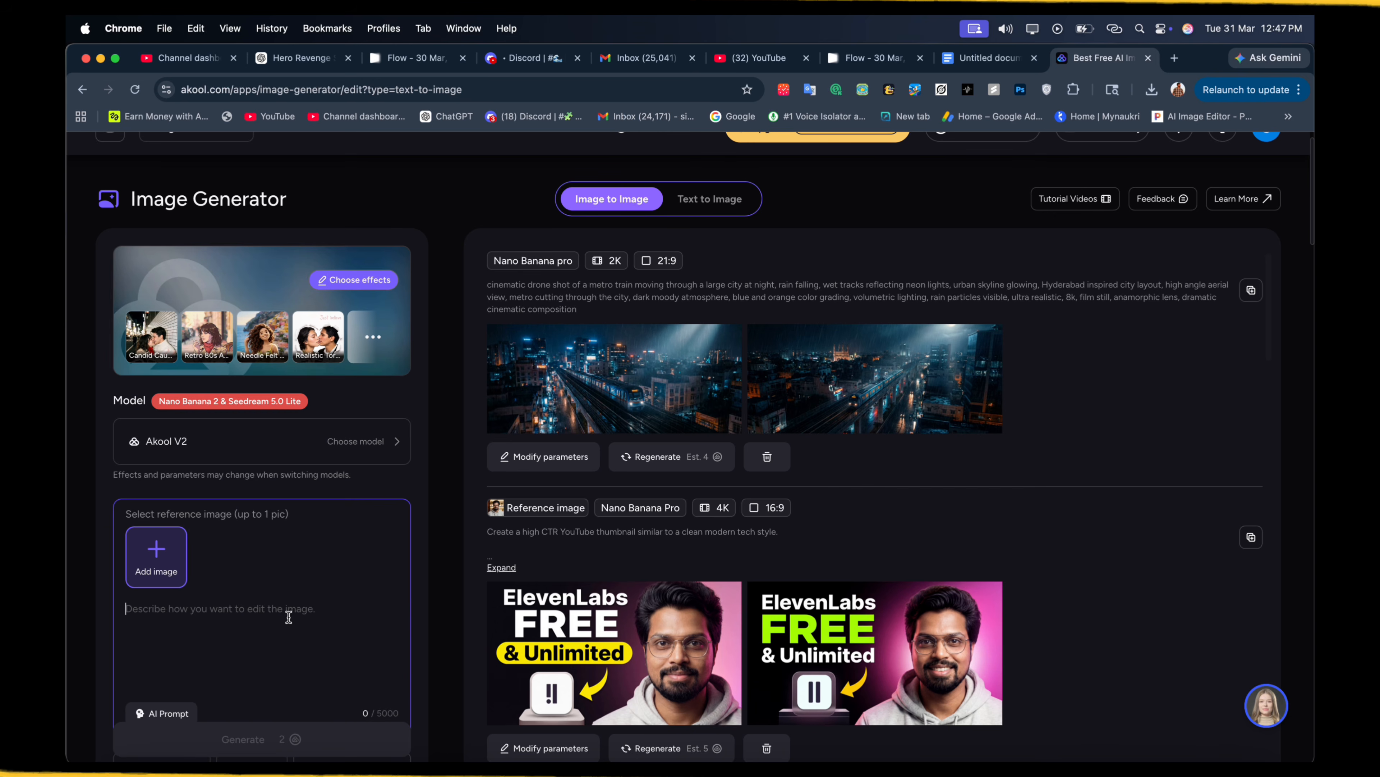
key(super+v)
scroll(280, 506, down, 2)
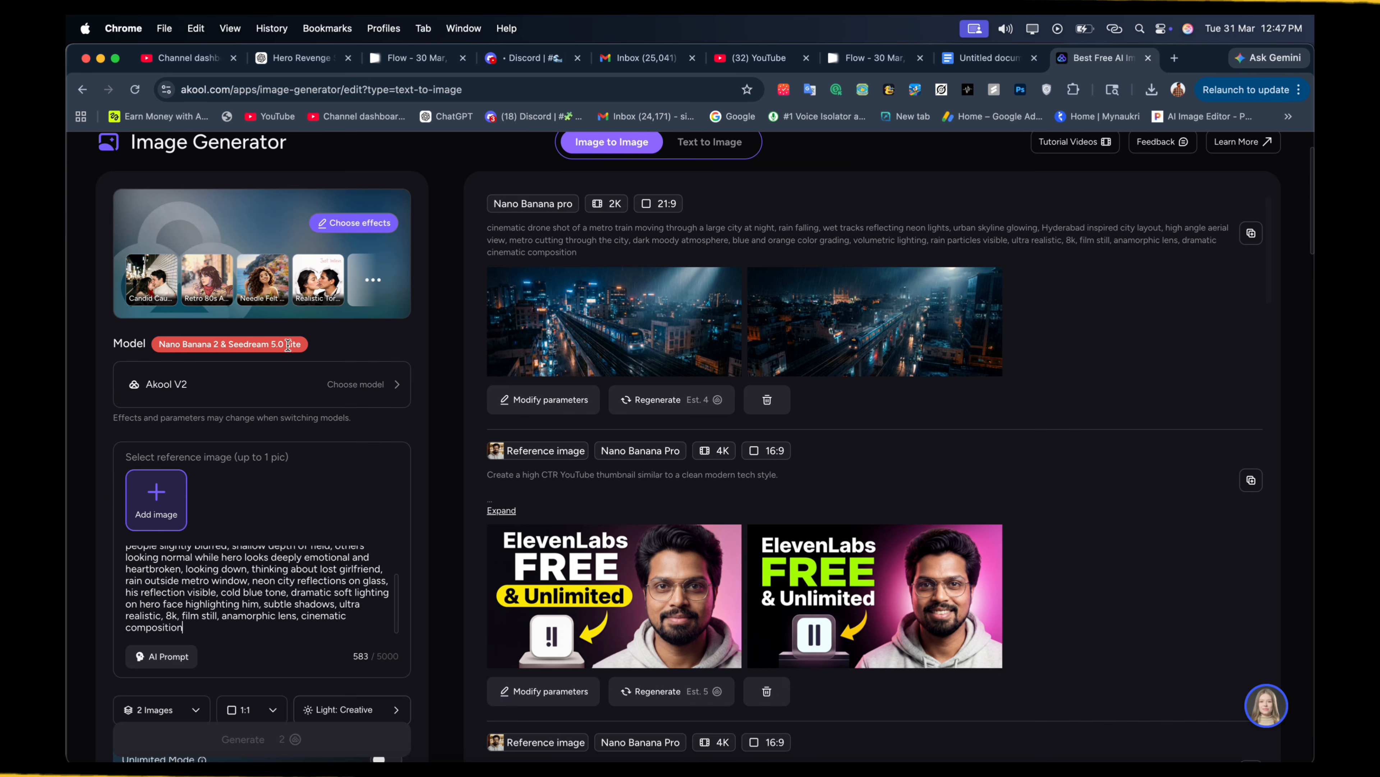
Choose the Nano Banana Pro model for the hero shot and set its aspect ratio to 21:9.
click(267, 379)
mouse_move(513, 351)
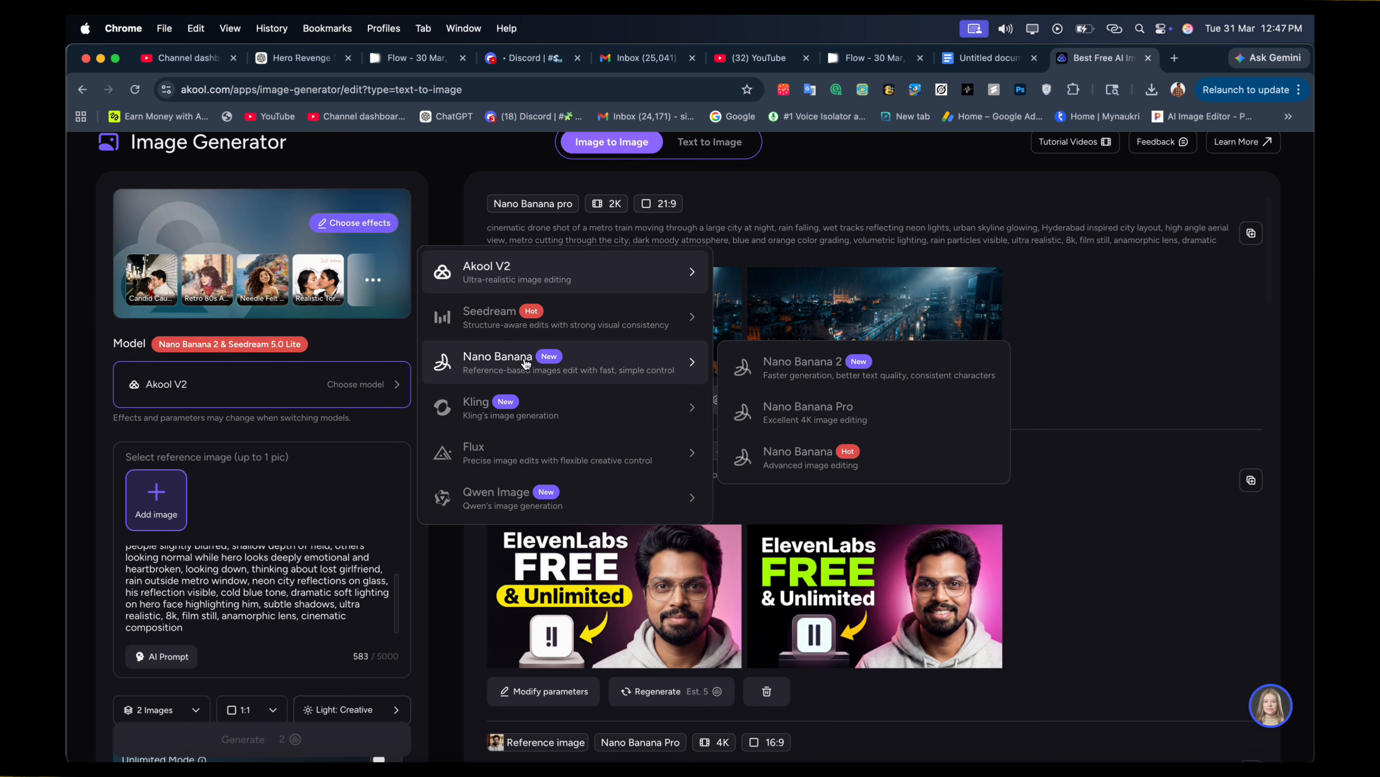
click(798, 407)
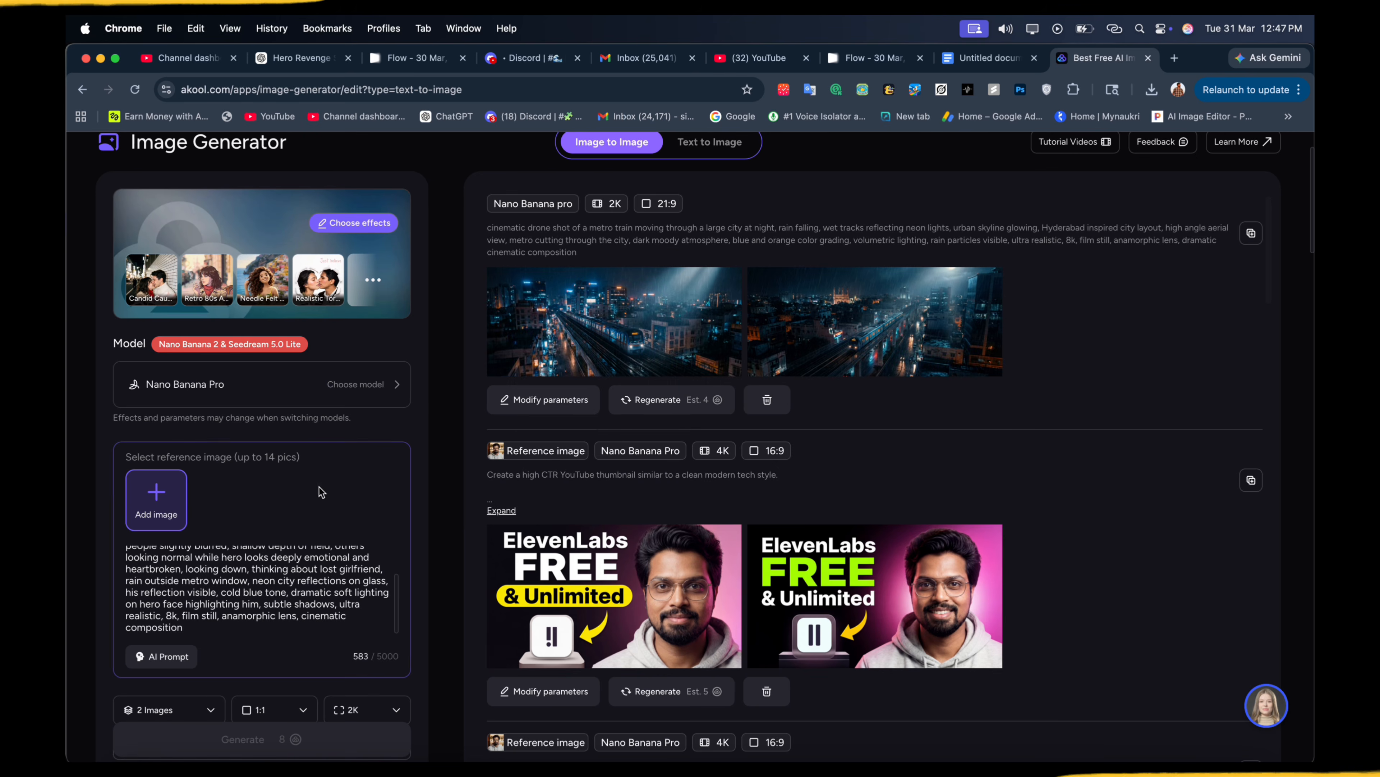
scroll(318, 490, down, 2)
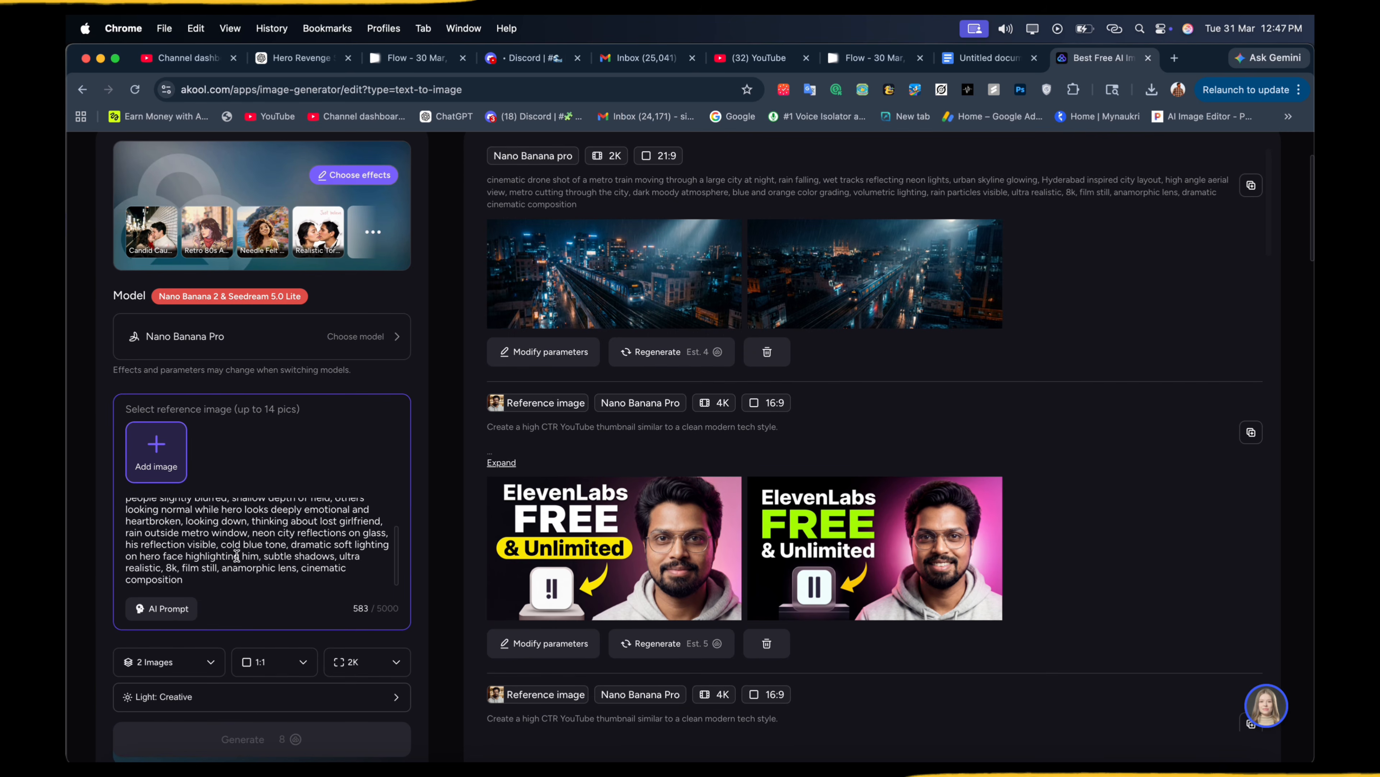
click(269, 661)
click(273, 669)
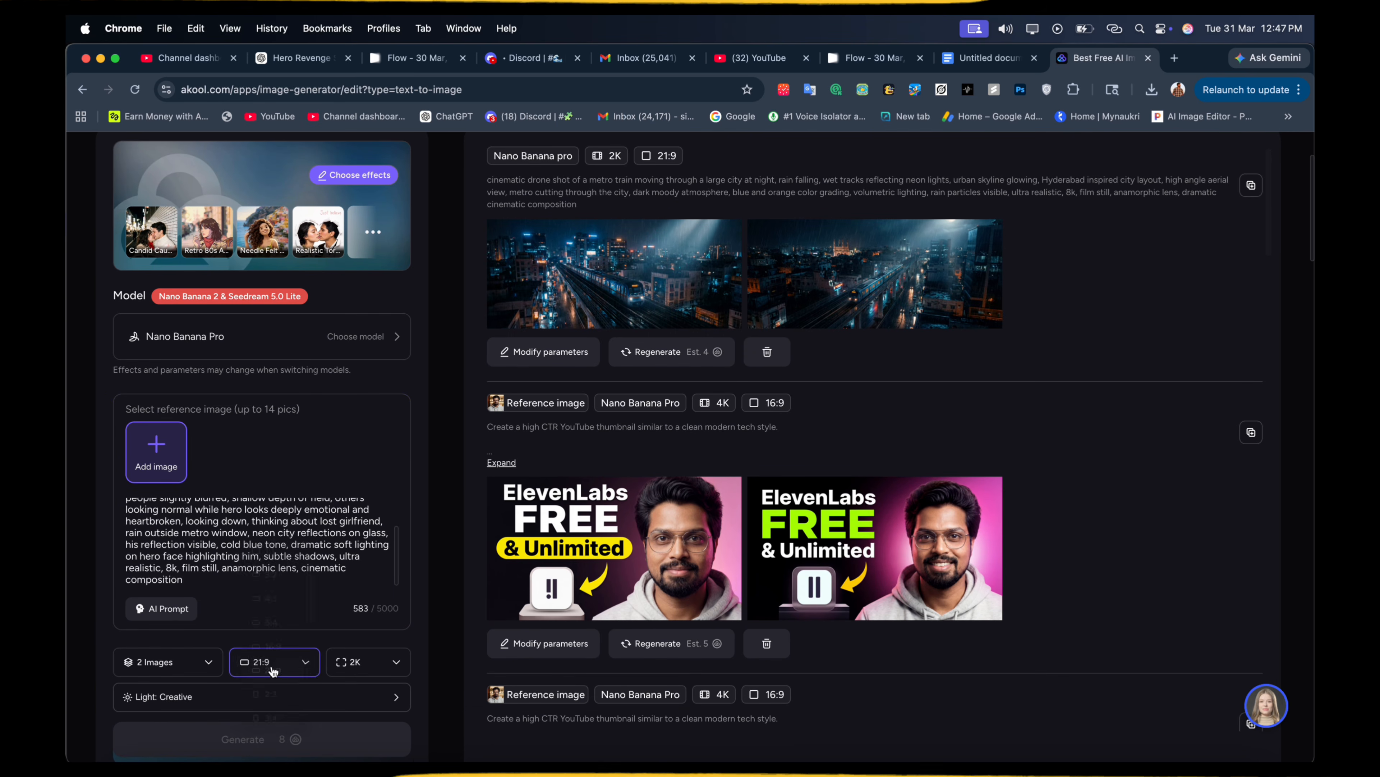
Upload the hf_20260119…2705cc.png portrait from the #Faces_ folder as the reference image.
scroll(218, 599, down, 2)
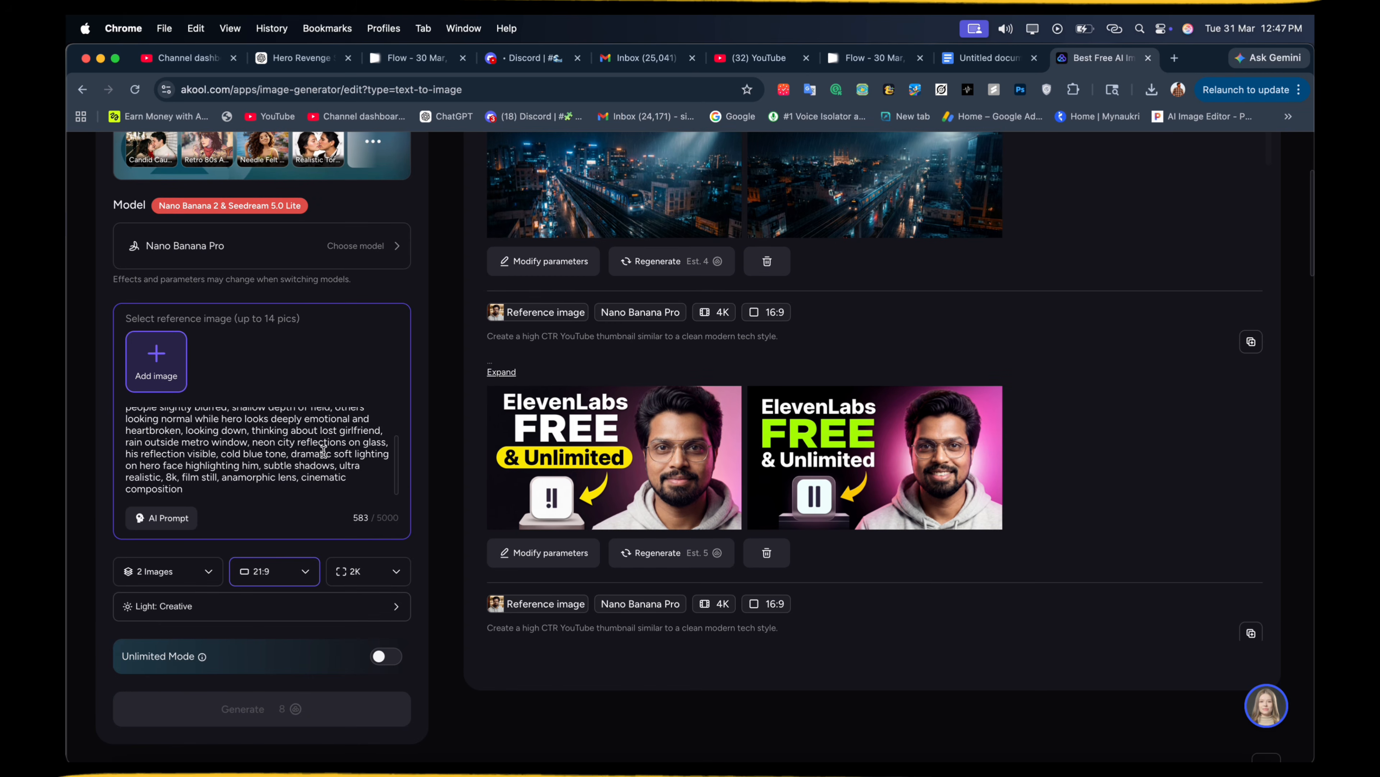
click(156, 362)
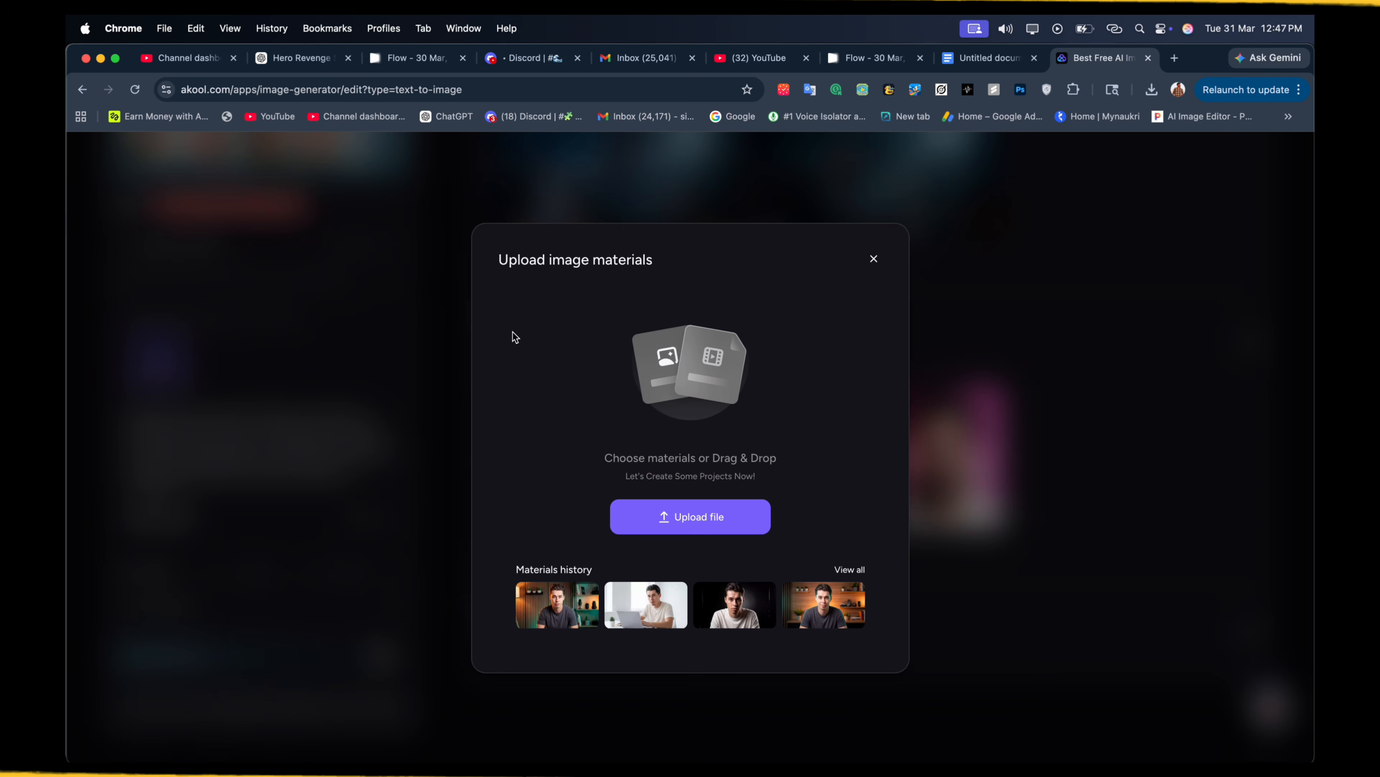
click(686, 521)
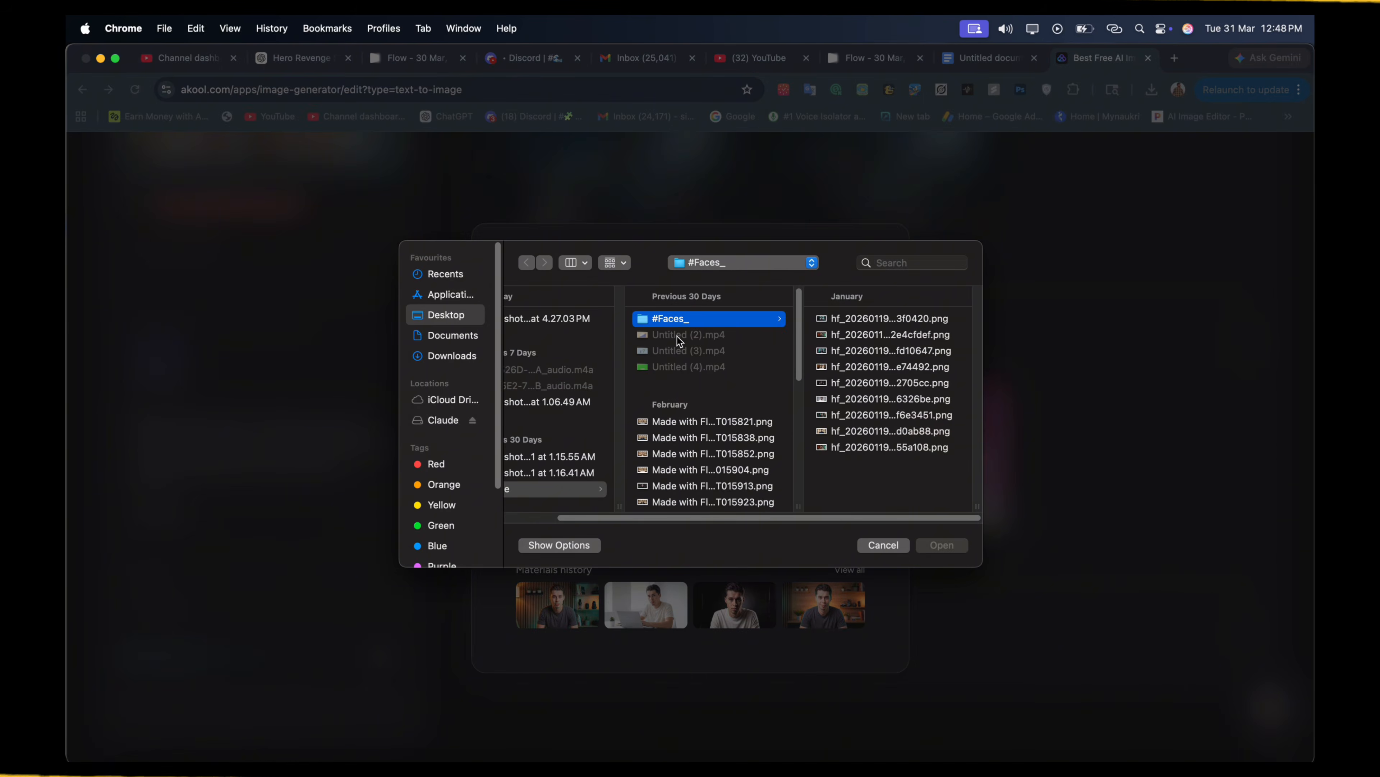
click(883, 384)
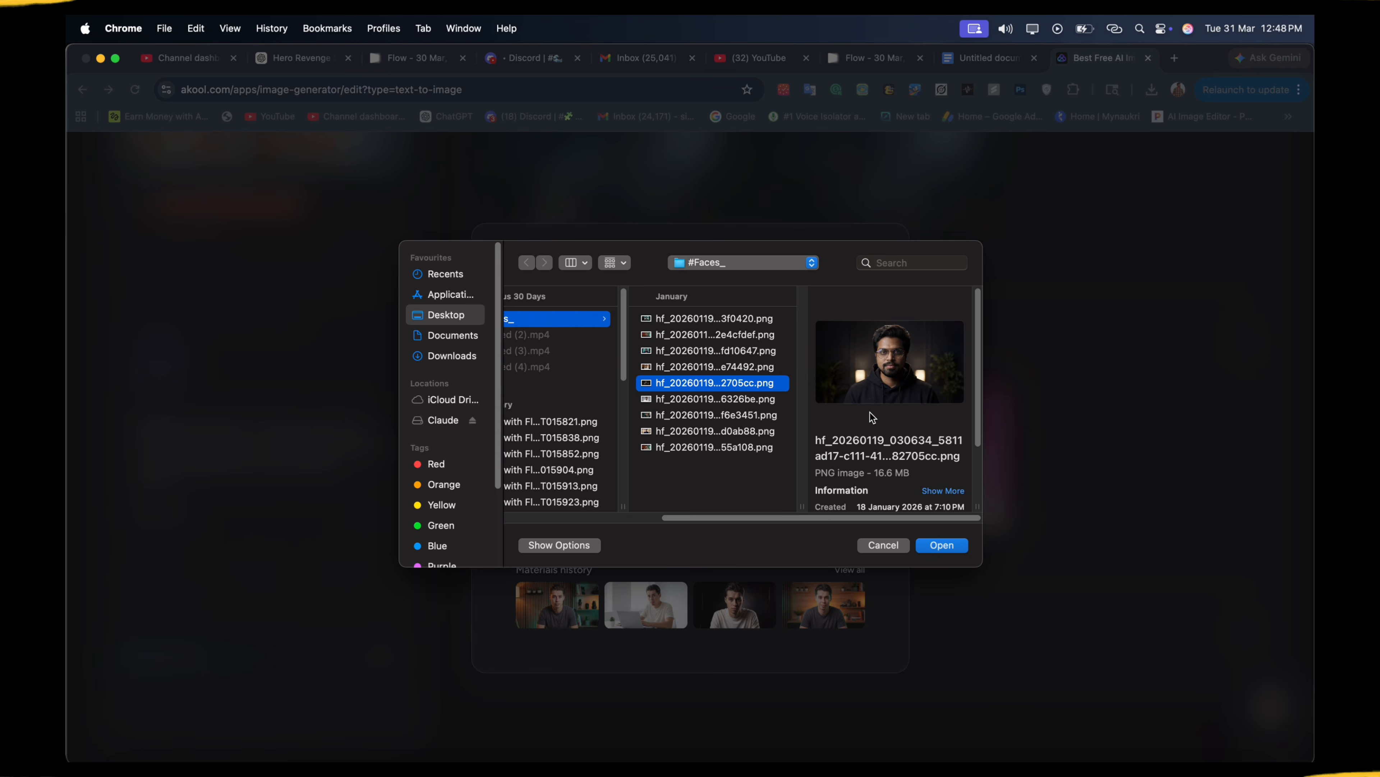
click(941, 545)
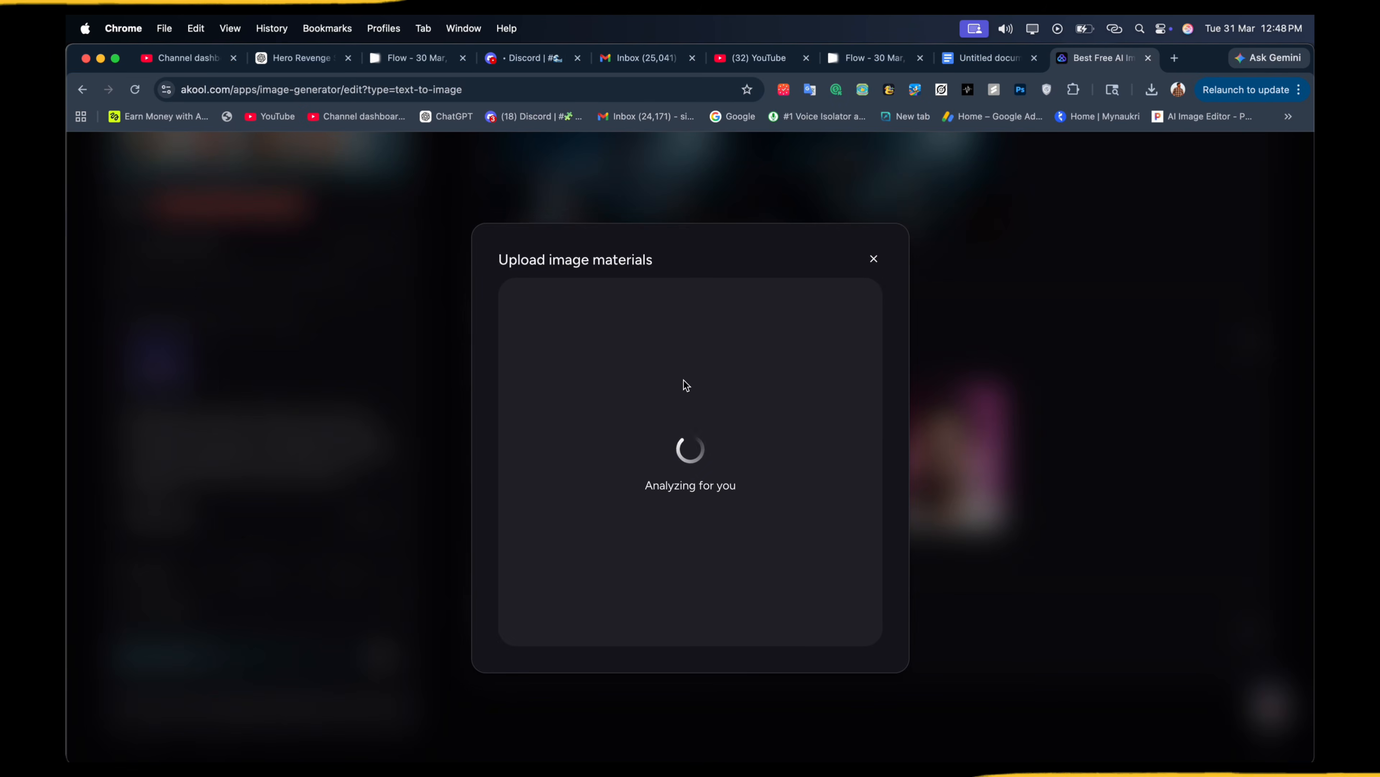
Close the image upload dialog and generate the hero shot images.
click(873, 261)
click(250, 714)
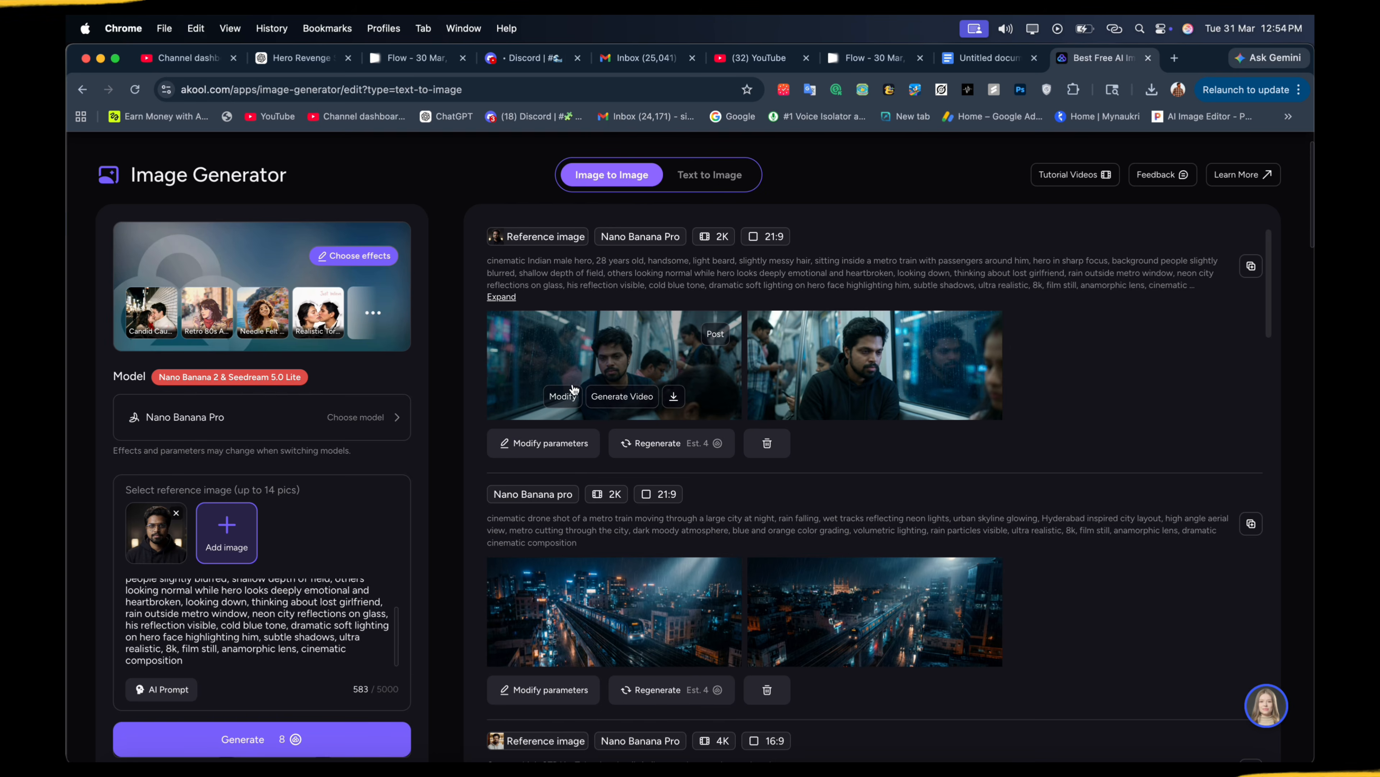
Modify the first generated hero image by turning on relighting and setting the light color to dark red #852323.
click(599, 353)
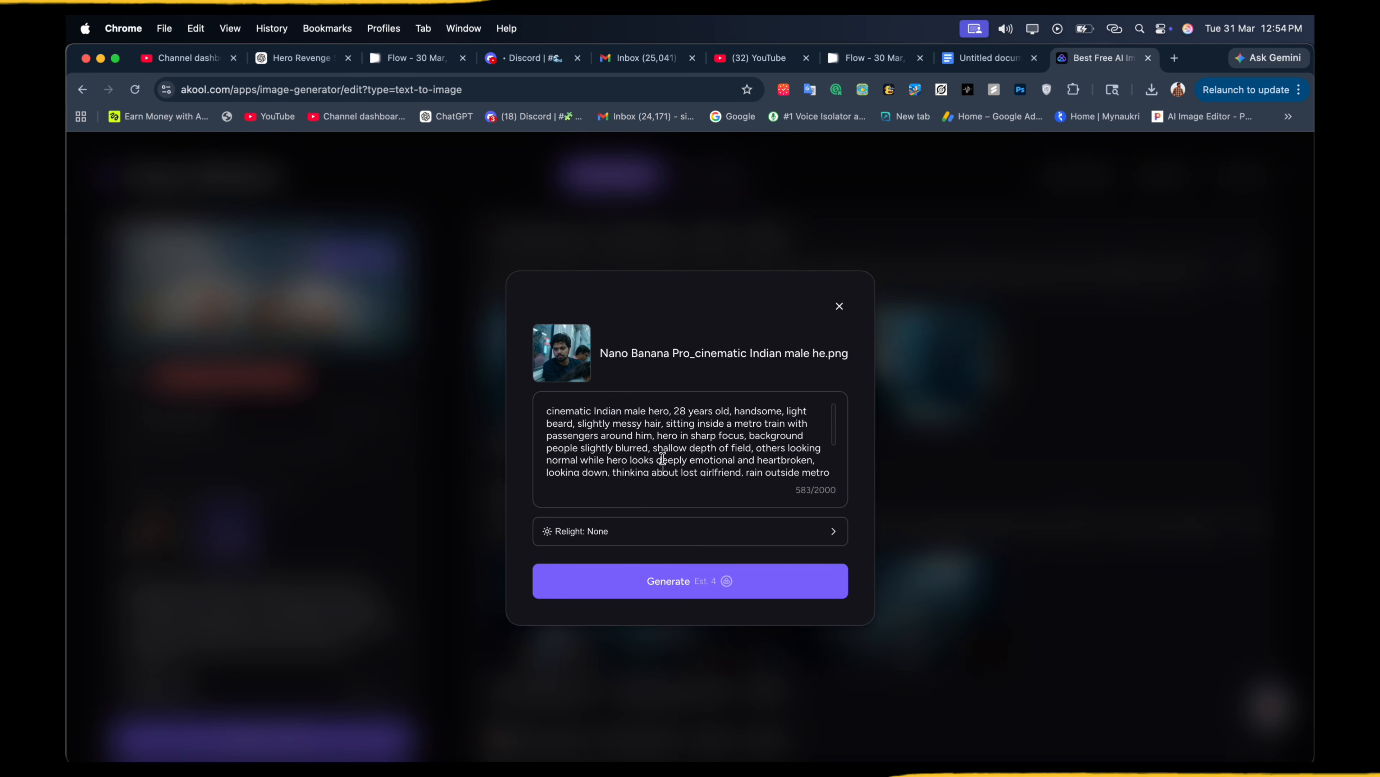
click(706, 531)
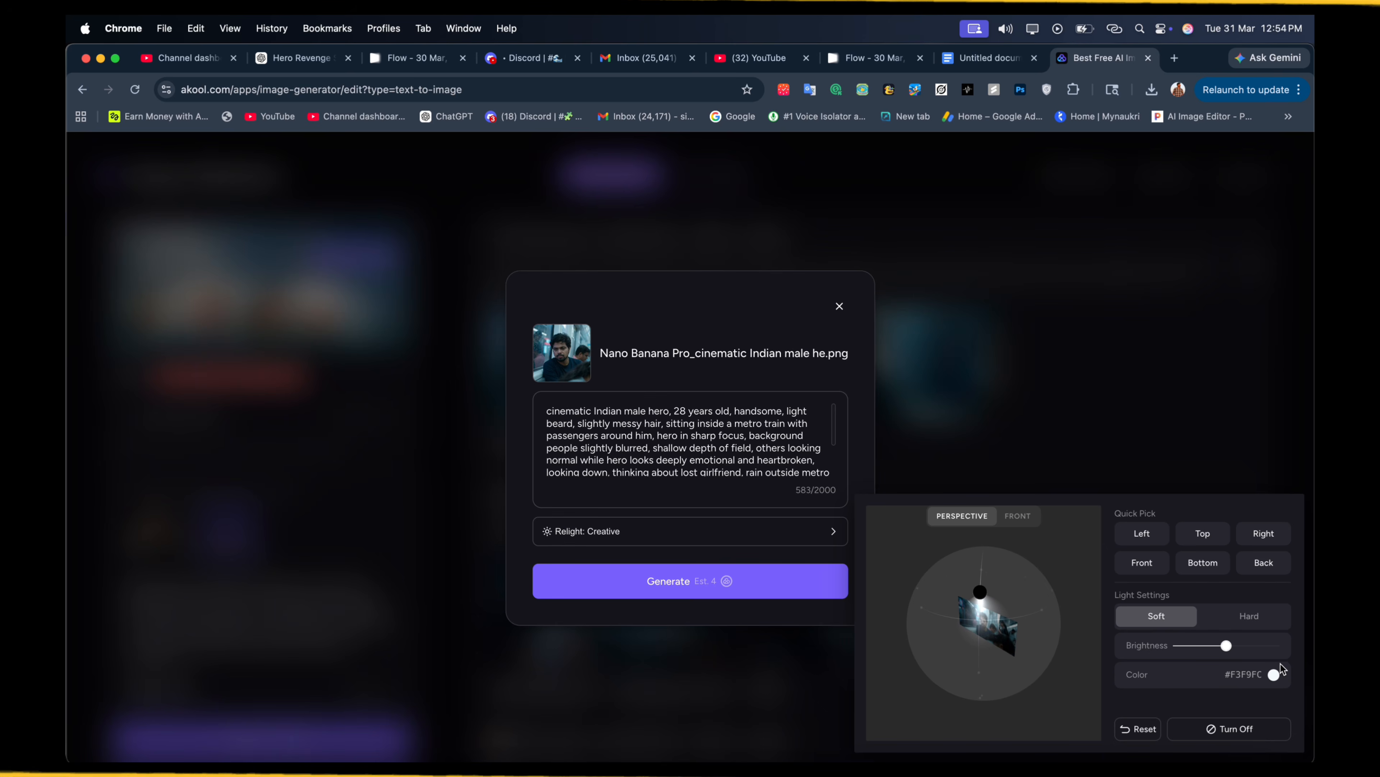
click(1274, 675)
drag(1241, 608, 1205, 638)
drag(1276, 503, 1251, 540)
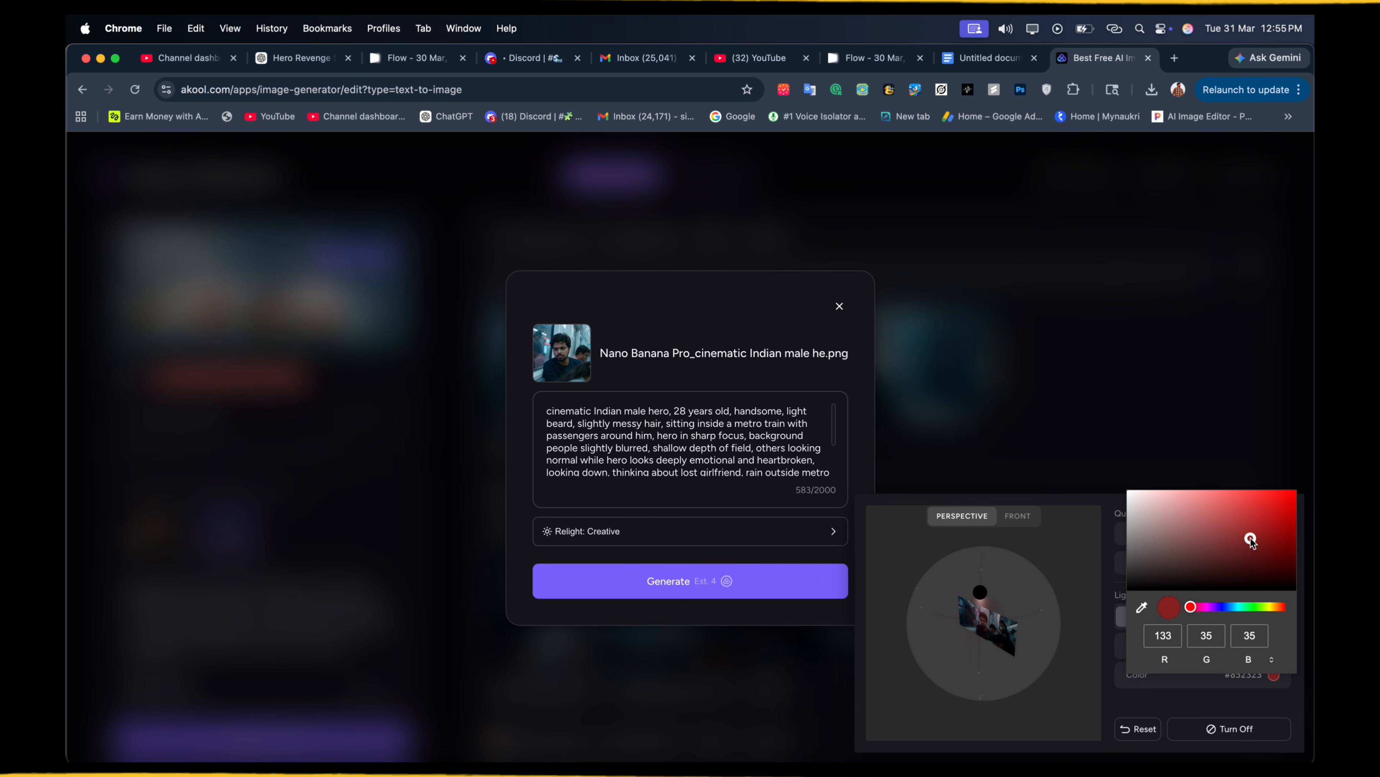
click(1079, 603)
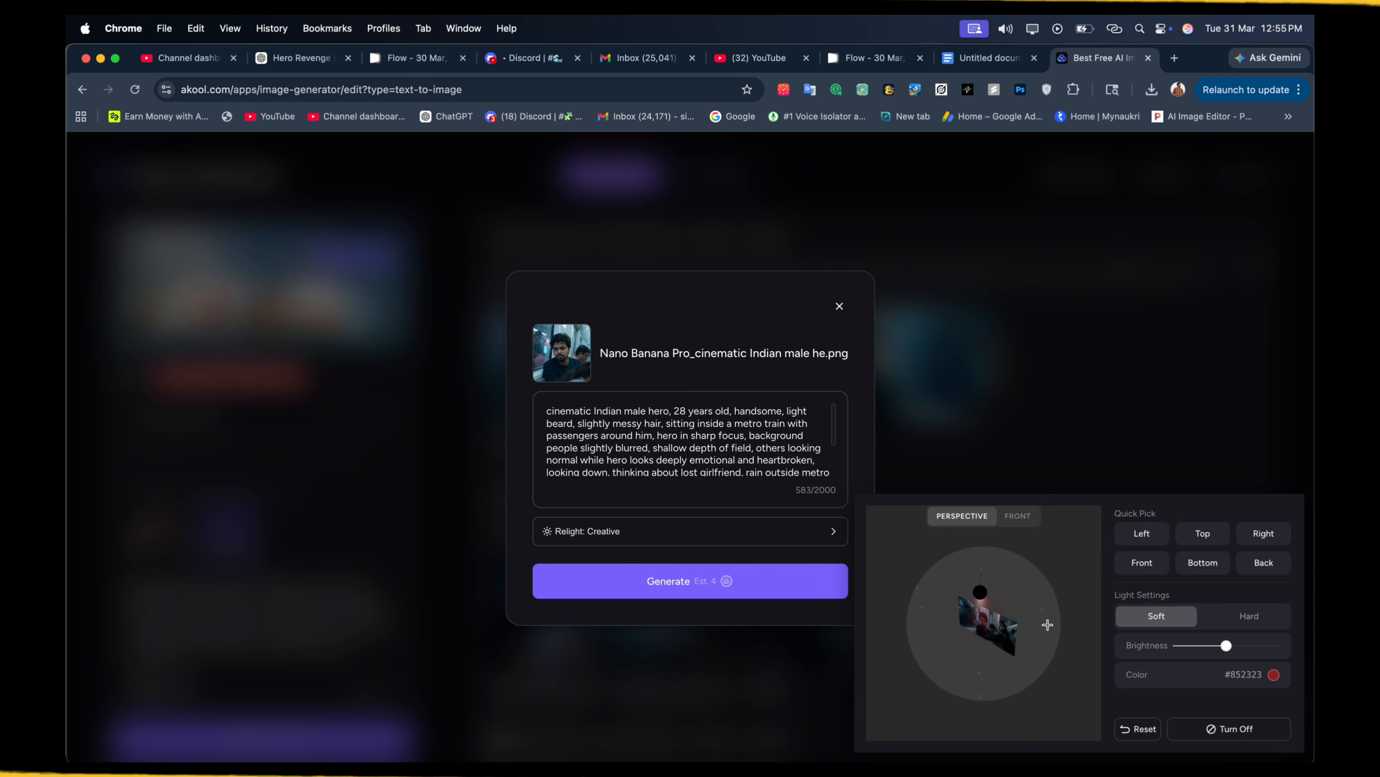
Place the red light source on the image's left side using the front view, and generate the relit hero image.
click(1019, 515)
drag(1032, 551, 1038, 562)
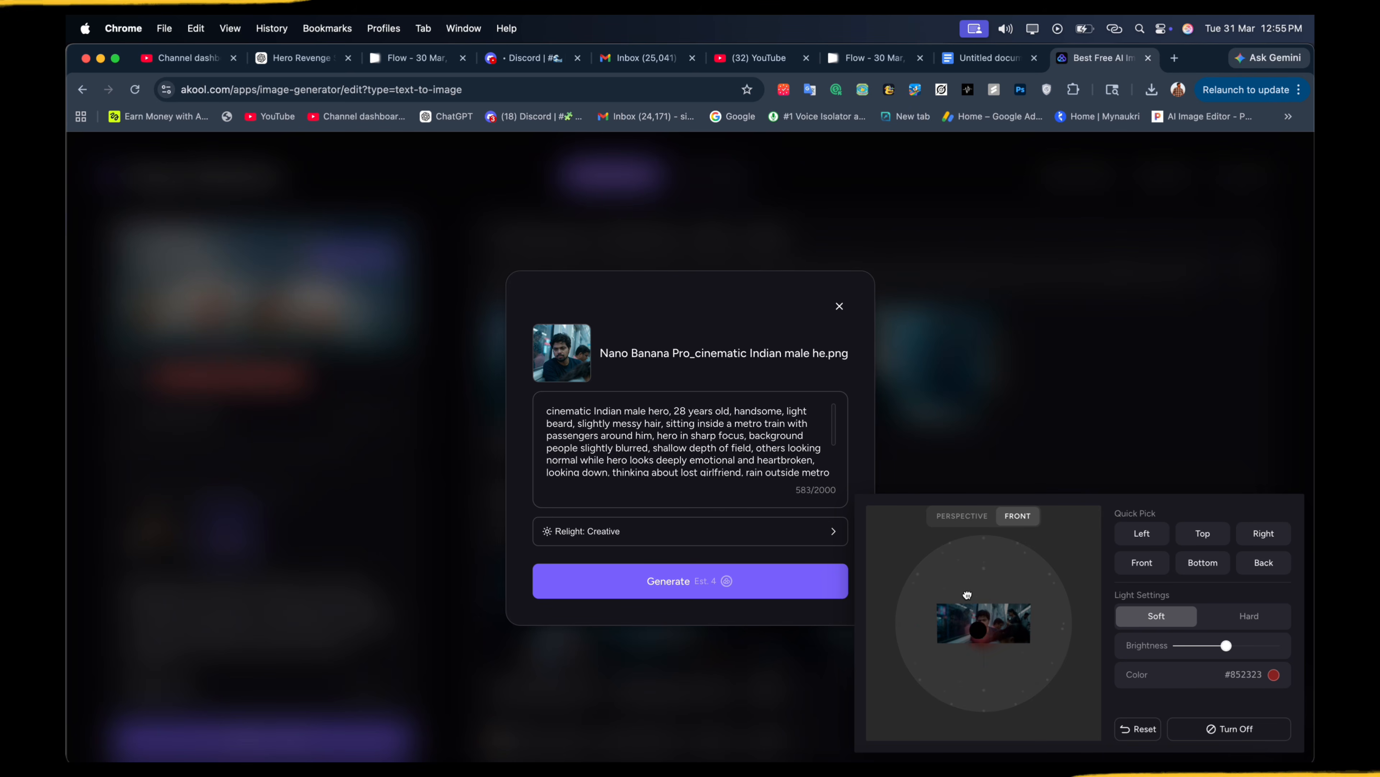
drag(930, 586, 903, 623)
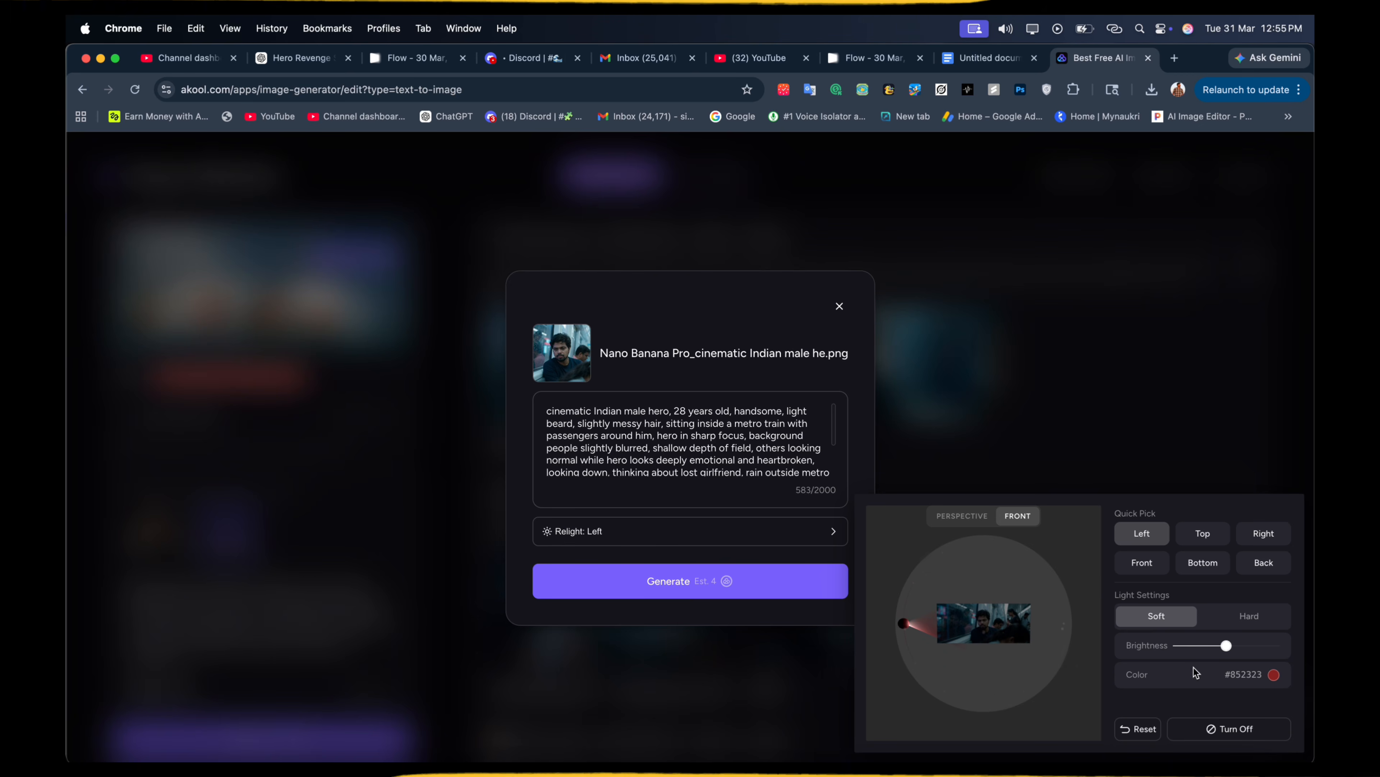
click(856, 473)
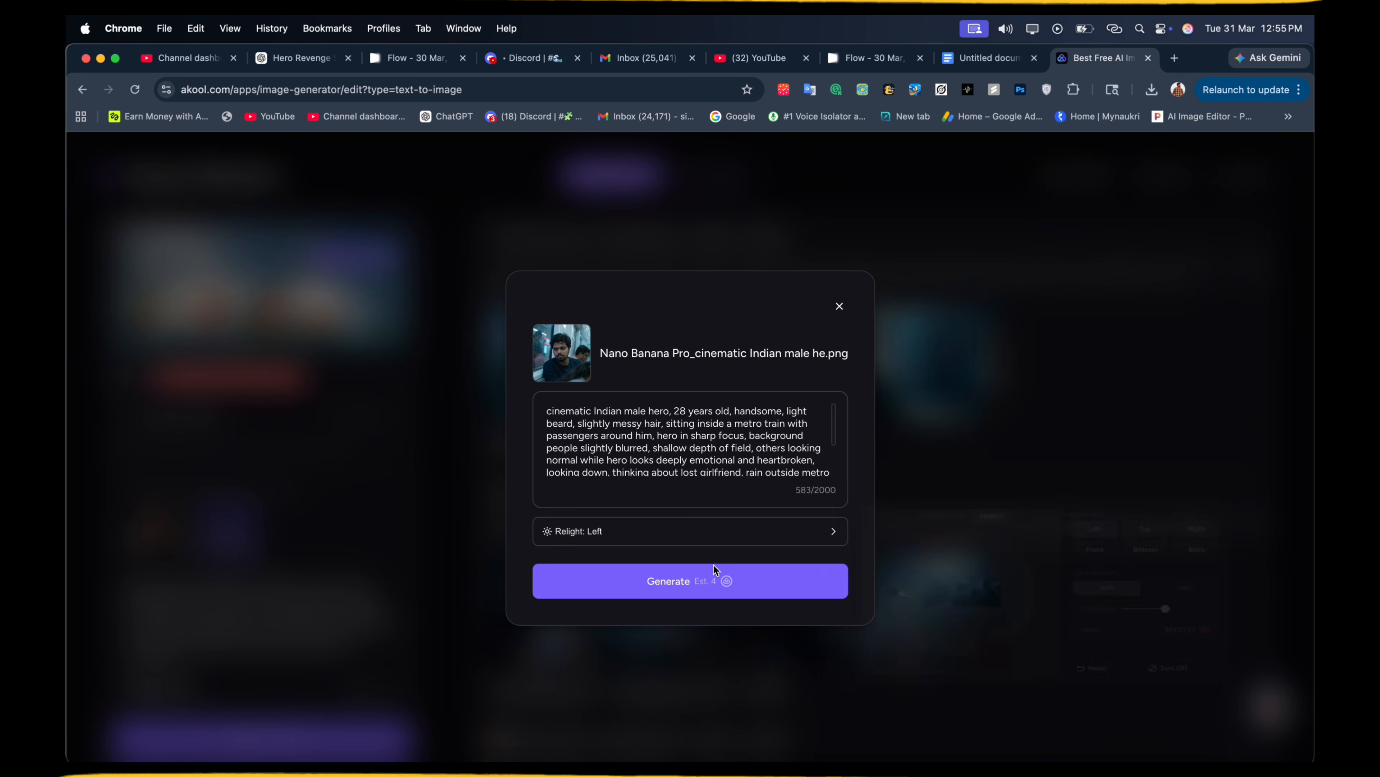
click(690, 582)
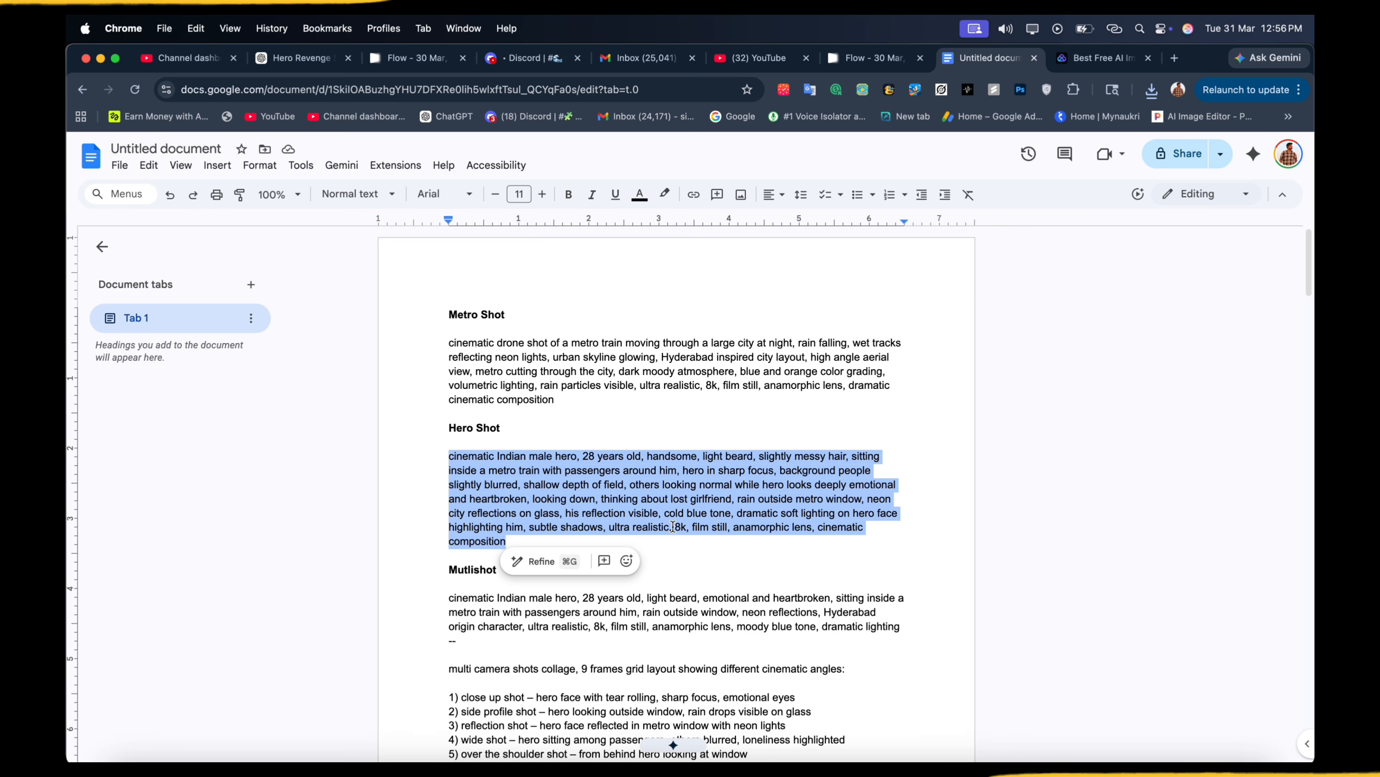
Replace the hero prompt in the image generator with the Mutlishot prompt copied from the storyboard document.
scroll(419, 502, down, 3)
click(450, 476)
drag(449, 476, 810, 740)
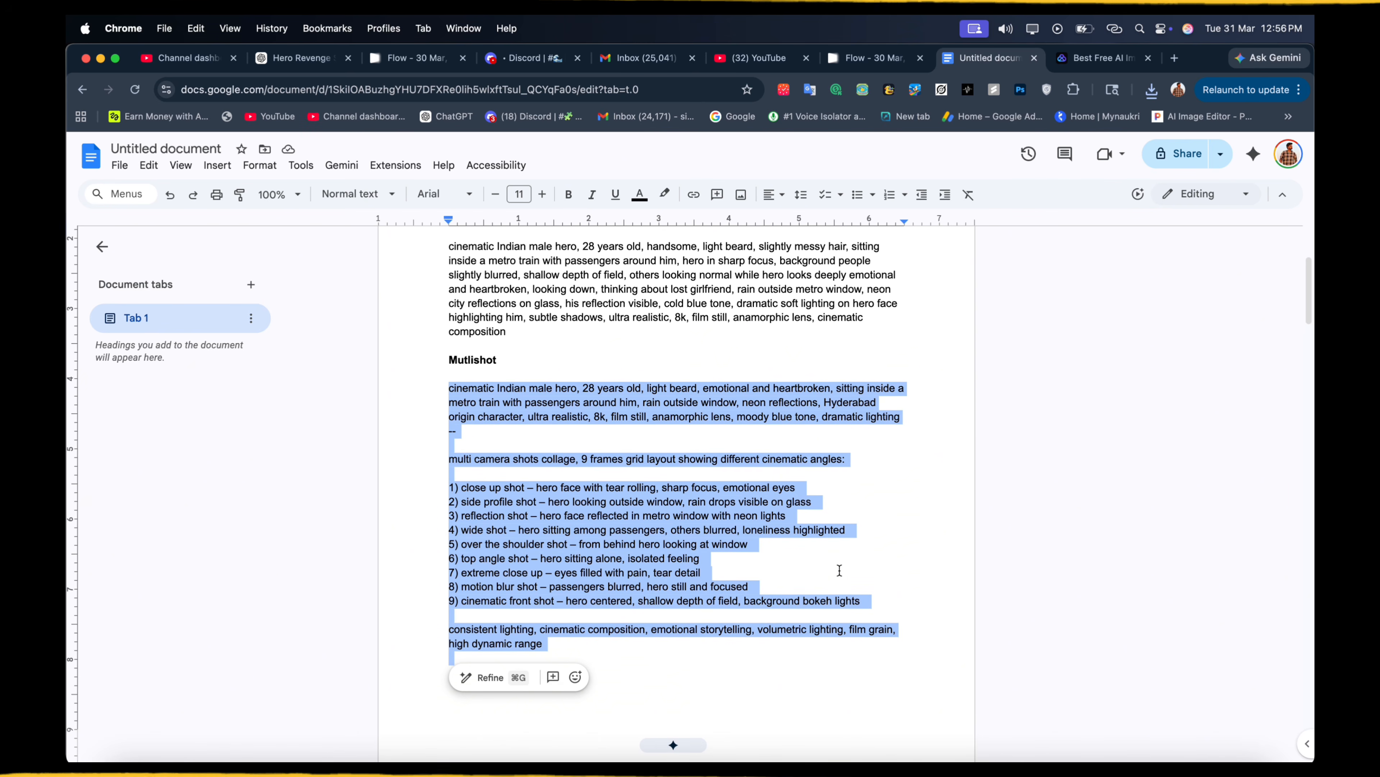
scroll(768, 636, down, 8)
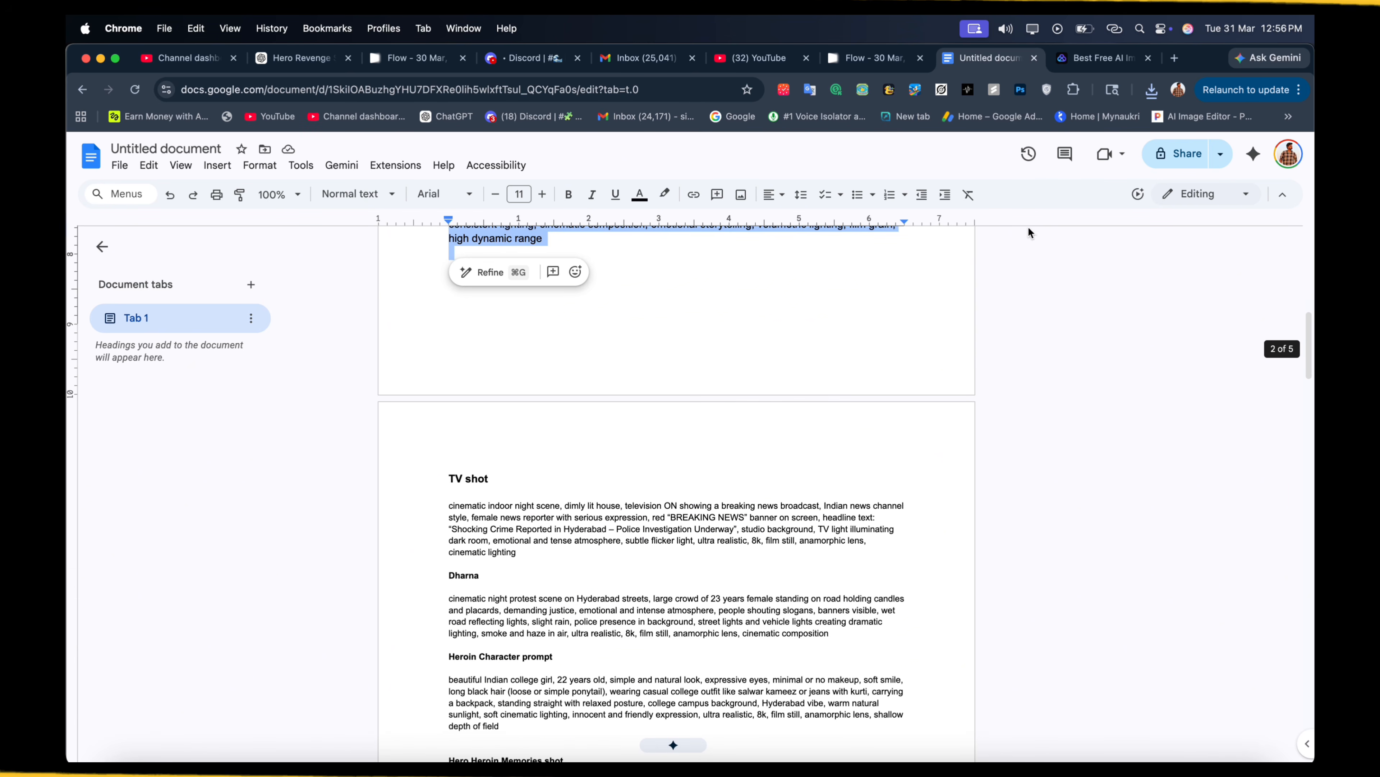
click(1098, 58)
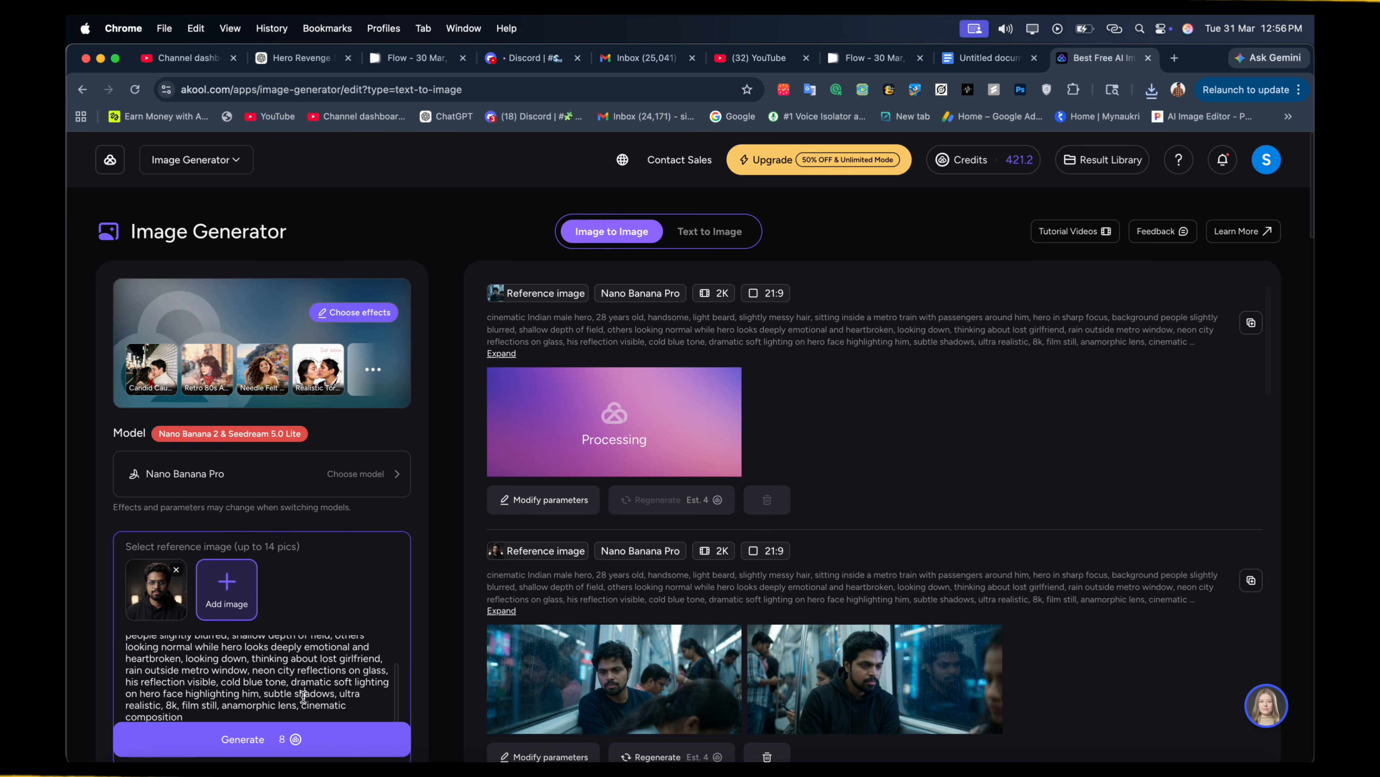
key(super+a)
key(super+v)
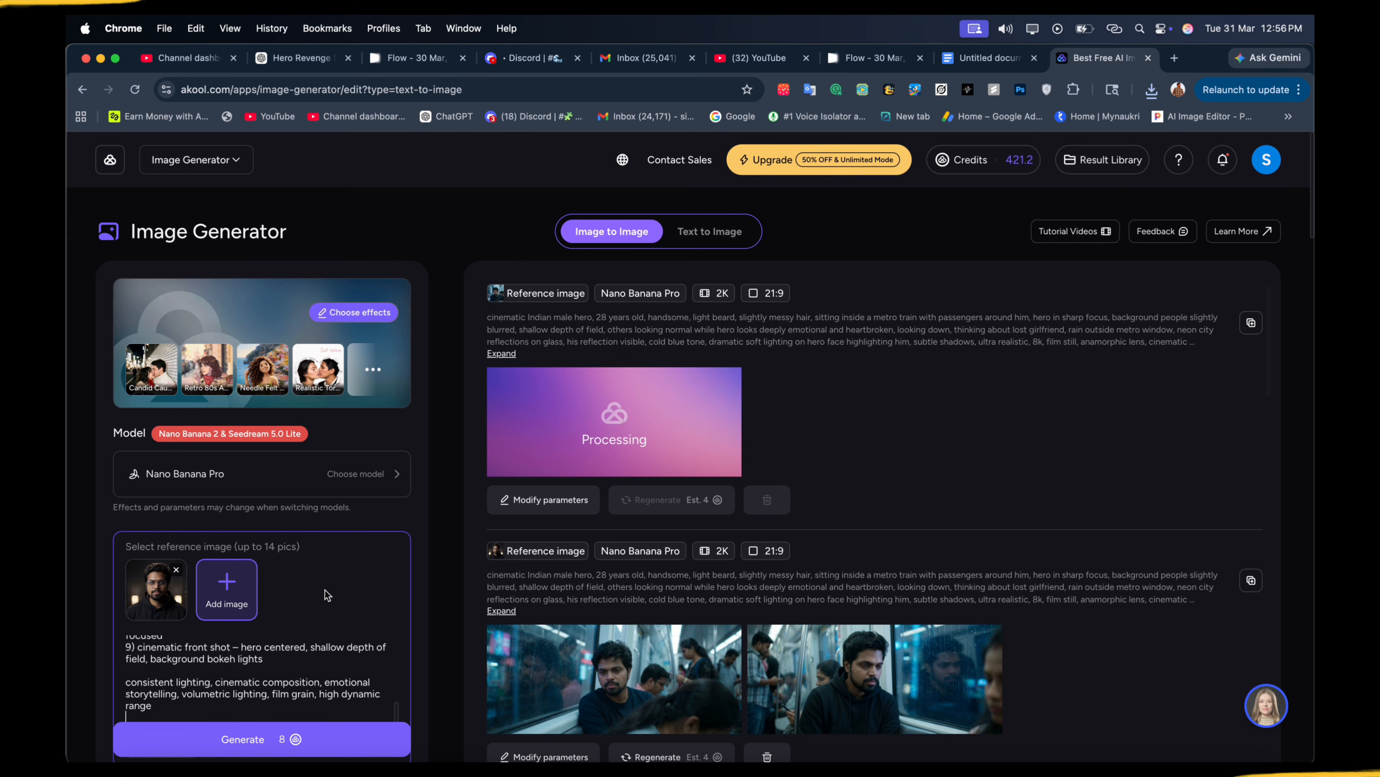
Remove the portrait reference and upload the generated image of the hero in the metro instead.
scroll(701, 582, down, 3)
scroll(242, 532, up, 10)
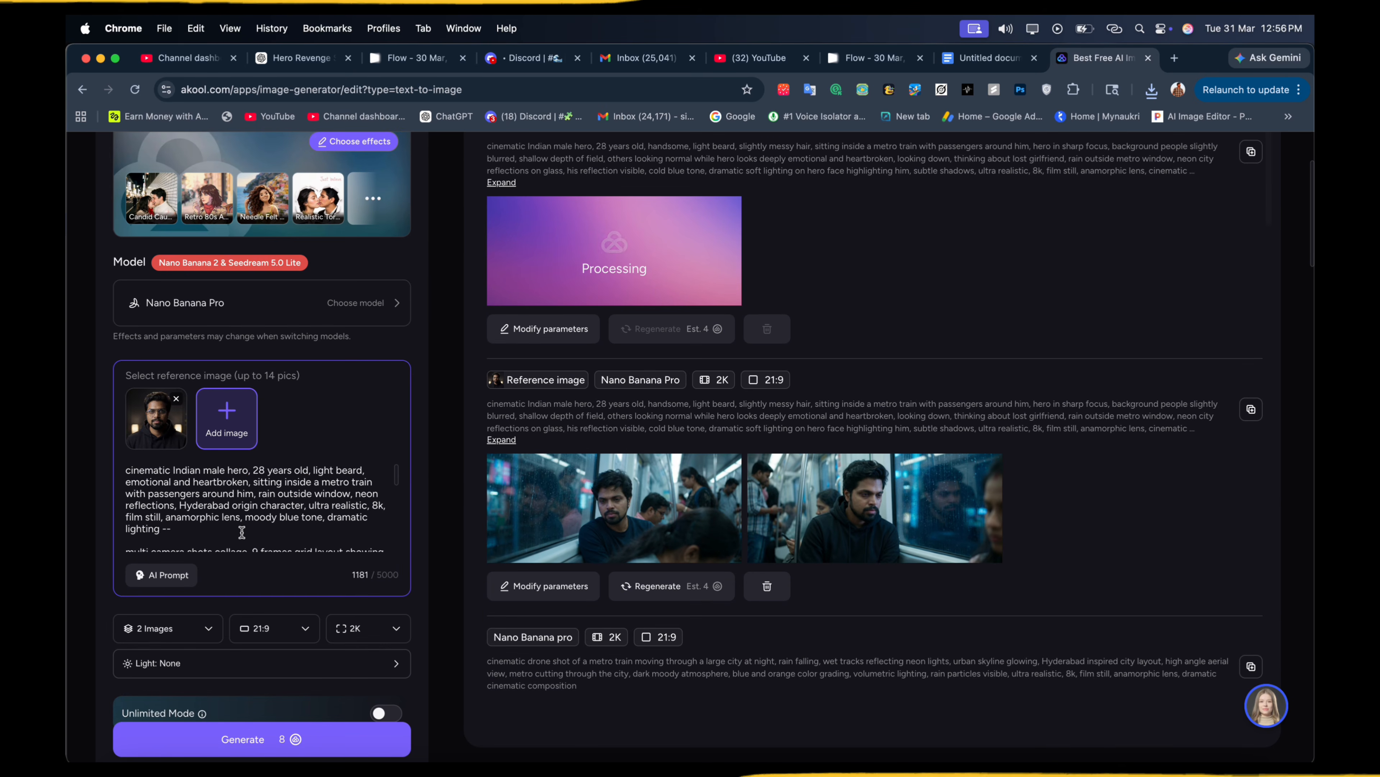
click(176, 398)
click(172, 418)
click(701, 523)
click(451, 350)
click(565, 336)
click(941, 539)
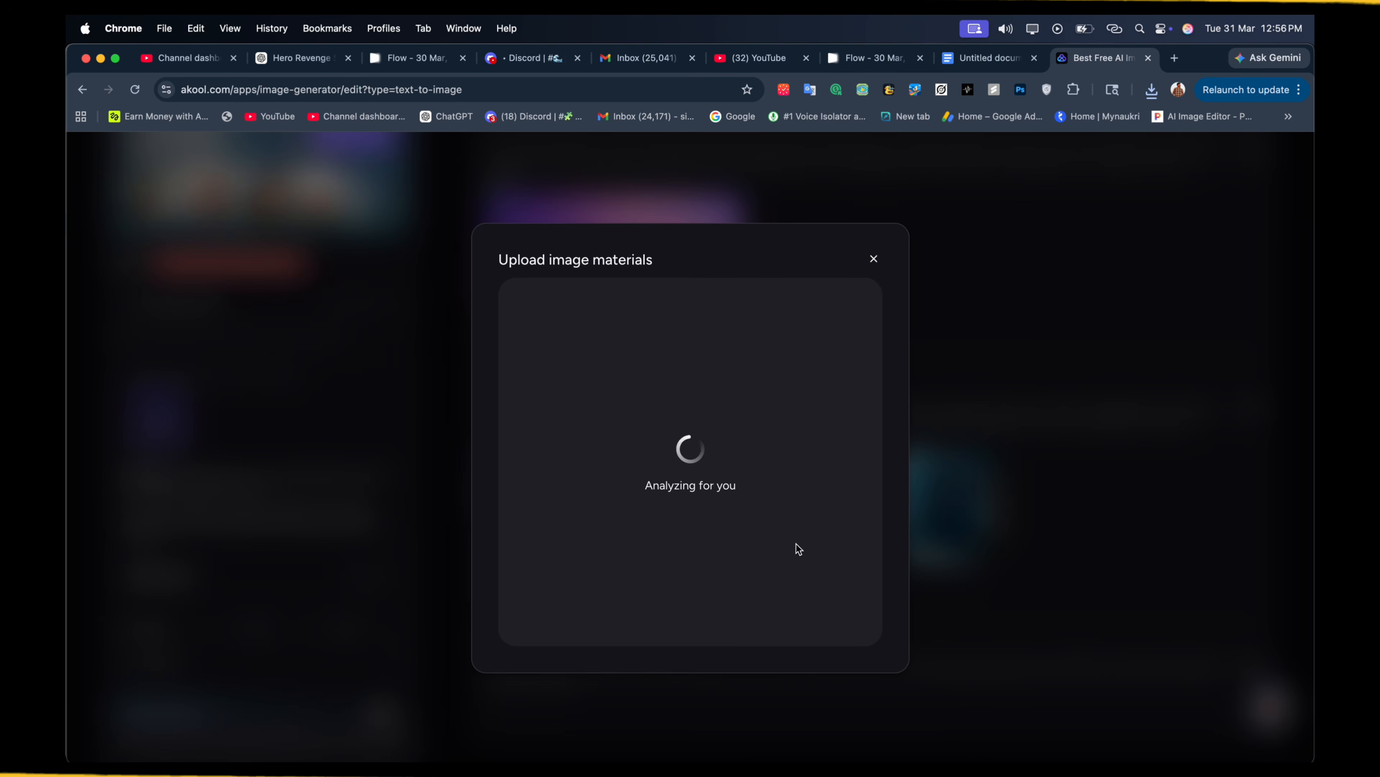
Generate two multishot images at 21:9 and 2K from the new prompt and reference image.
scroll(240, 534, down, 2)
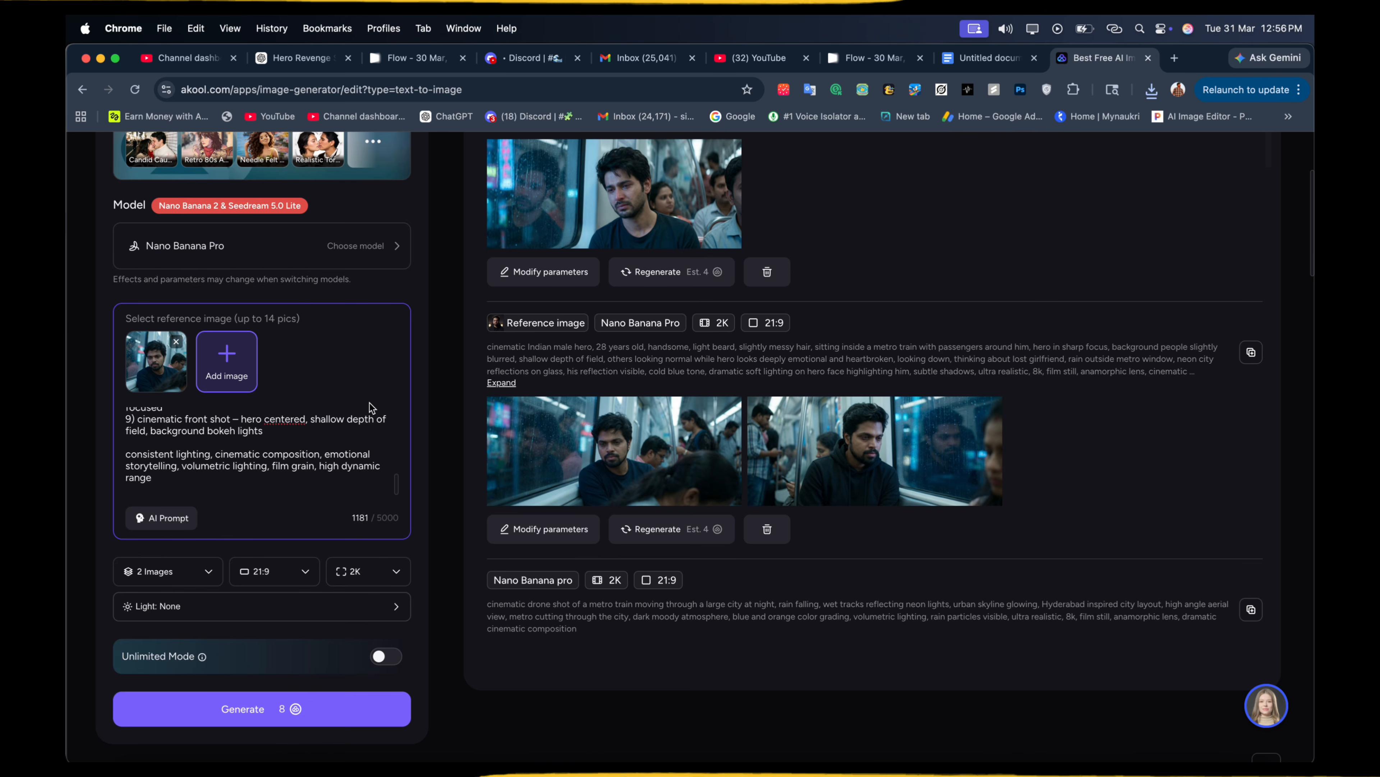
scroll(369, 407, down, 2)
click(259, 622)
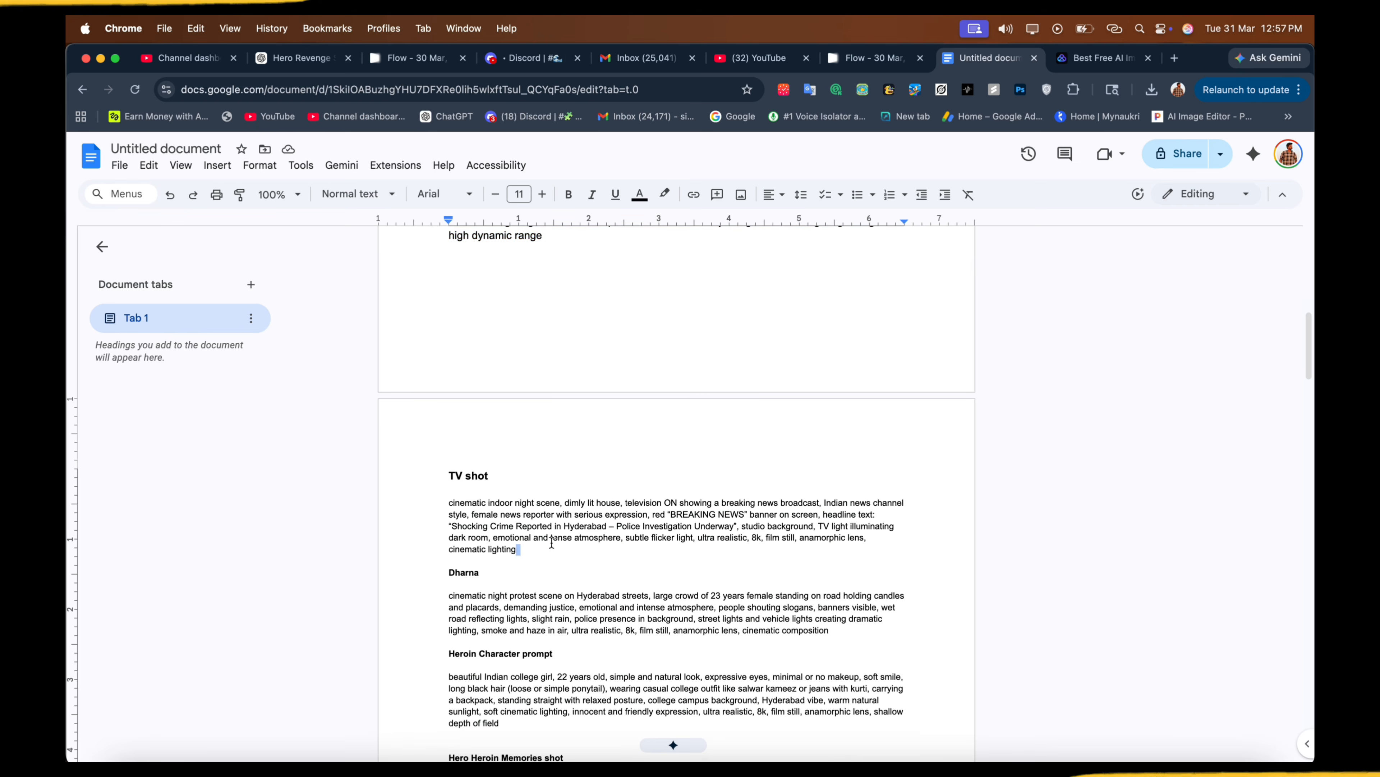
Copy the TV shot prompt from the storyboard document and paste it as the Text to Image prompt.
drag(516, 549, 461, 503)
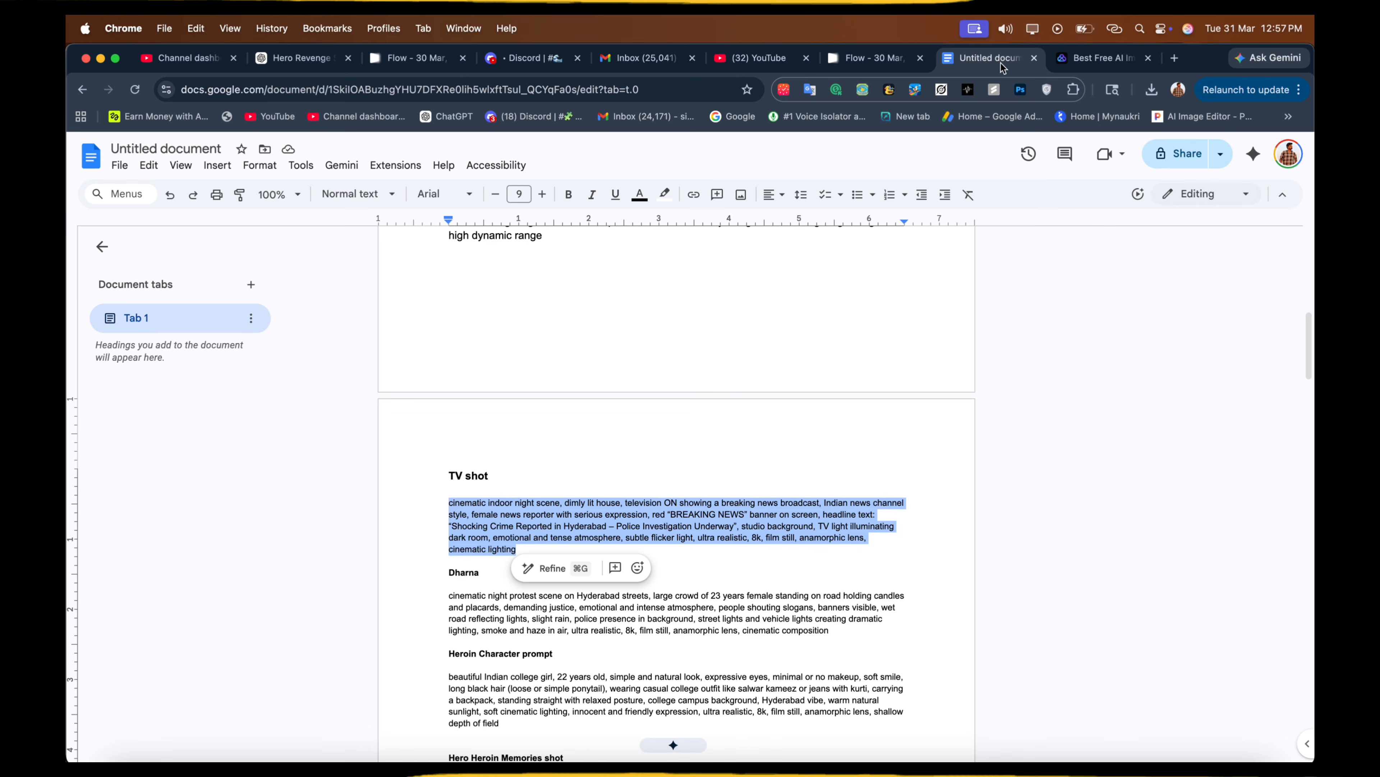
click(1095, 58)
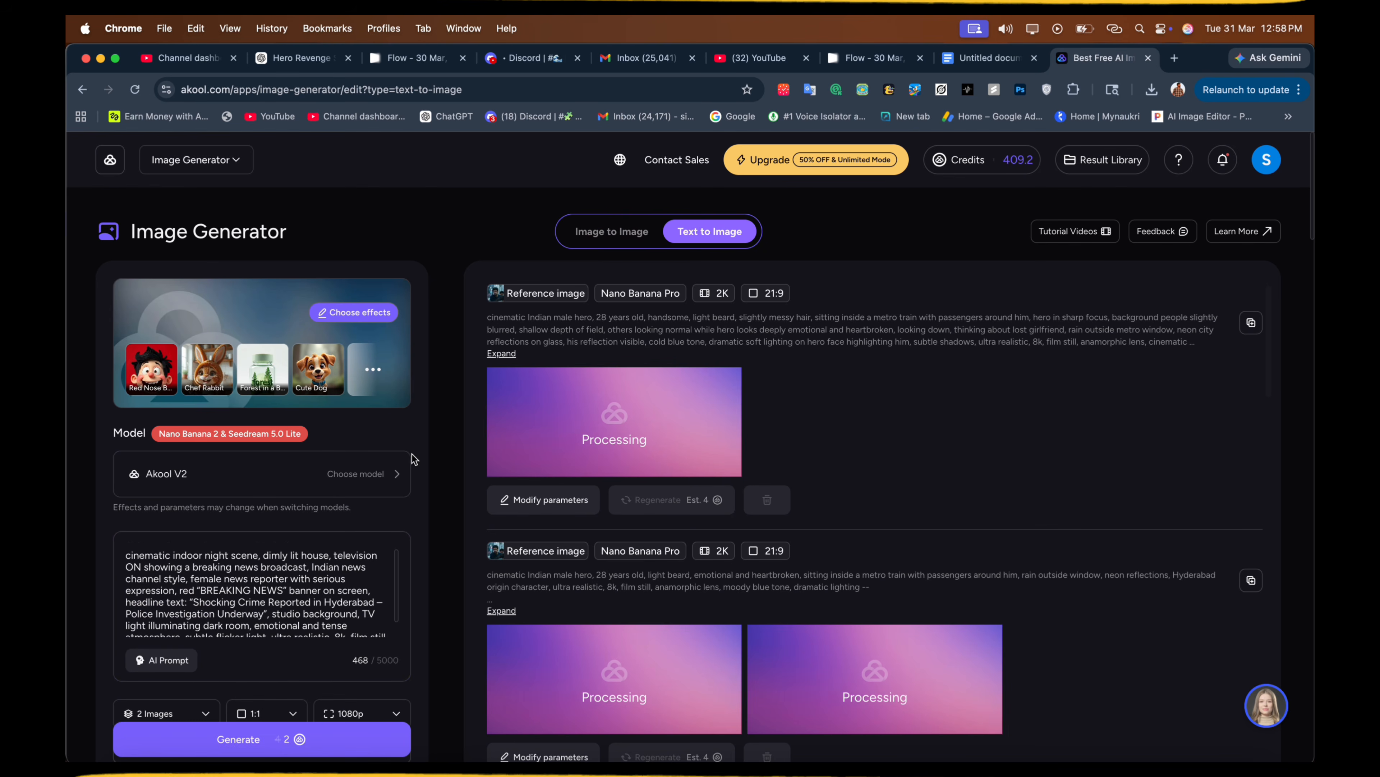
key(super+a)
key(super+x)
key(super+v)
Choose the Nano Banana pro model for the TV shot.
click(266, 467)
mouse_move(543, 416)
click(850, 456)
Set the aspect ratio to 21:9 and the resolution to 2K, and generate the TV shot images.
scroll(371, 553, down, 2)
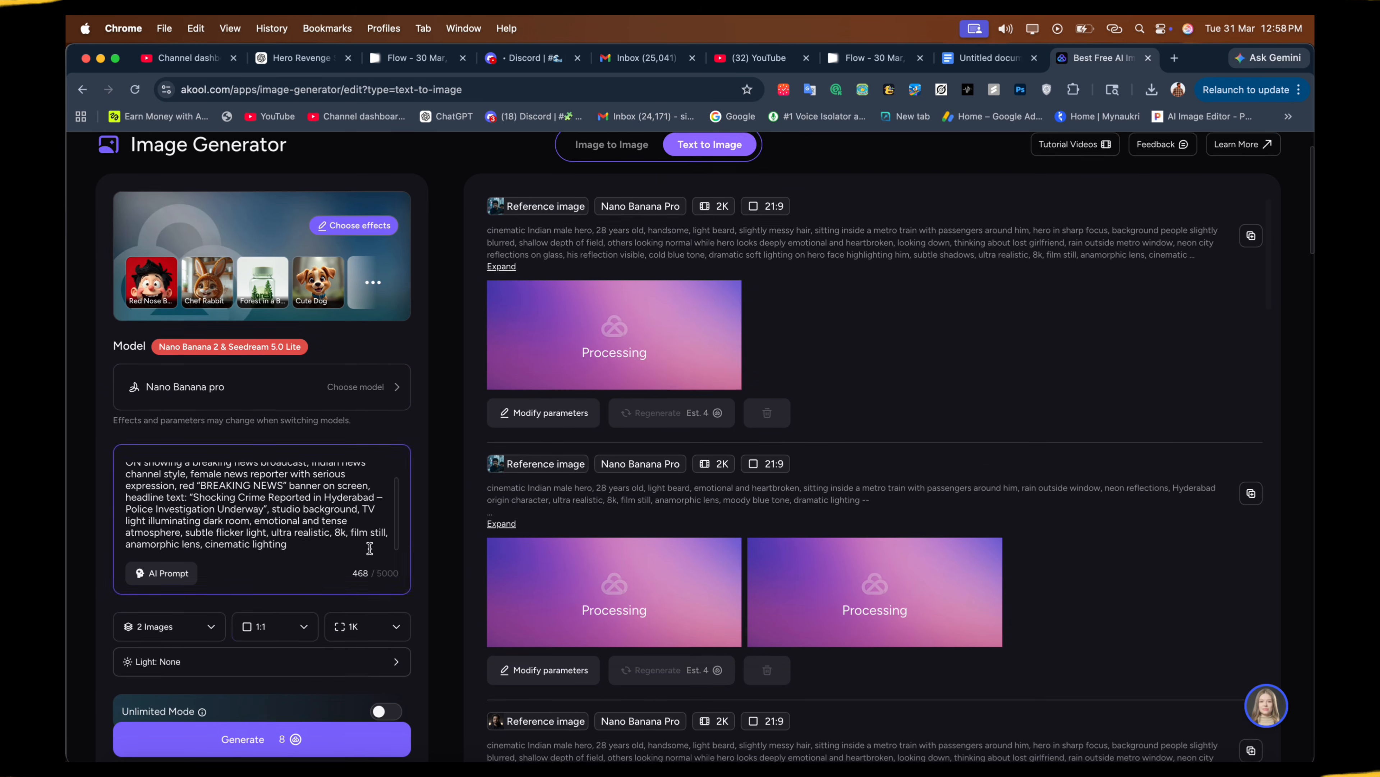
click(274, 623)
click(273, 667)
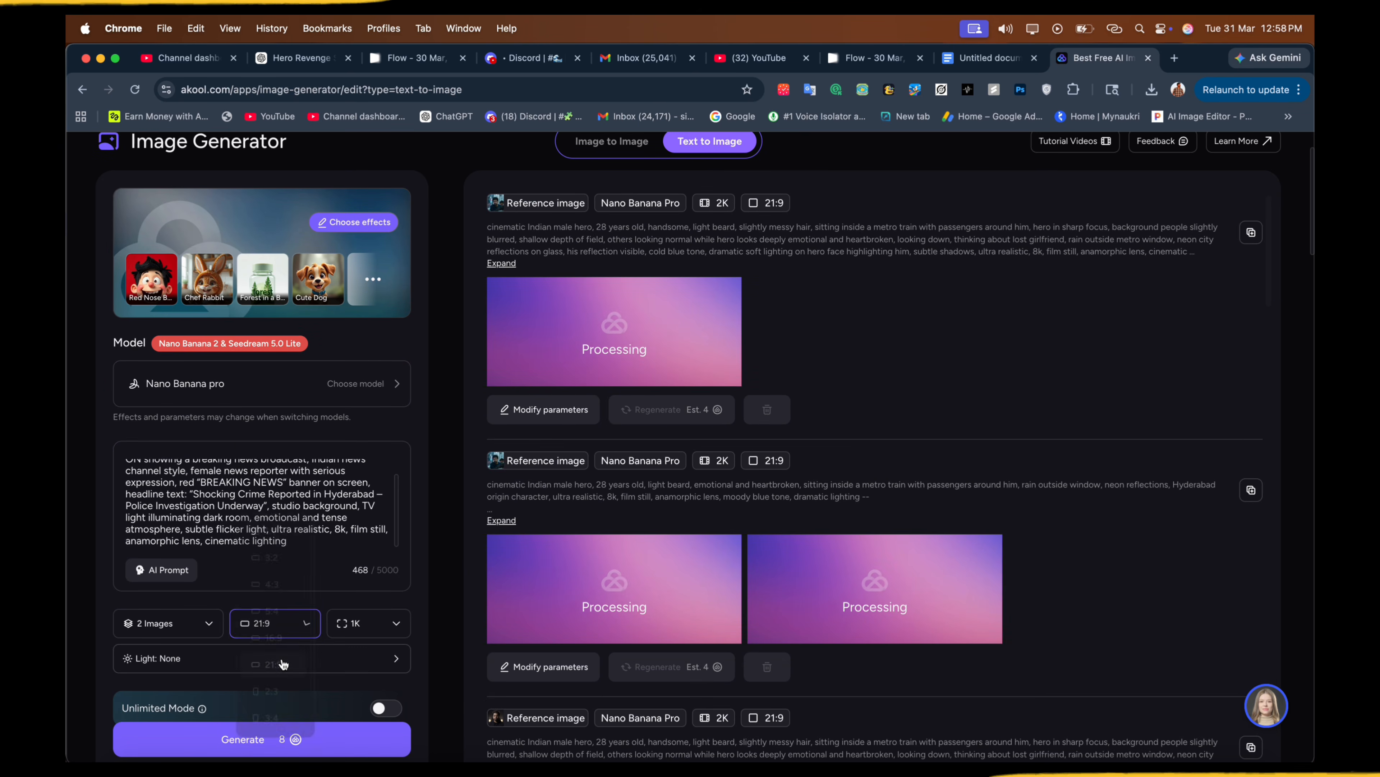
click(367, 622)
click(380, 694)
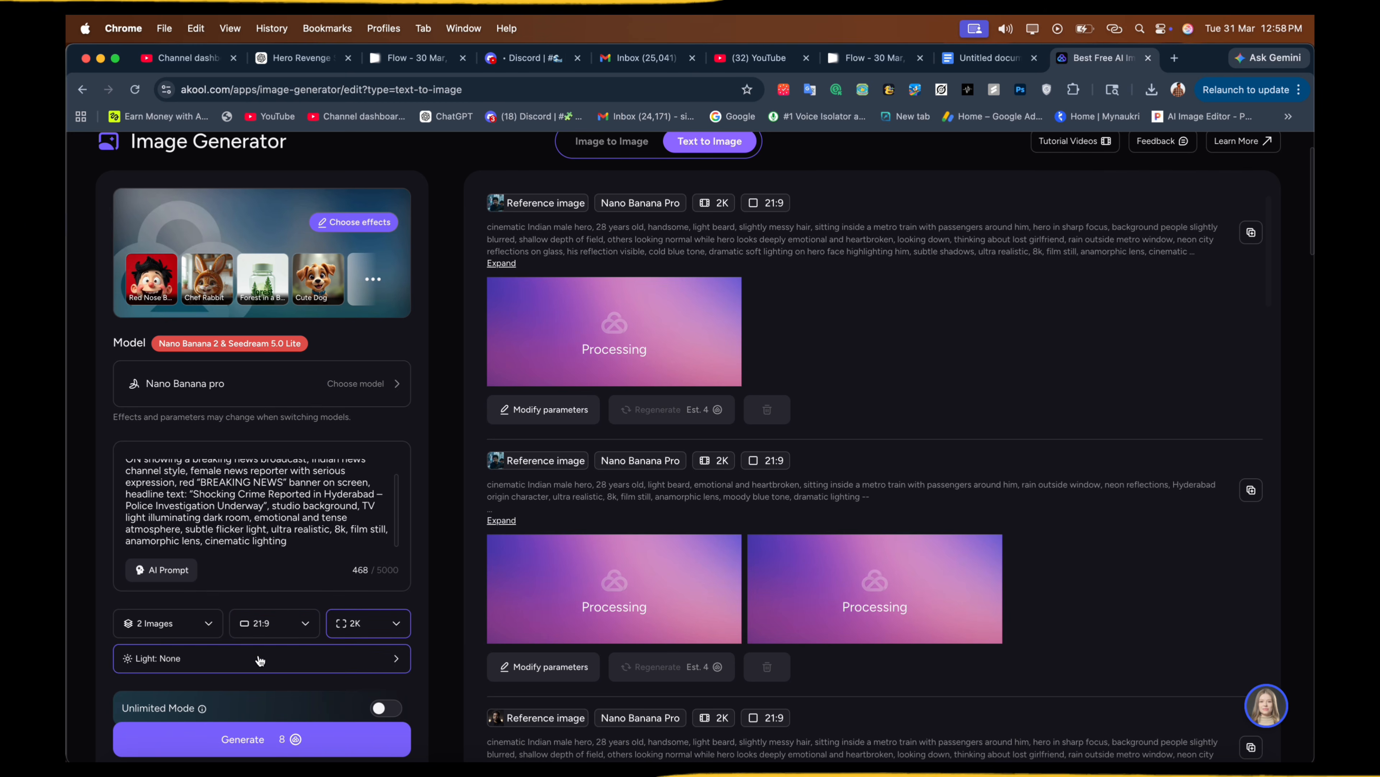
scroll(245, 707, down, 1)
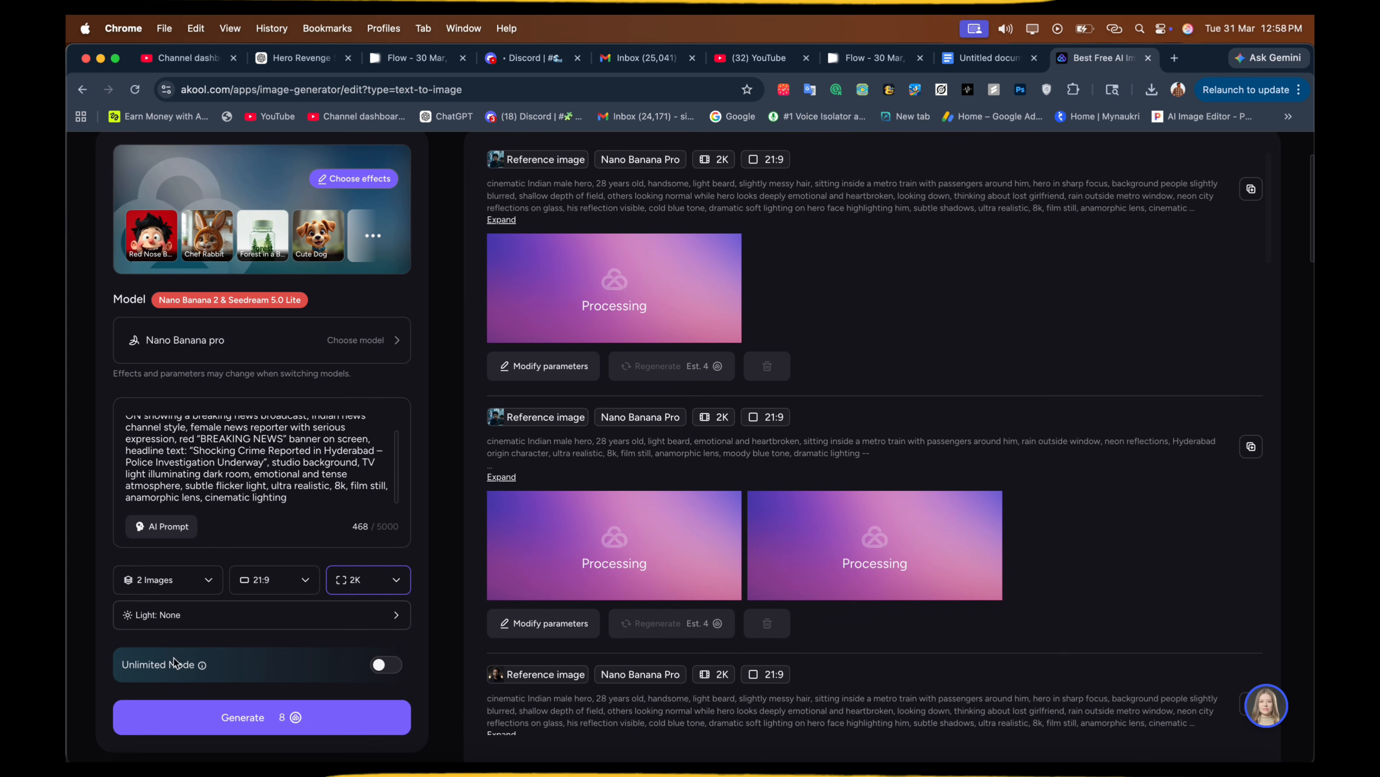
click(250, 717)
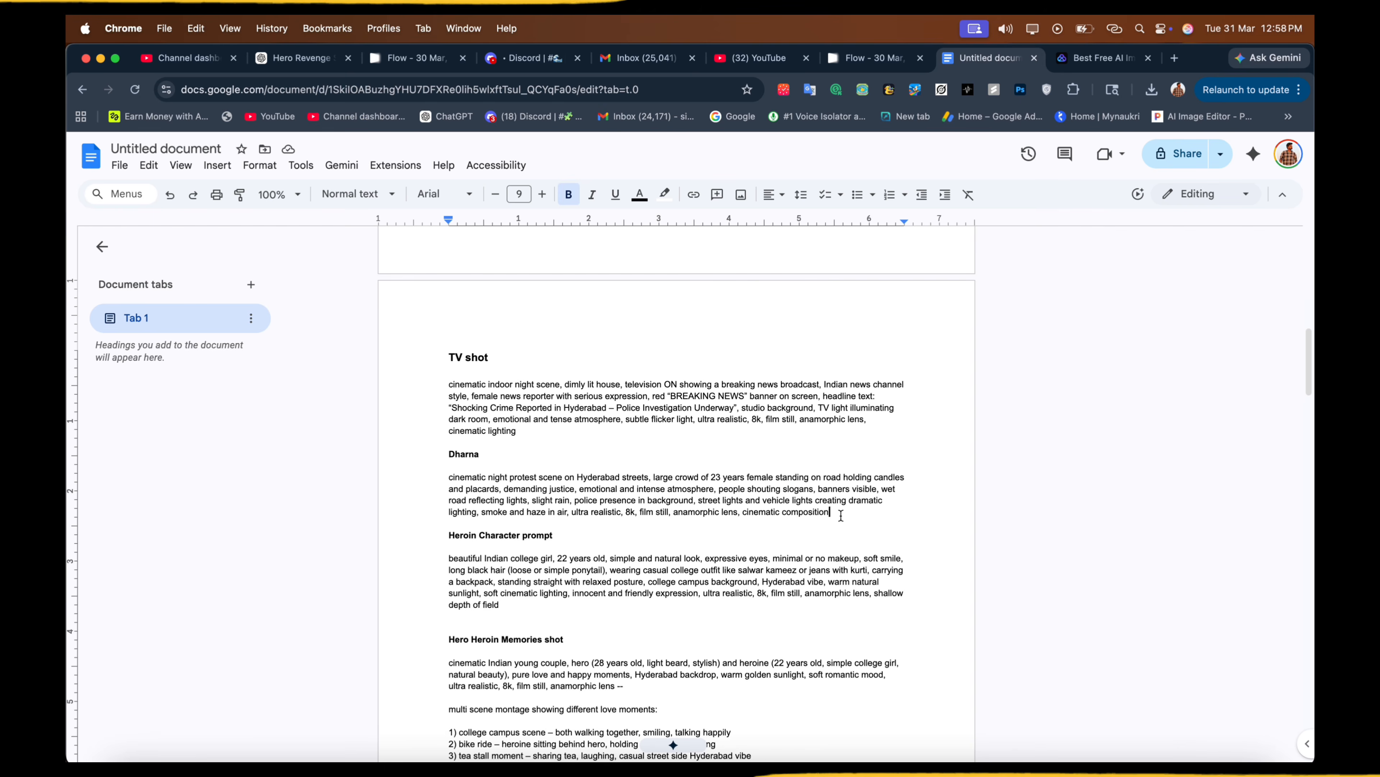
Replace the TV shot prompt with the Dharna prompt from the storyboard document and generate the night protest images.
triple_click(841, 516)
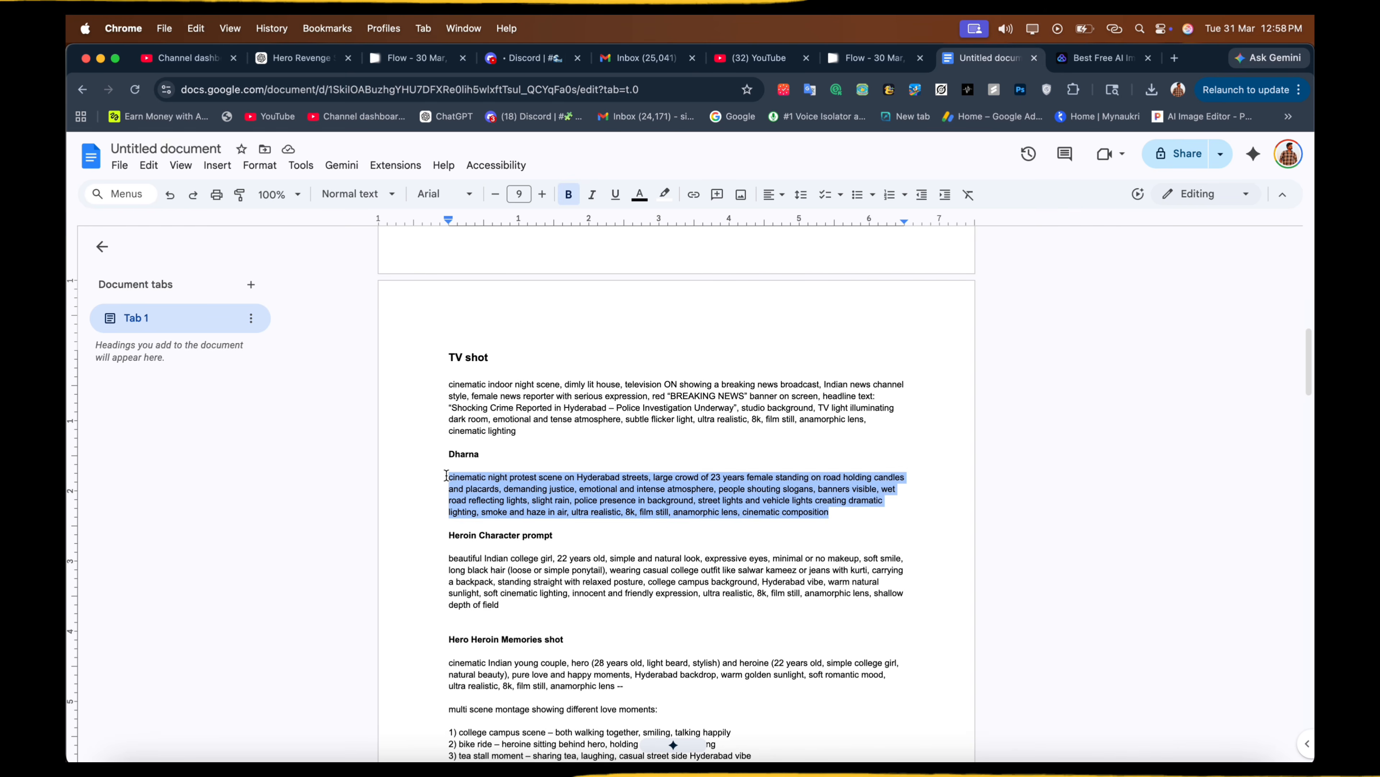
click(678, 413)
click(1101, 58)
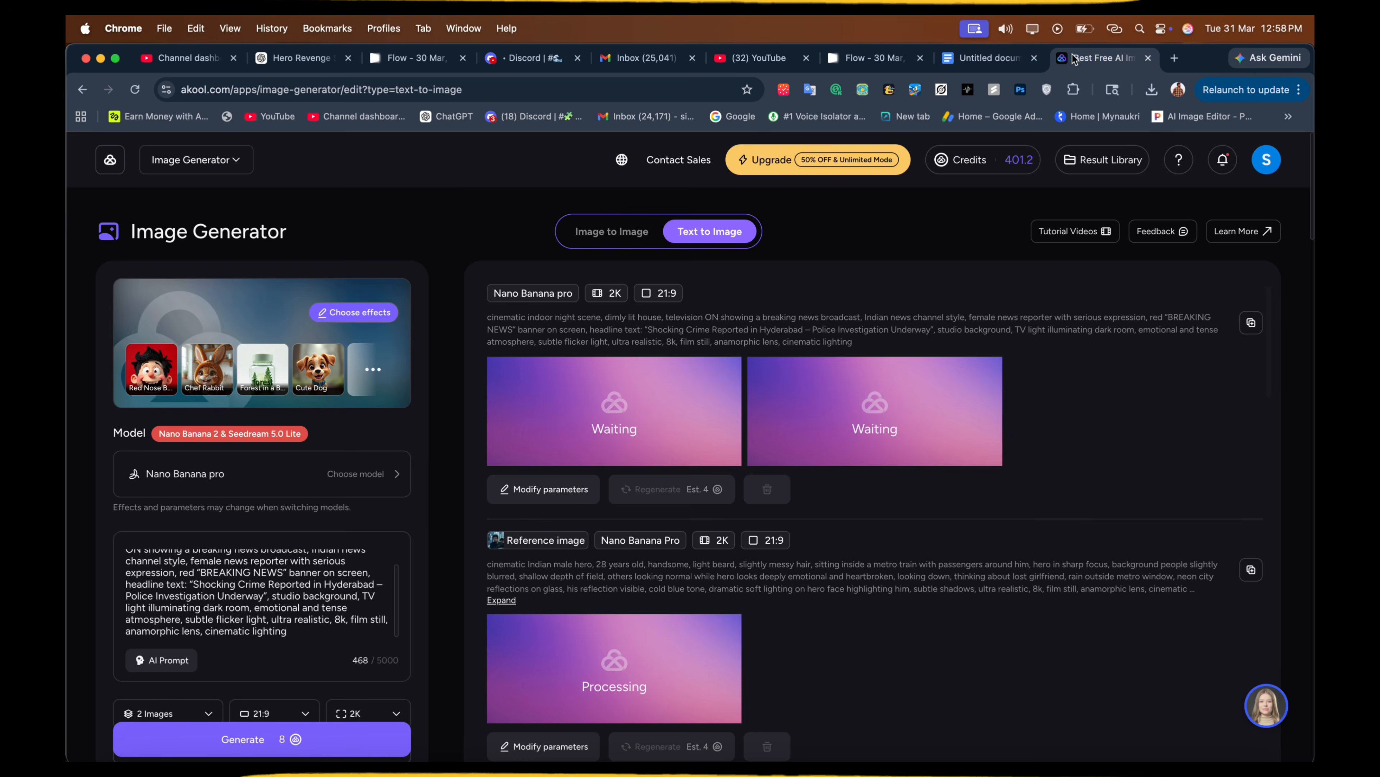
key(super+a)
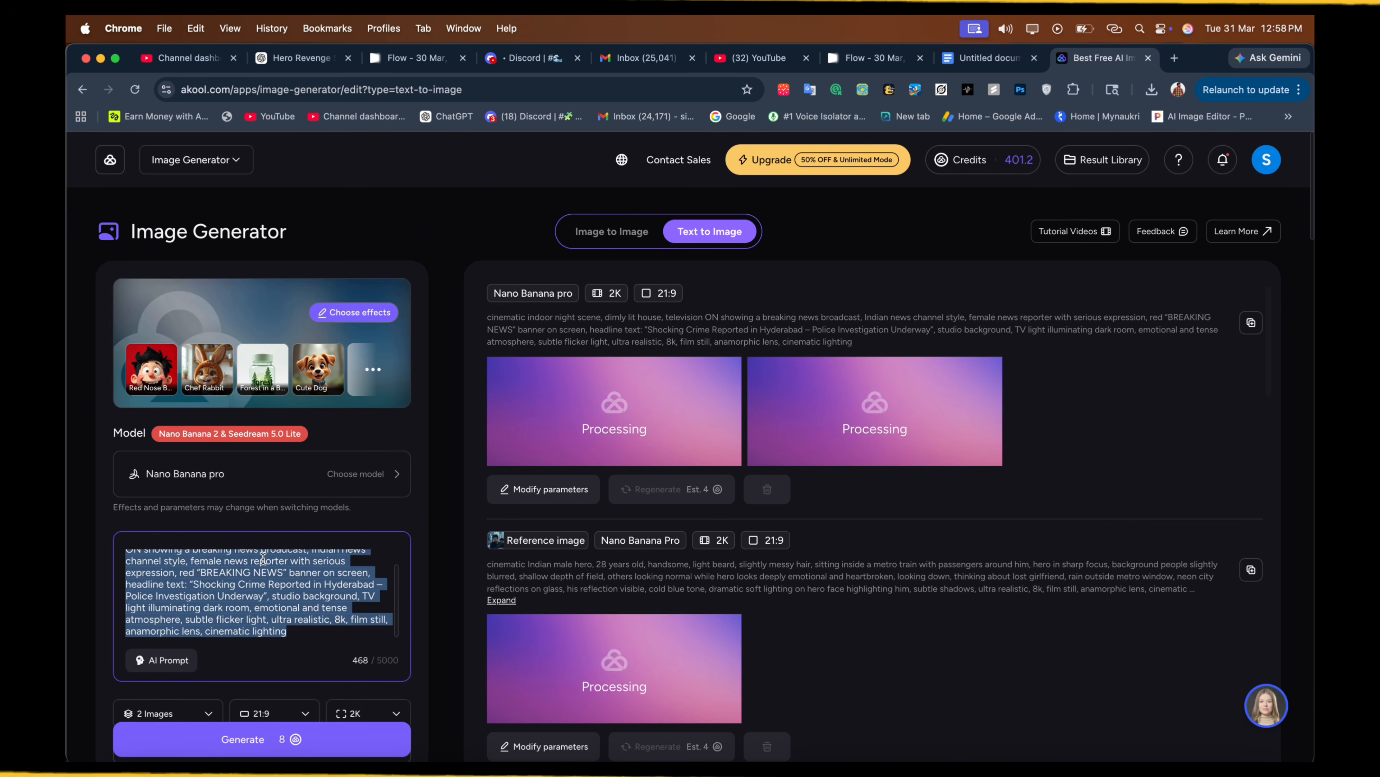
key(BackSpace)
key(super+v)
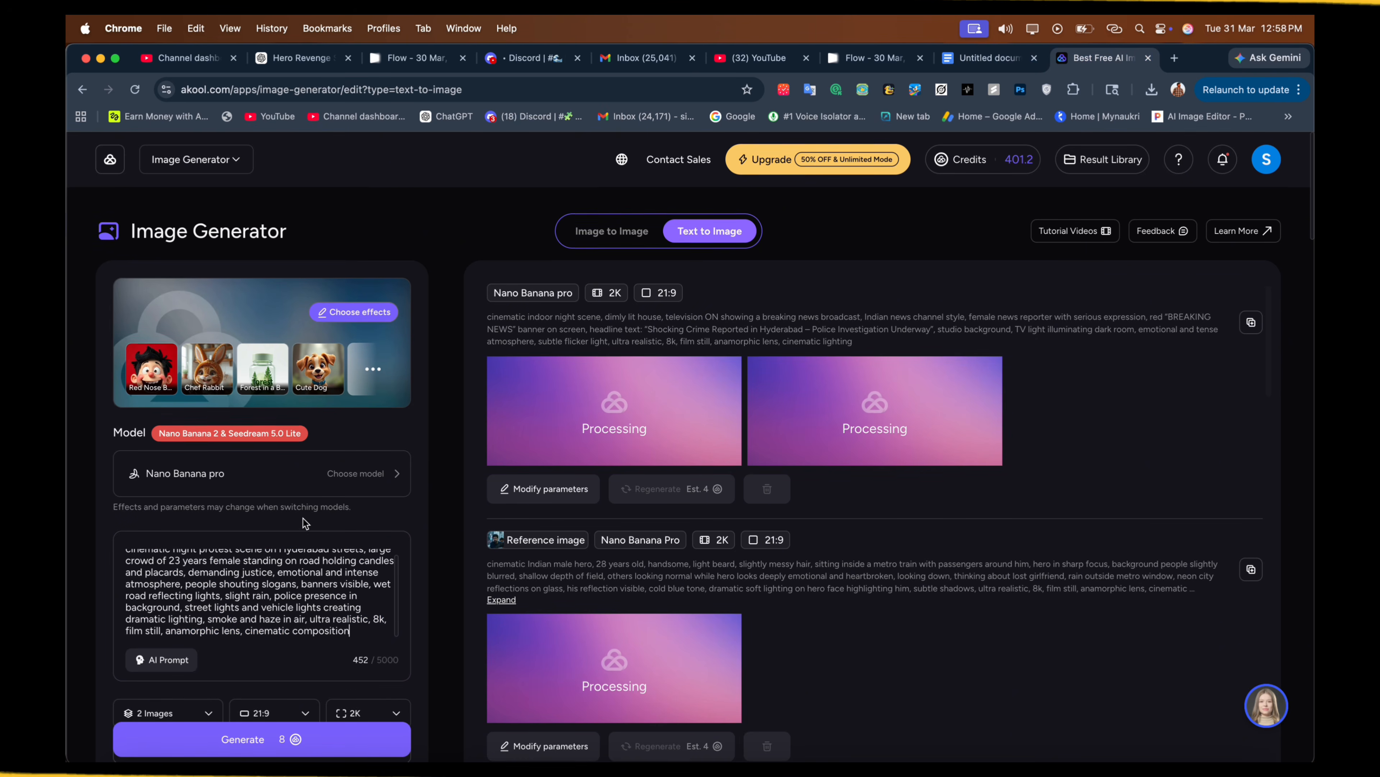
scroll(292, 512, down, 5)
click(242, 631)
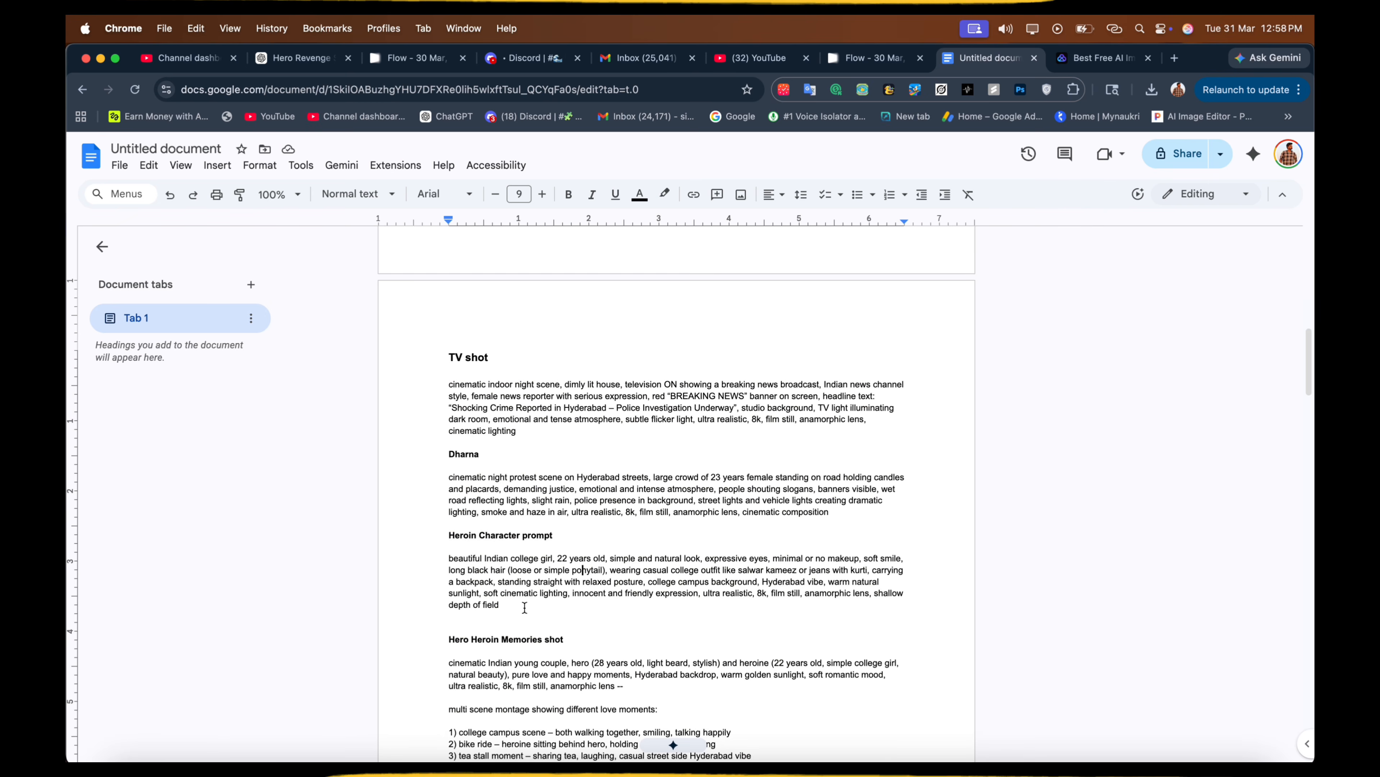
Replace the Dharna prompt with the Heroin Character prompt from the storyboard document and generate the college girl images.
drag(499, 605, 446, 560)
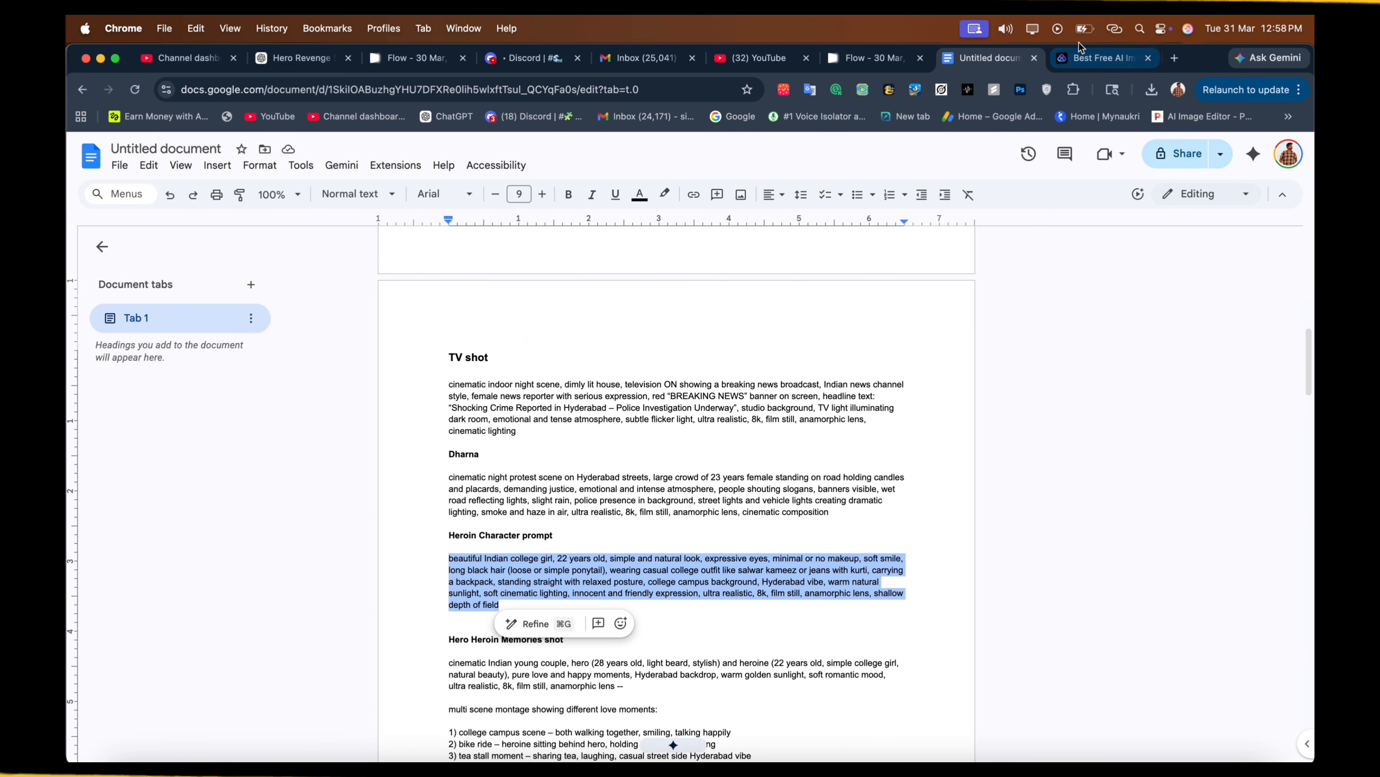
click(1101, 57)
click(308, 537)
key(super+a)
key(super+v)
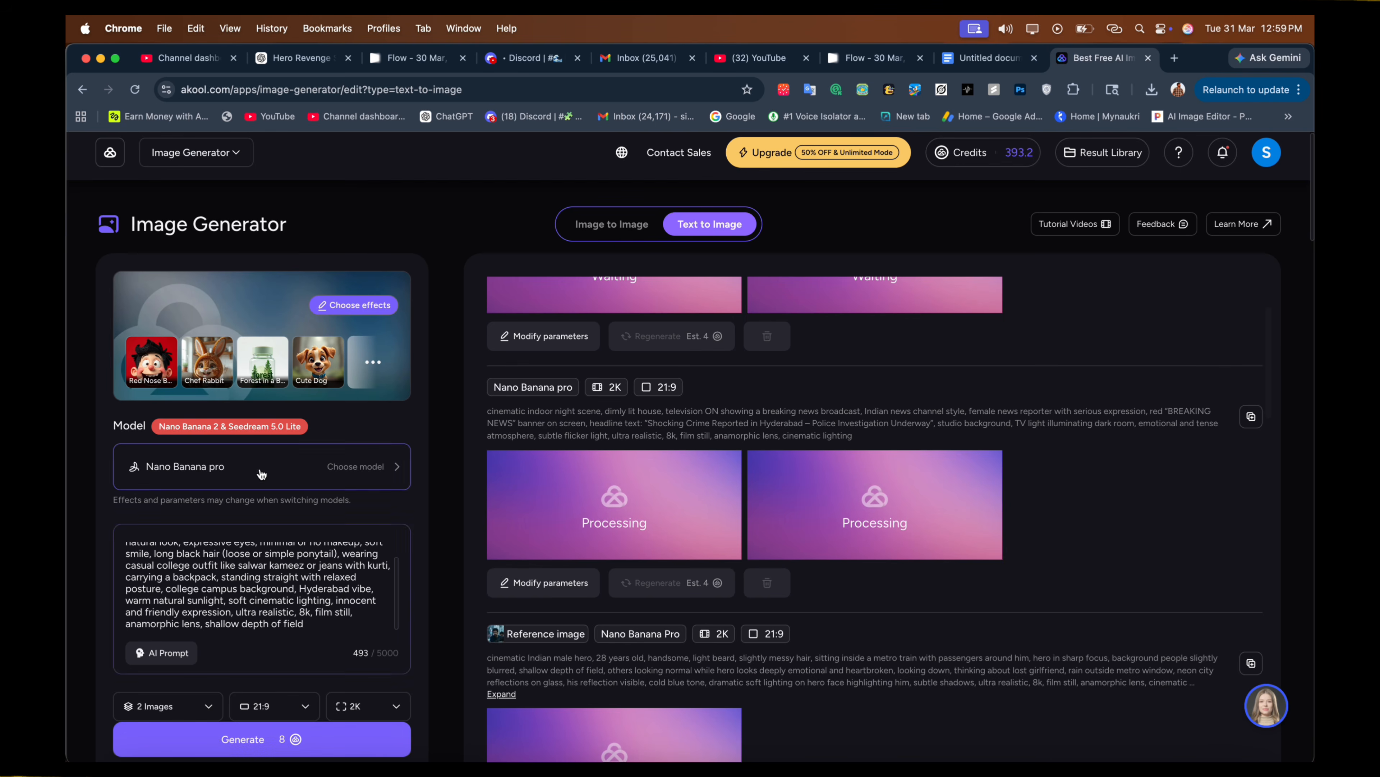
scroll(308, 537, down, 2)
scroll(293, 653, down, 5)
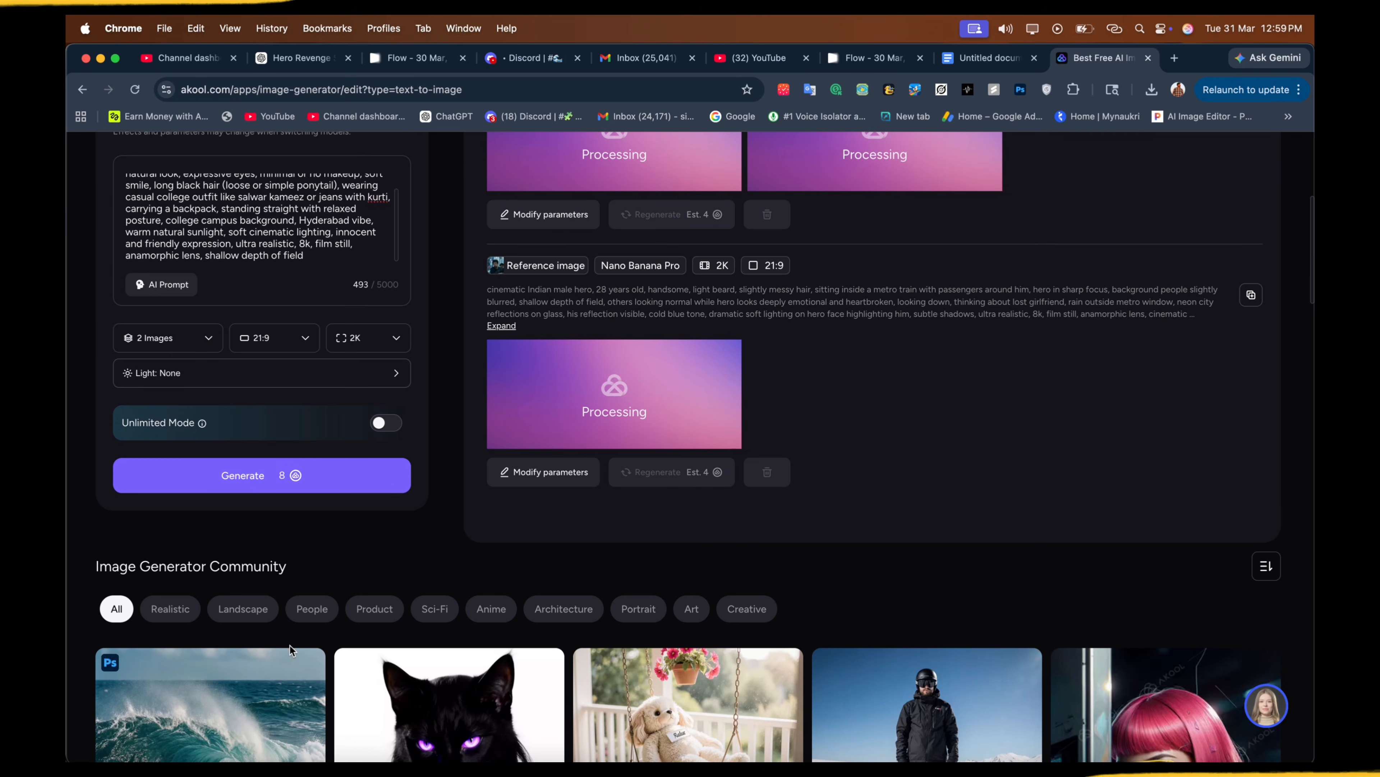
click(249, 476)
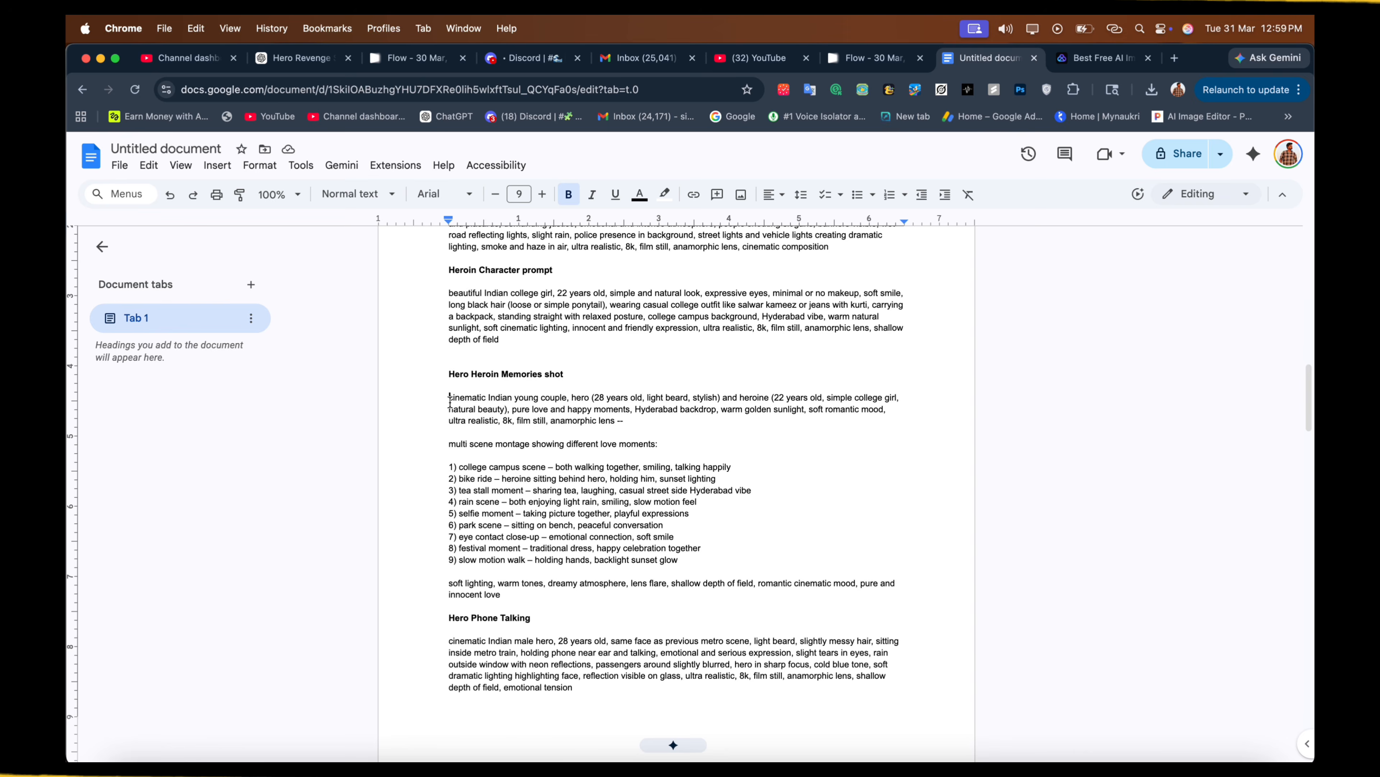
Copy the Hero Heroin Memories shot prompt from the storyboard document and paste it as the Image to Image prompt.
drag(449, 397, 689, 598)
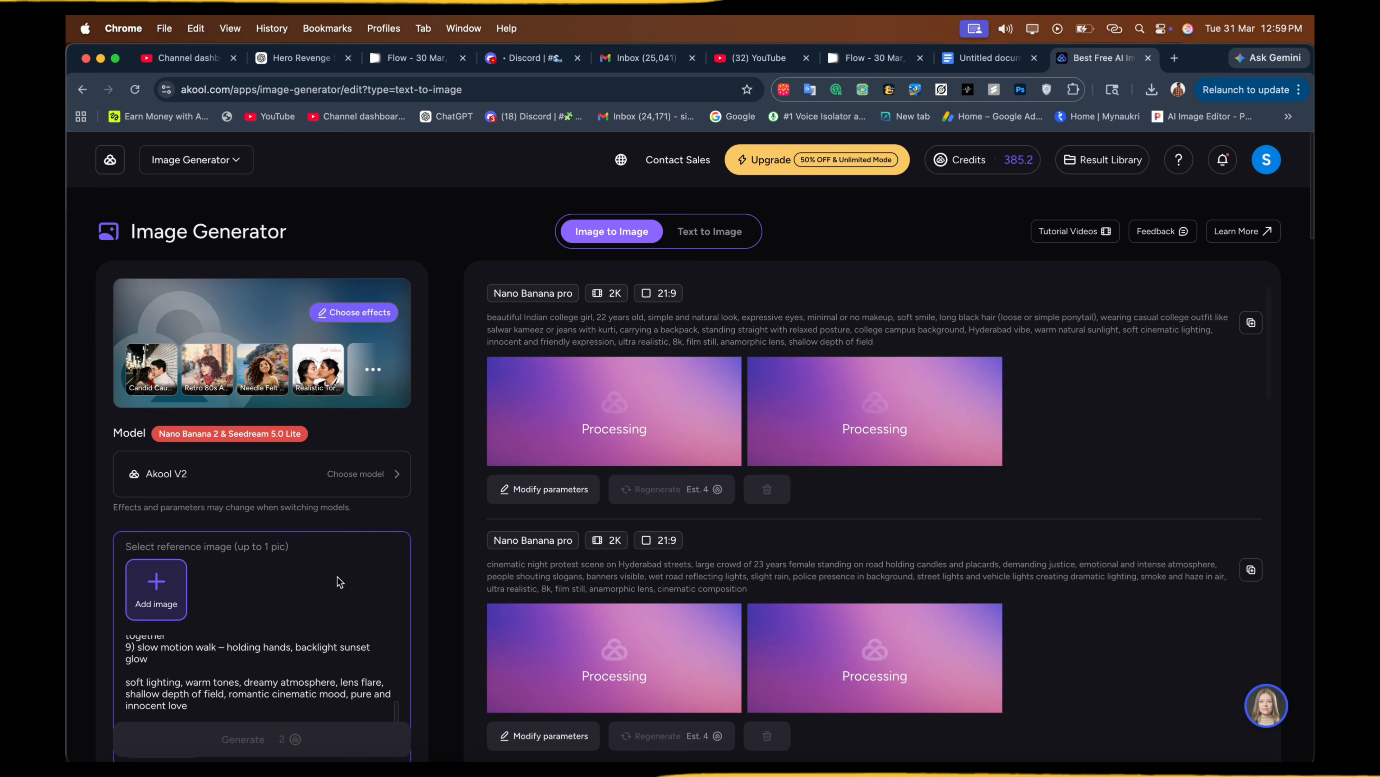
scroll(324, 456, down, 5)
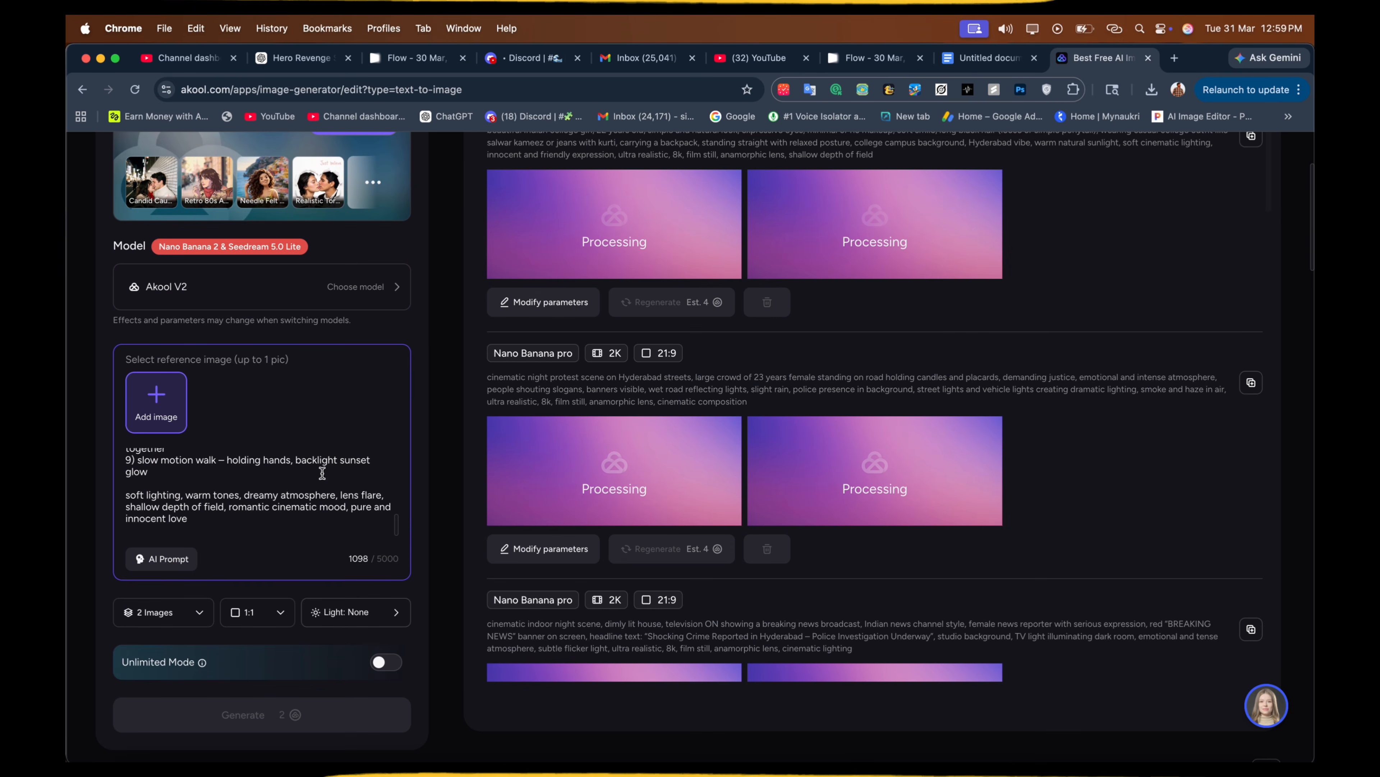
Choose the Nano Banana Pro model and add the hero's metro image and beautiful_Indian_college_202603311300.png as reference images.
scroll(321, 477, down, 1)
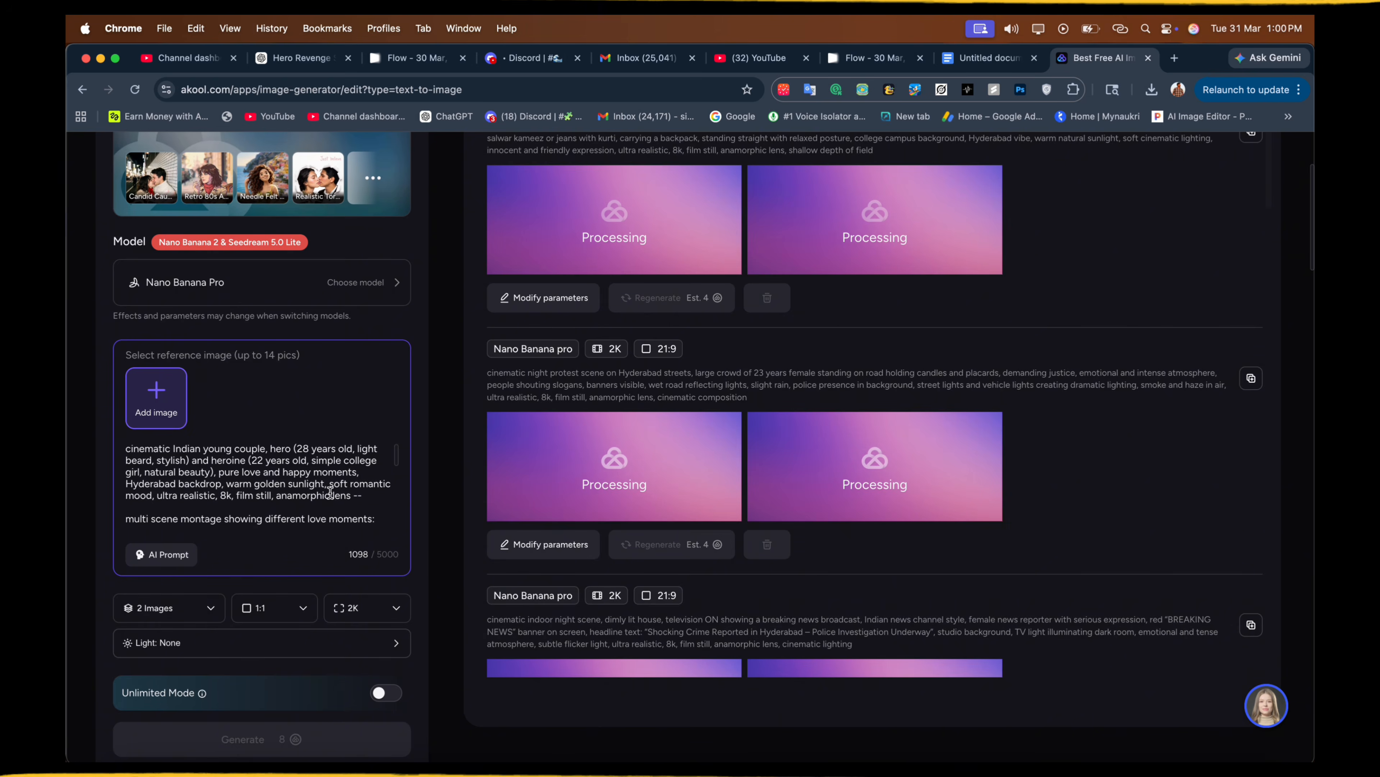
click(161, 390)
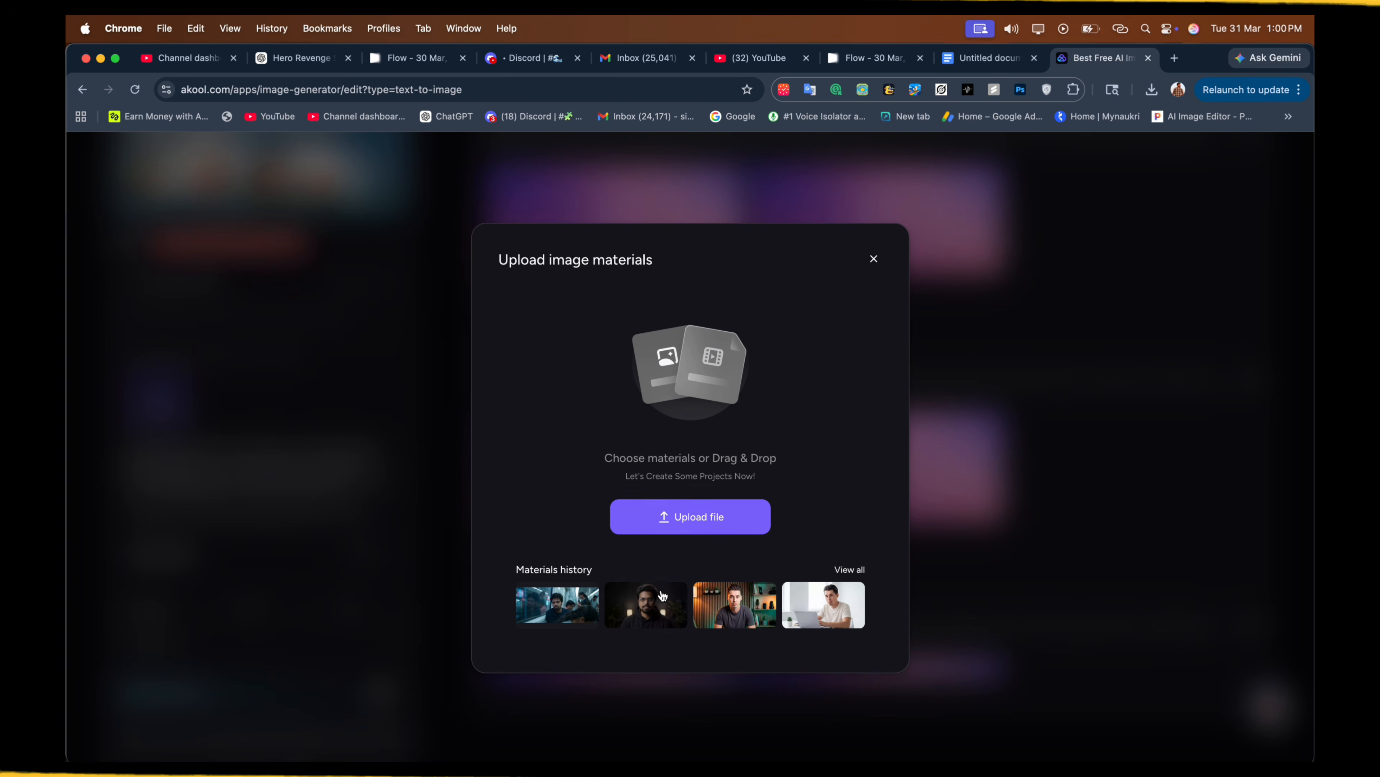
click(568, 609)
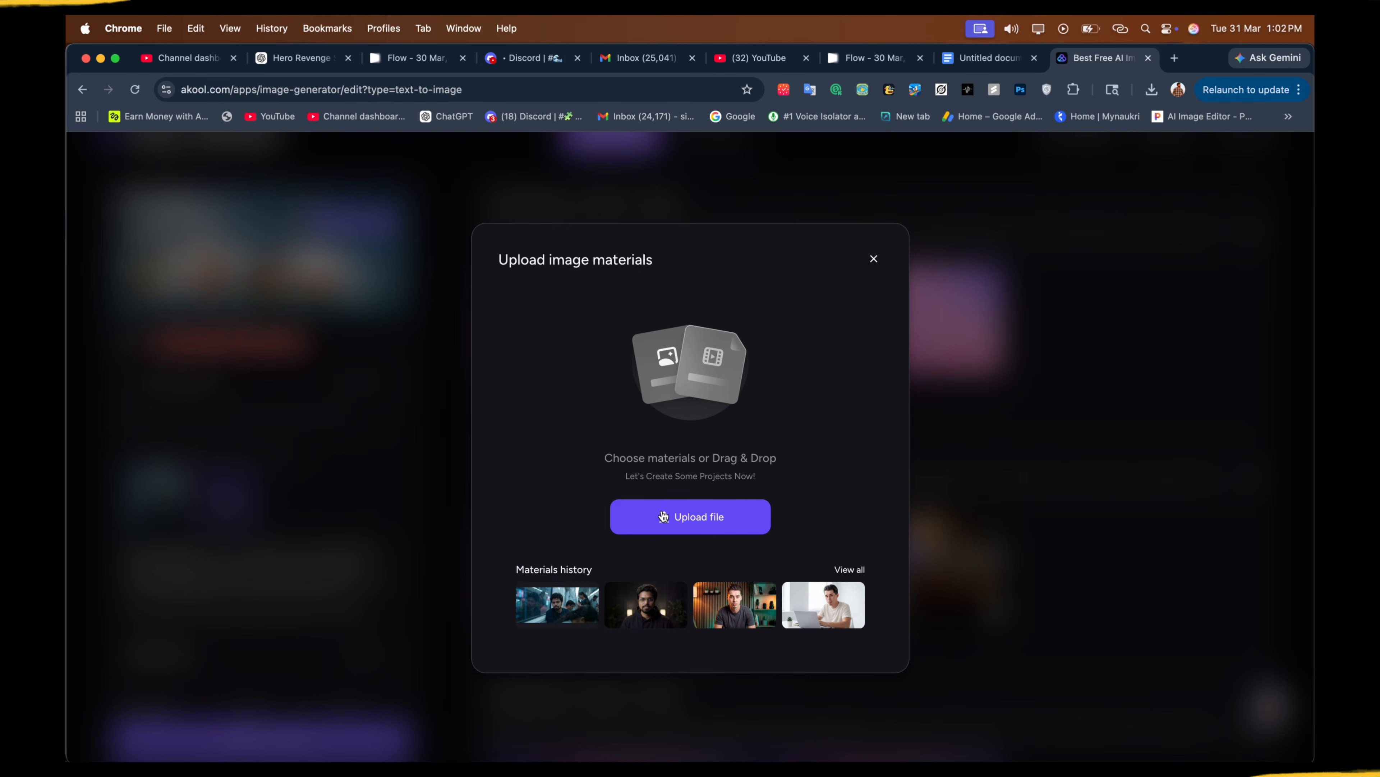
click(605, 346)
click(590, 318)
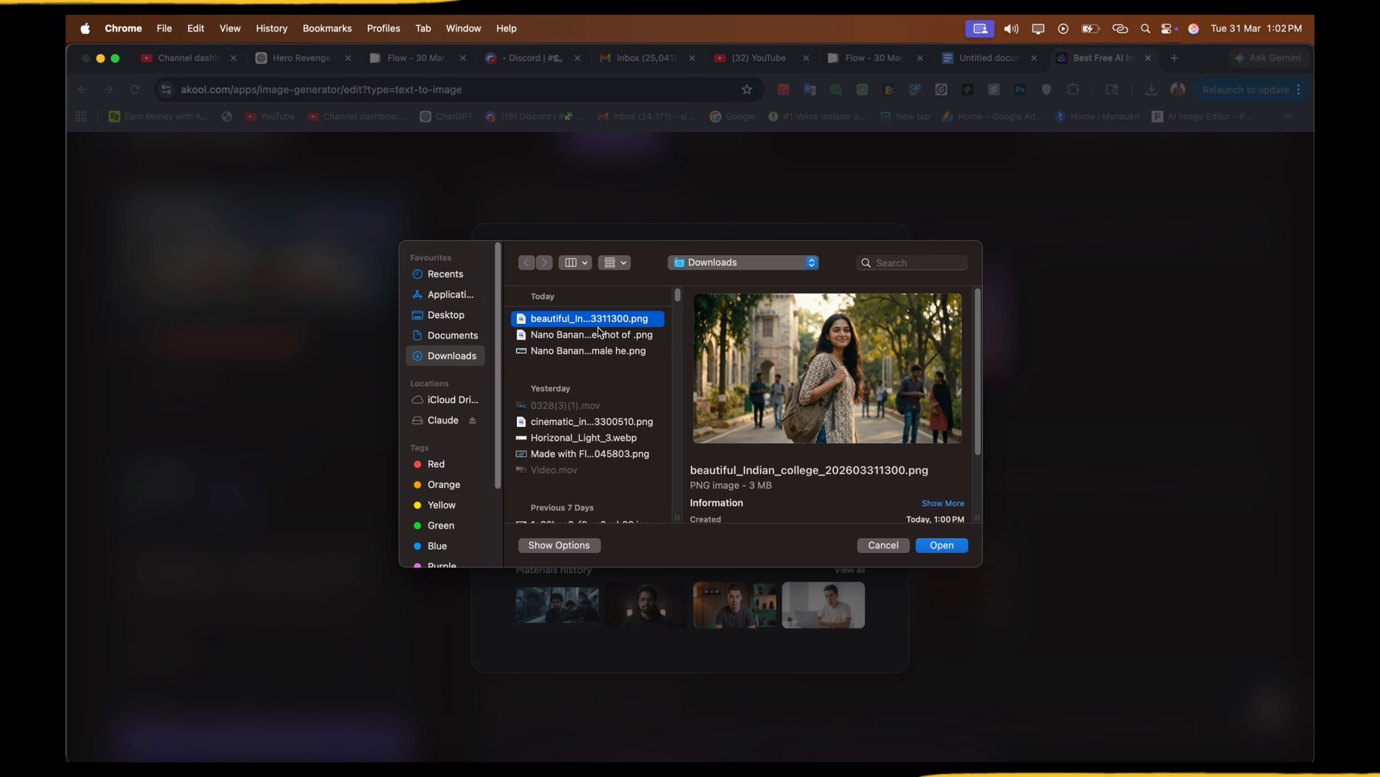
click(935, 545)
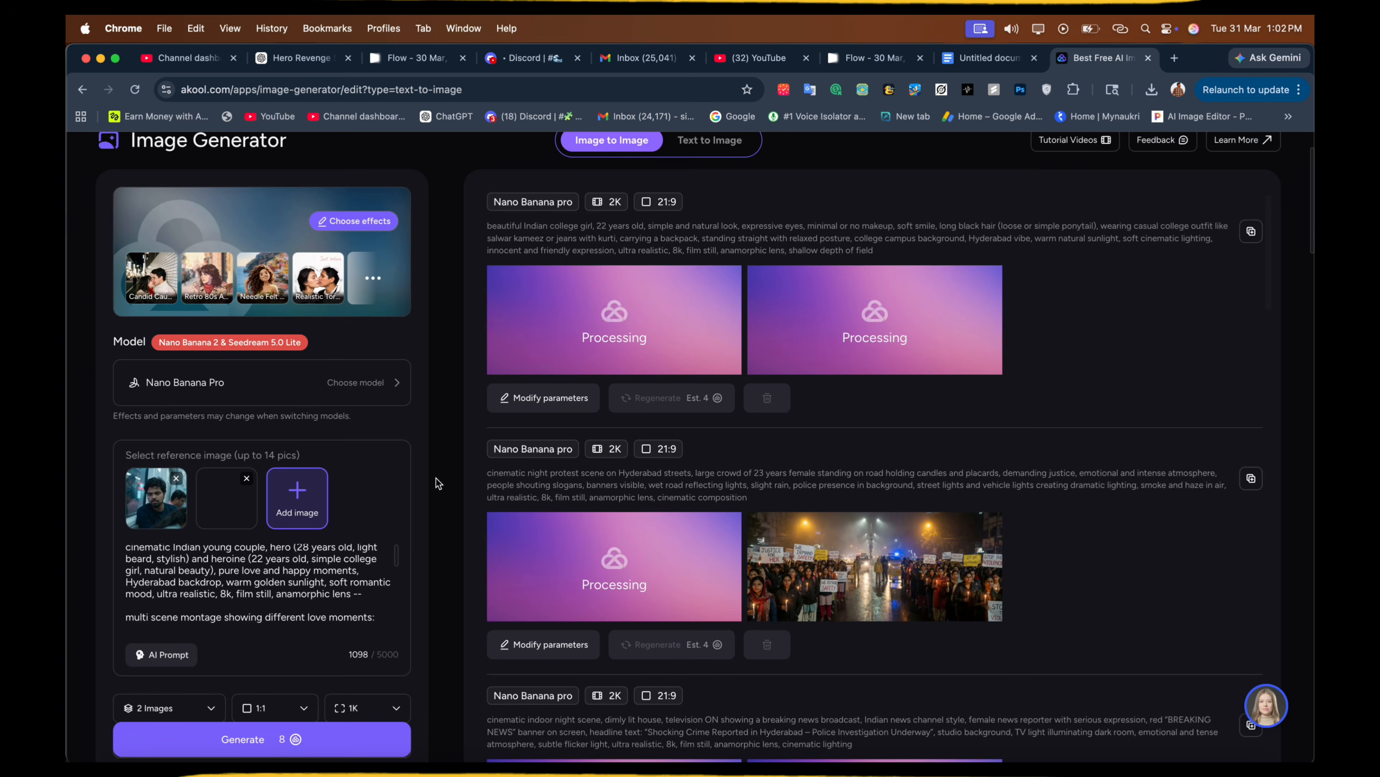
Set the aspect ratio to 21:9 and the resolution to 2K, and generate the hero and heroine memories images.
scroll(243, 511, down, 5)
click(274, 665)
click(276, 673)
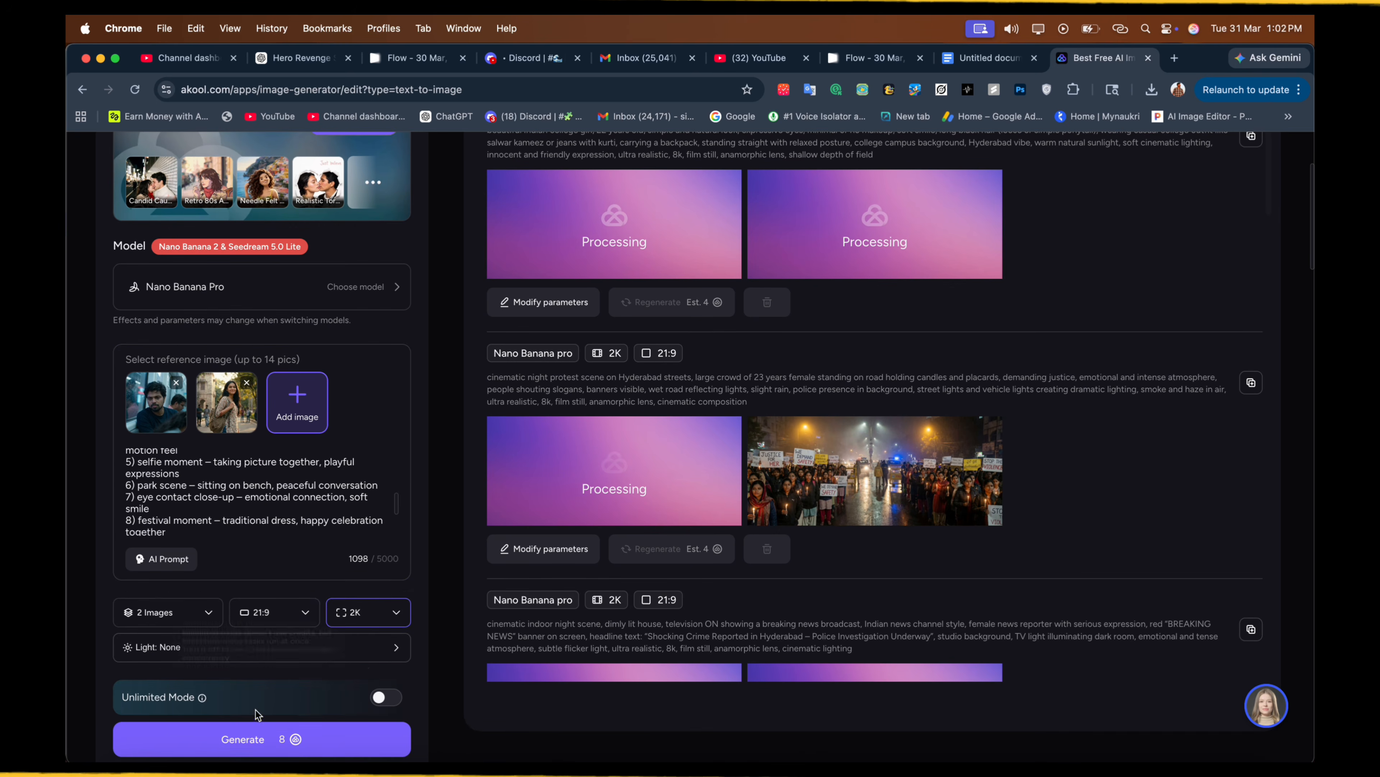
click(245, 740)
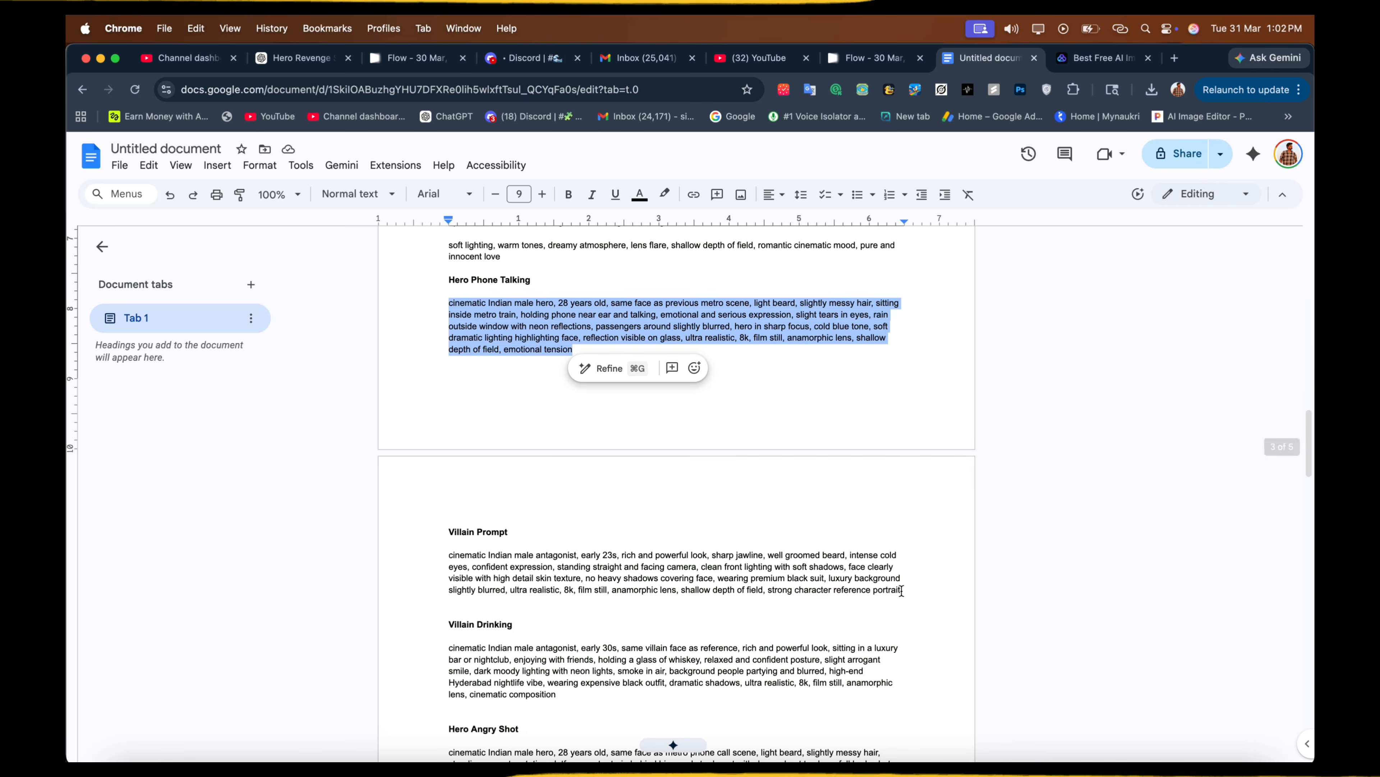
Copy the Villain Prompt text from the storyboard document and paste it as the new Text to Image prompt.
drag(901, 590, 449, 555)
key(super+c)
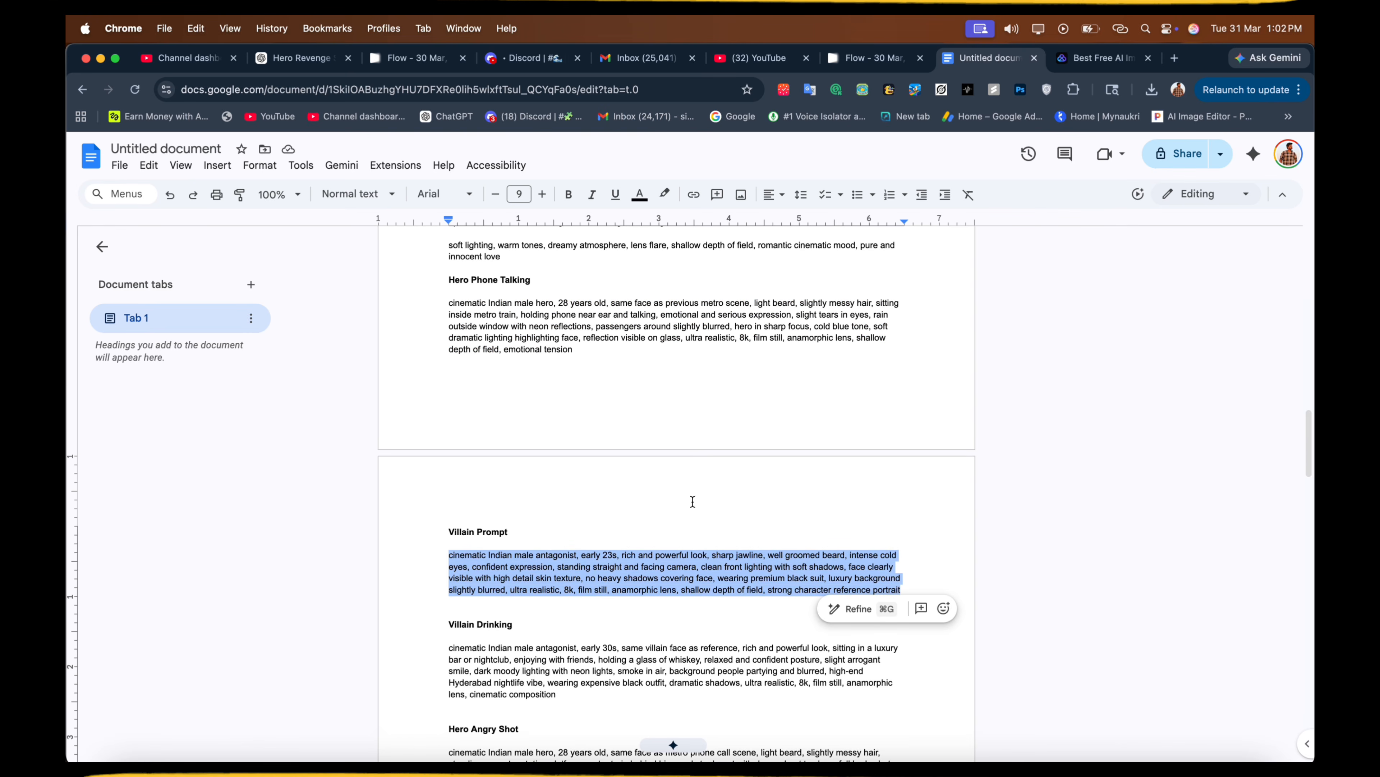
click(1072, 65)
scroll(632, 312, up, 5)
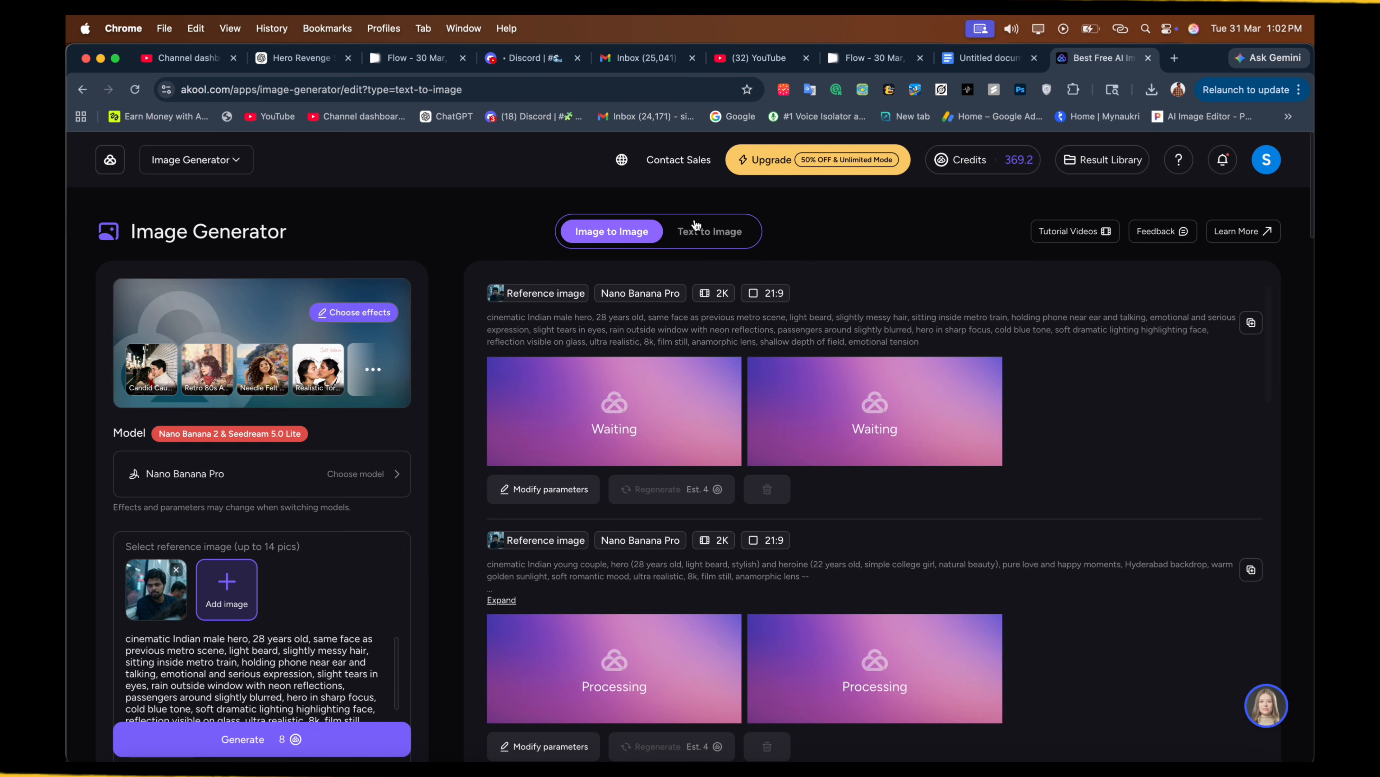
click(678, 244)
key(super+a)
key(BackSpace)
key(super+v)
Choose the Nano Banana pro model, set the aspect ratio and resolution, and generate the villain images.
click(326, 473)
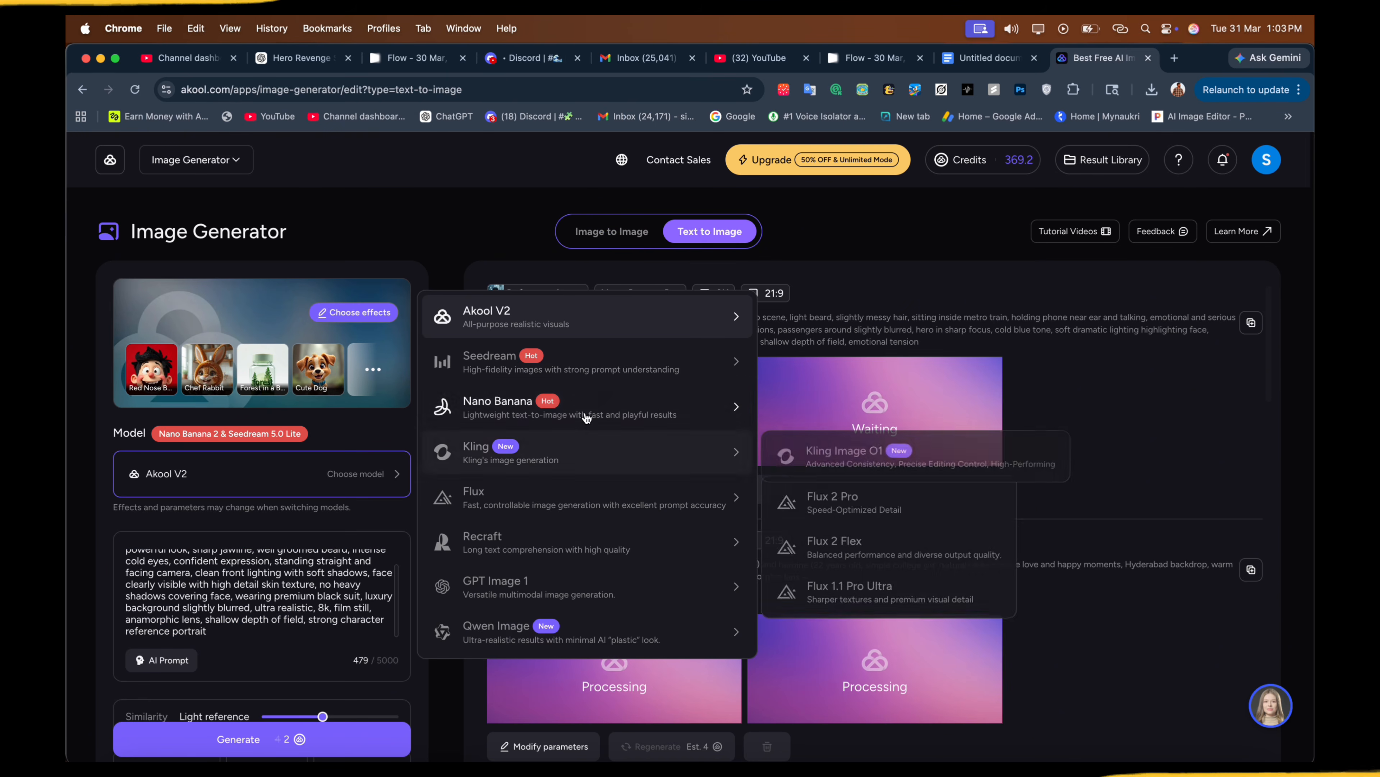
mouse_move(587, 404)
click(852, 456)
scroll(597, 489, down, 5)
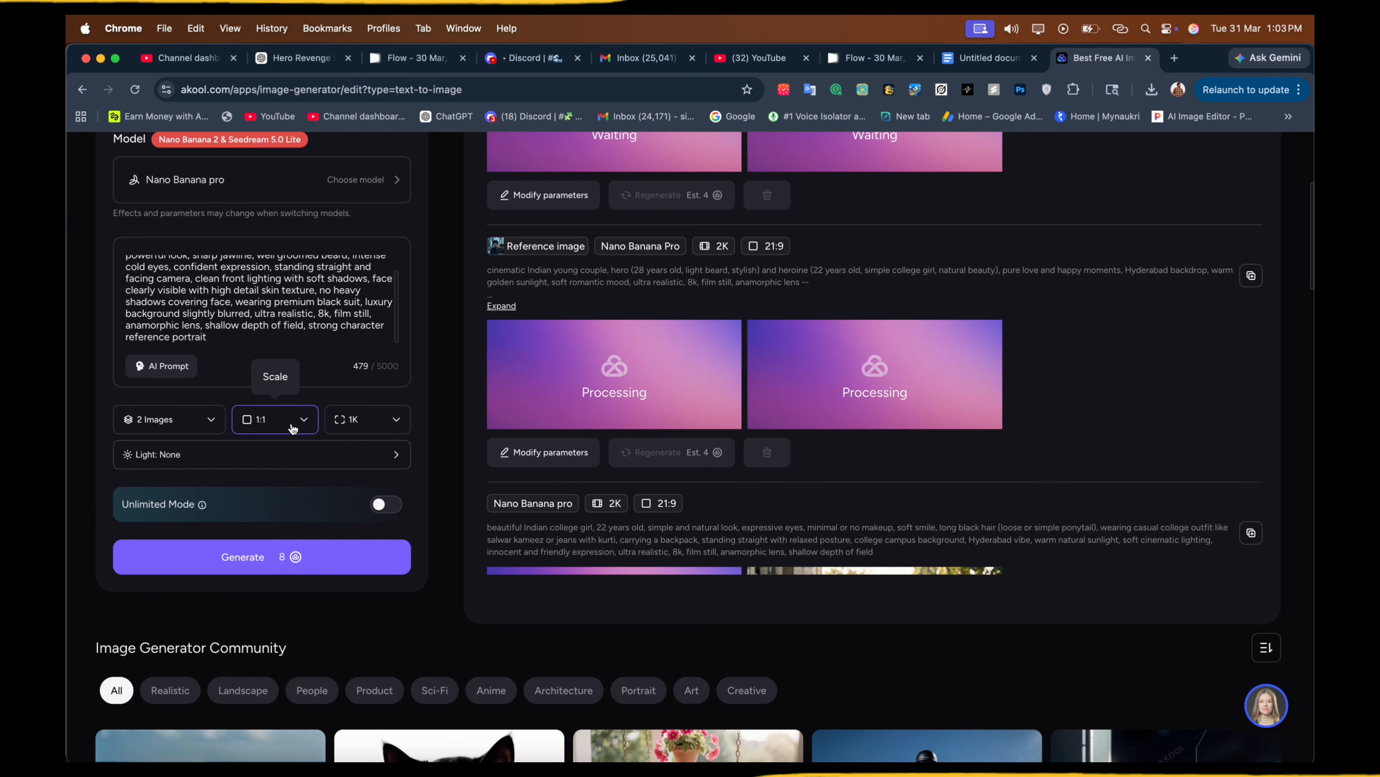
click(274, 419)
click(274, 613)
click(375, 420)
click(385, 490)
click(234, 557)
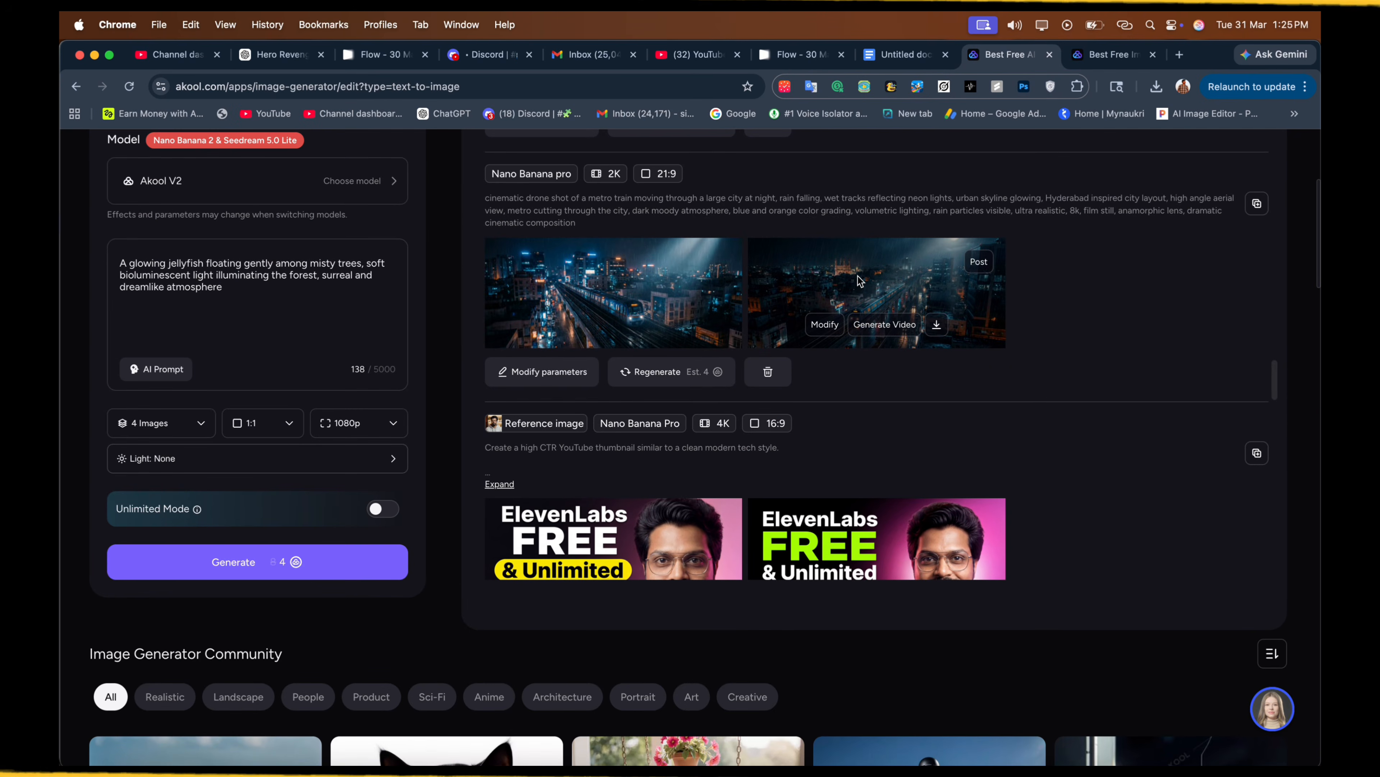
Send the night metro drone shot image to Image to Video and enter the prompt "Create good shot".
click(860, 280)
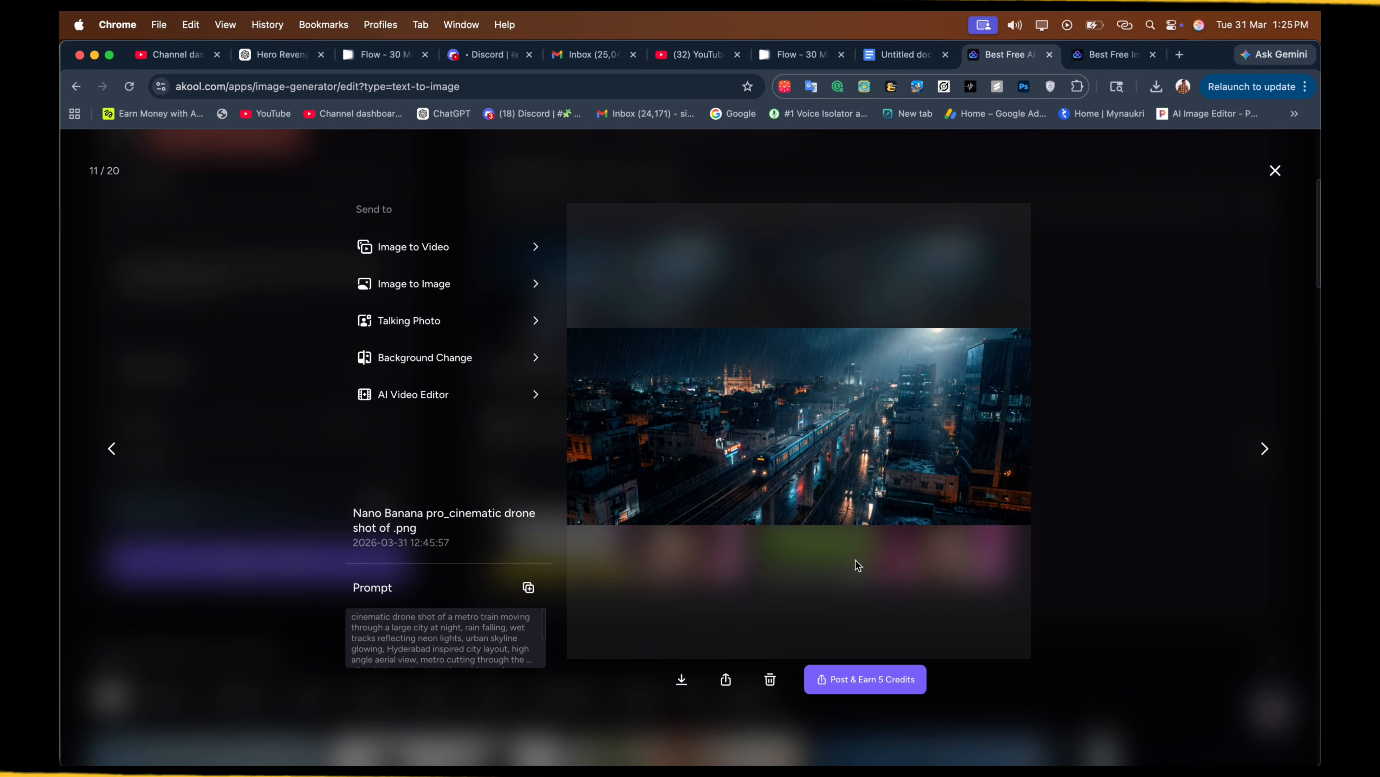
click(466, 253)
text(Create good shot)
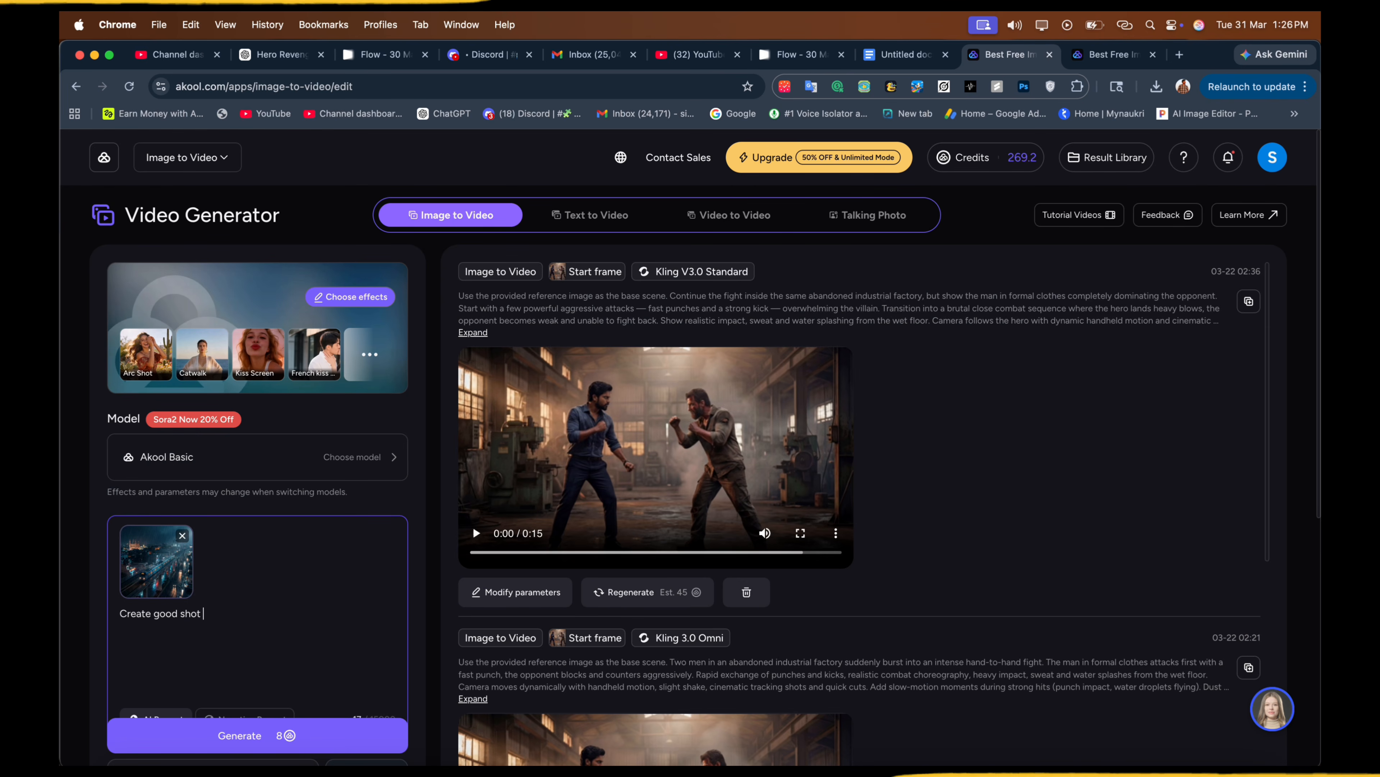
Compare the available video models and choose Wan 2.6 for the metro drone shot.
scroll(287, 487, down, 2)
click(259, 398)
mouse_move(550, 416)
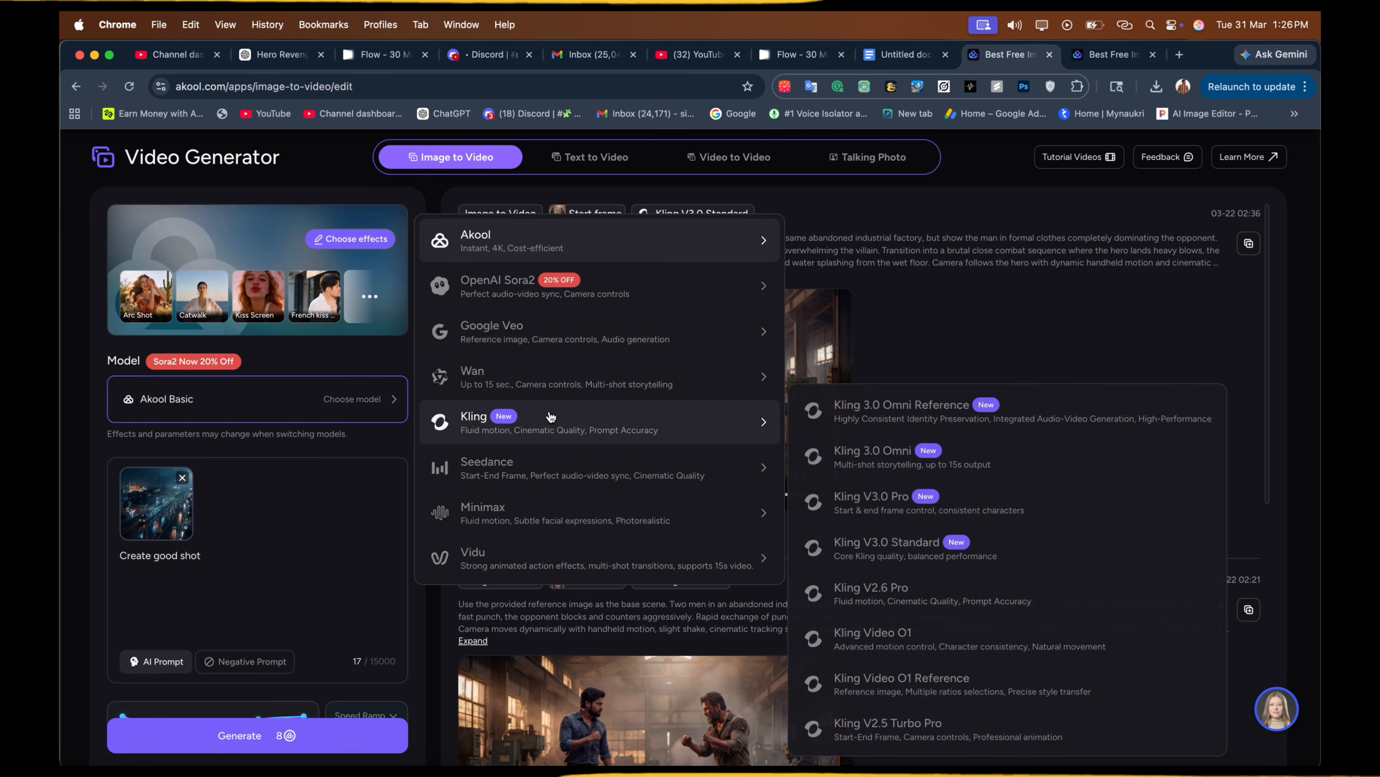
mouse_move(766, 241)
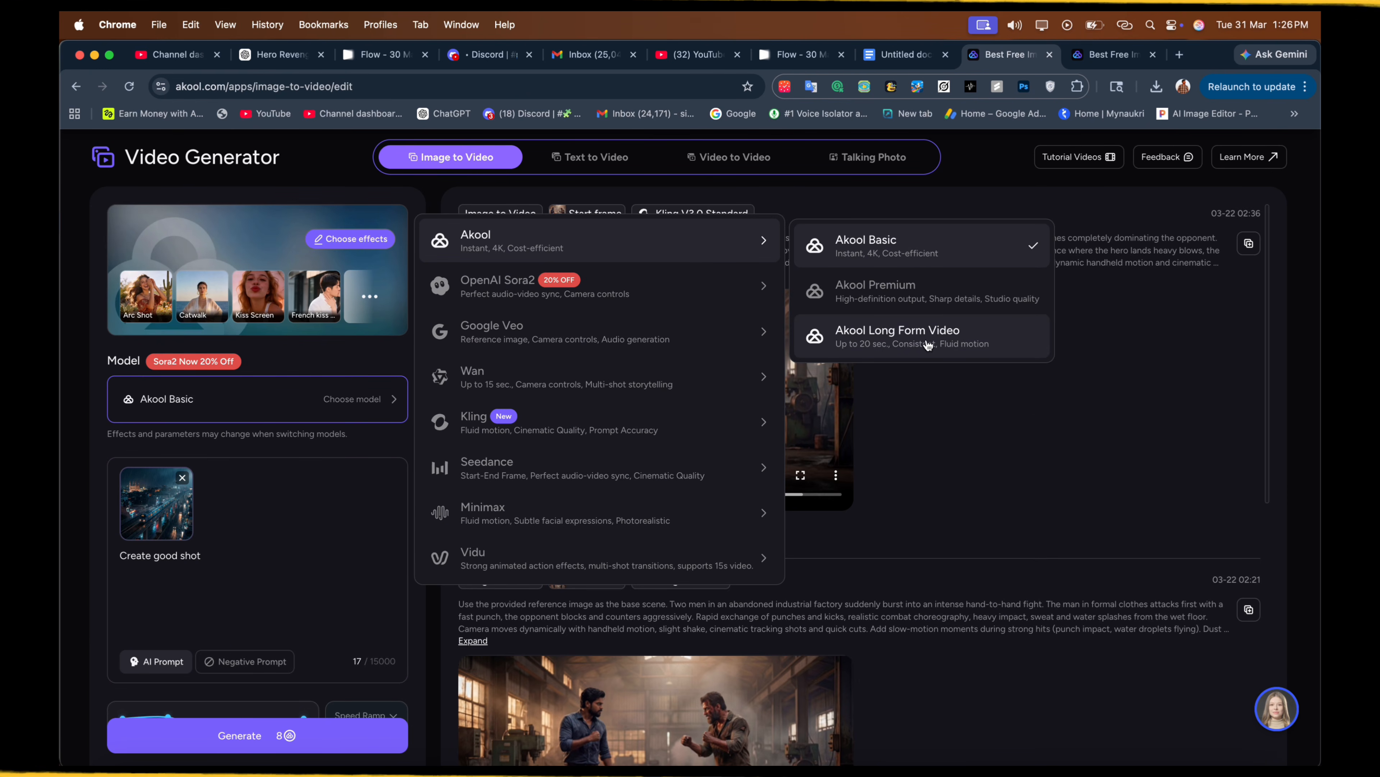
mouse_move(631, 289)
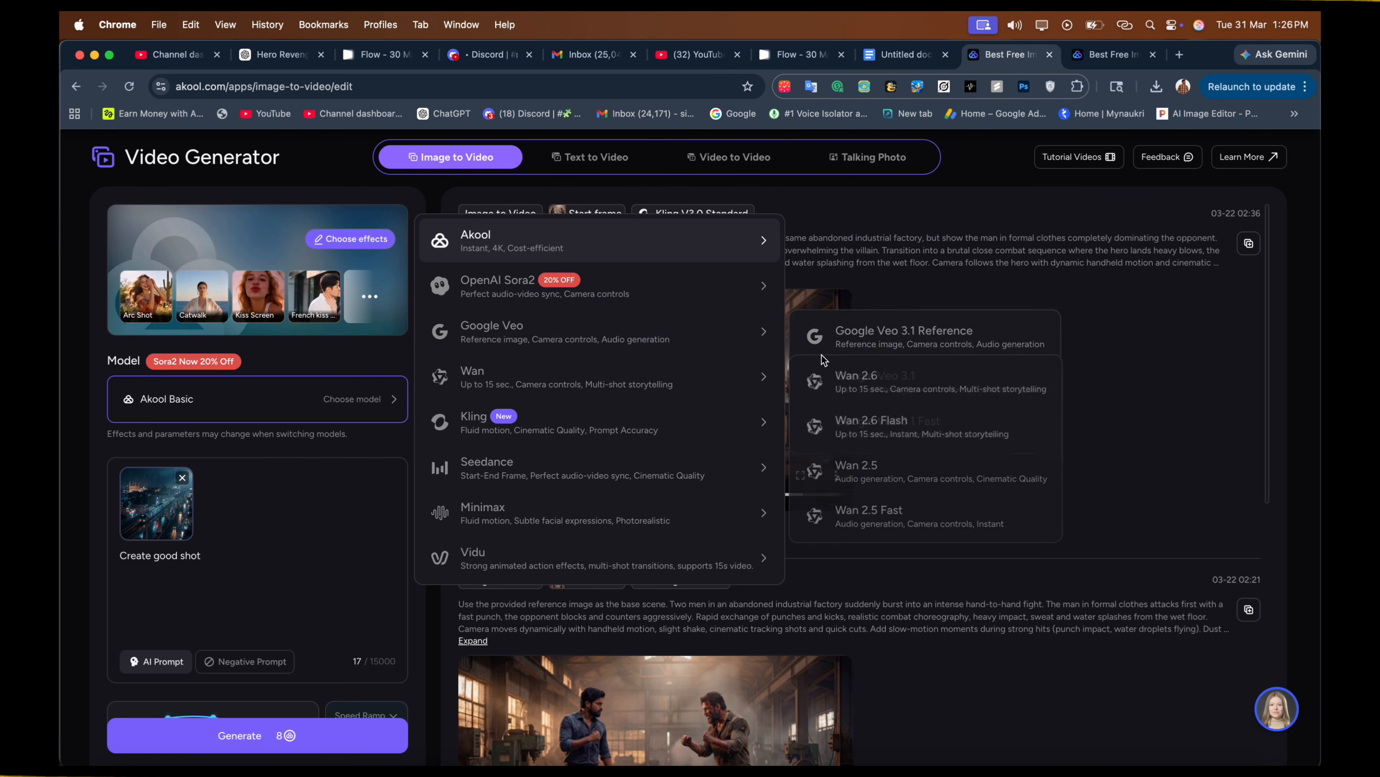
mouse_move(666, 342)
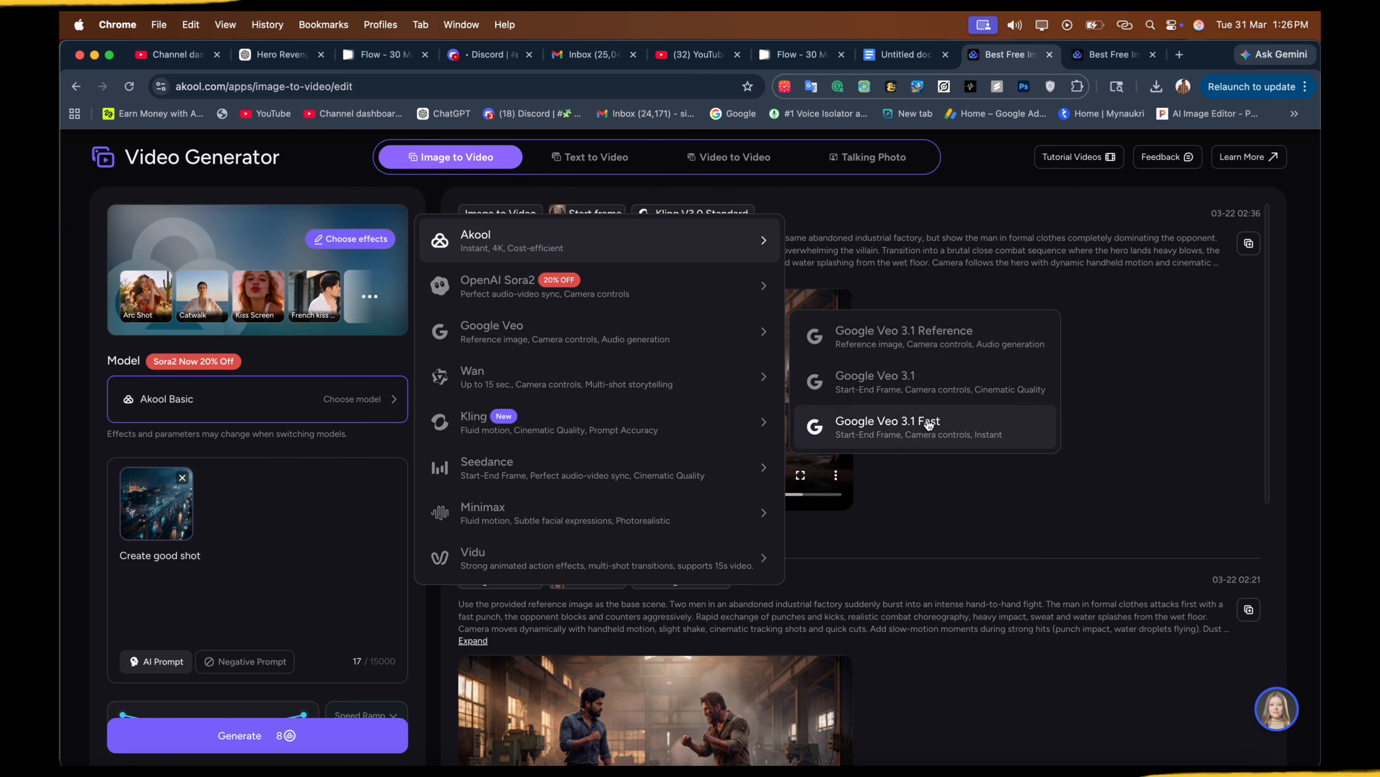
mouse_move(613, 384)
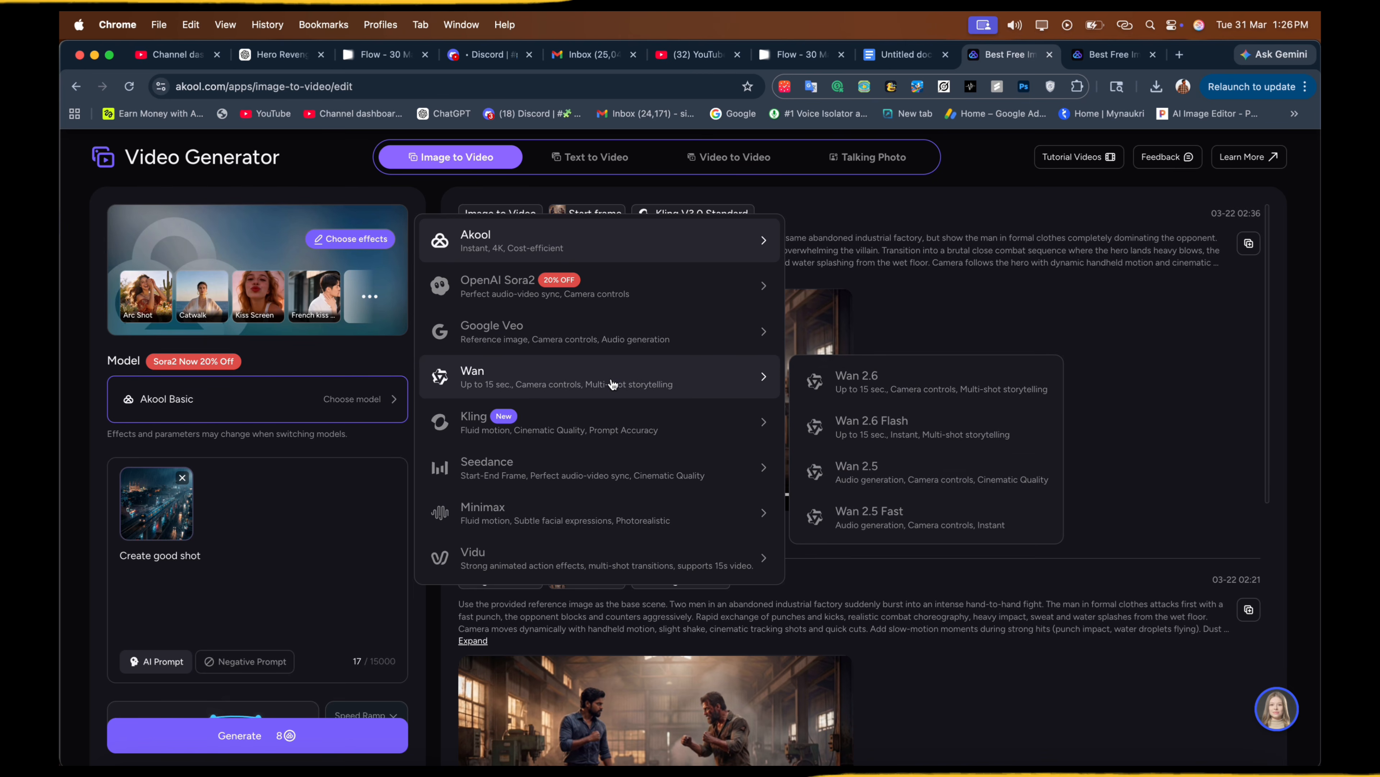
mouse_move(646, 430)
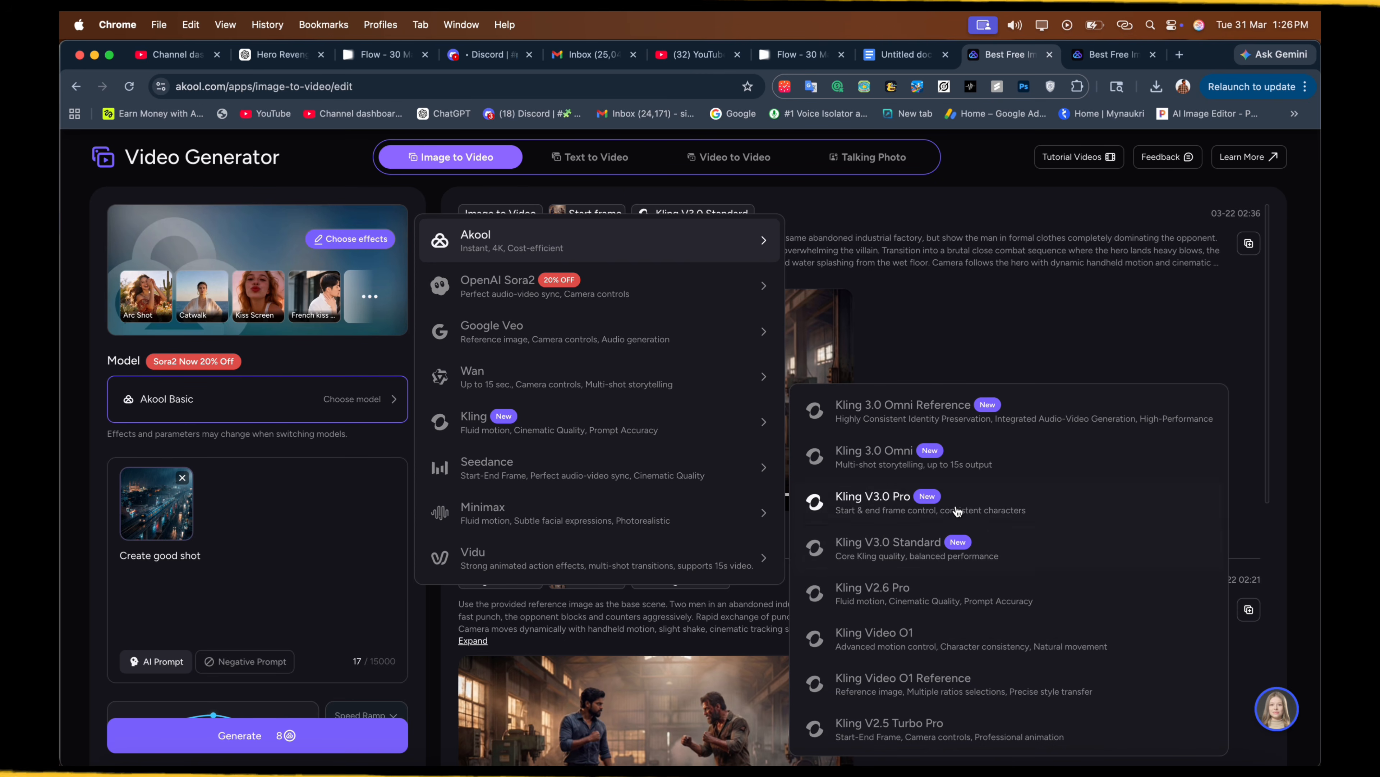
mouse_move(592, 469)
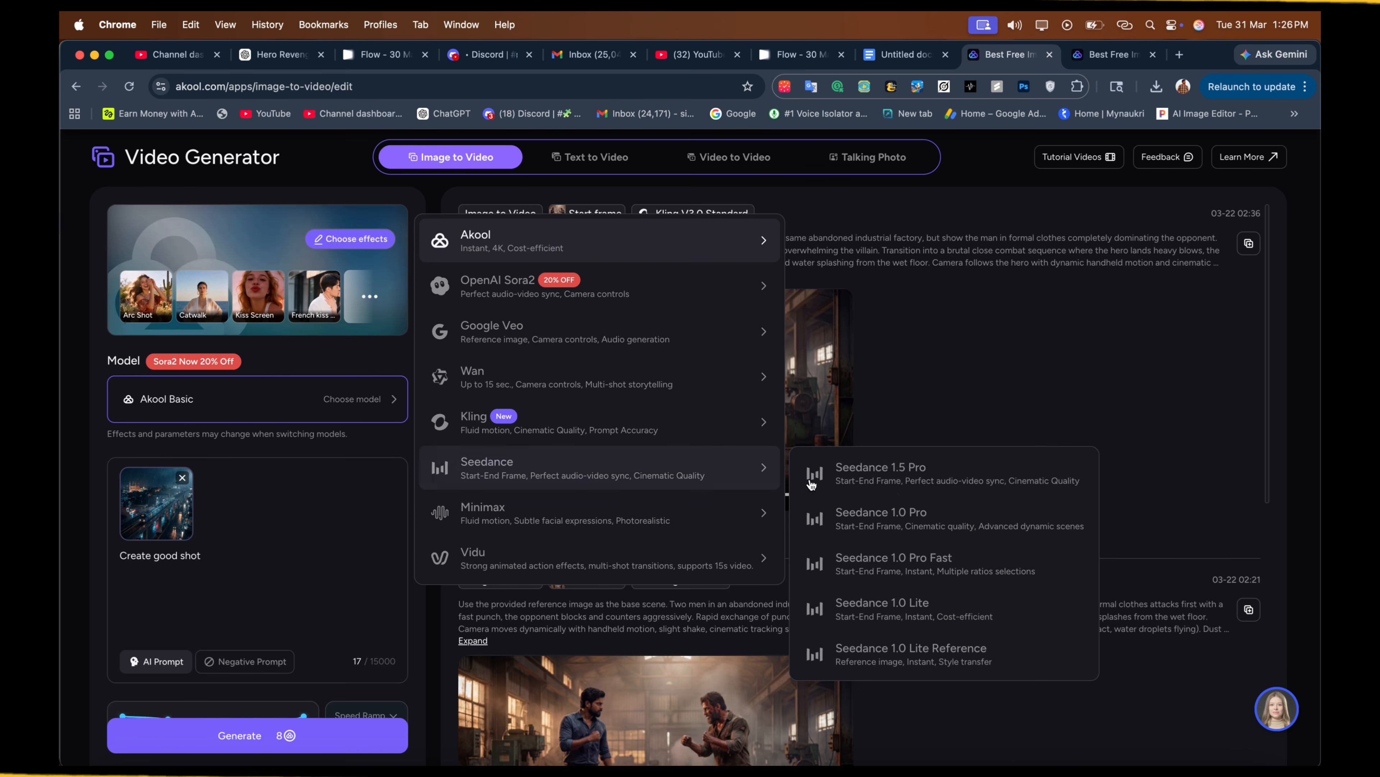
mouse_move(602, 431)
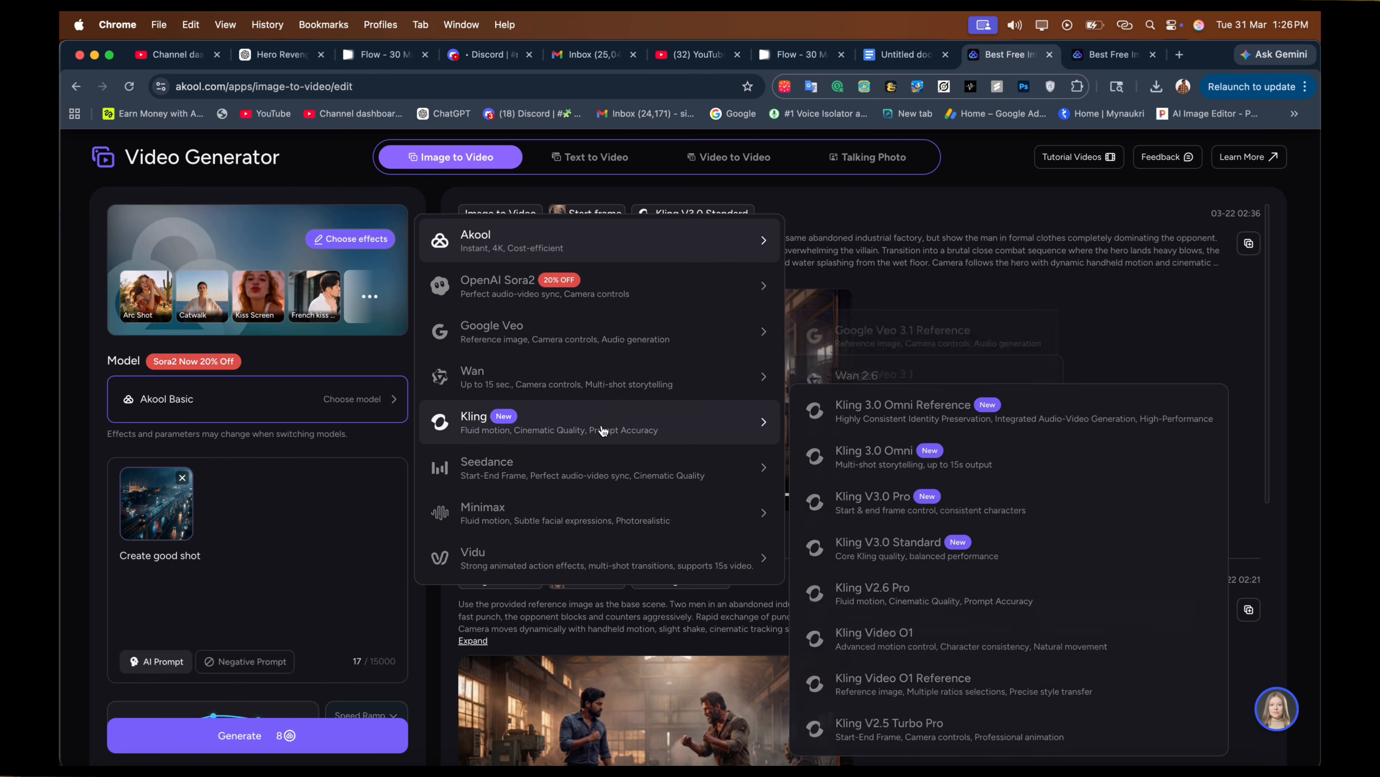
click(903, 377)
Turn on Multishot, set the duration to 10s and the resolution to 1080p, and generate the metro video.
scroll(292, 545, down, 3)
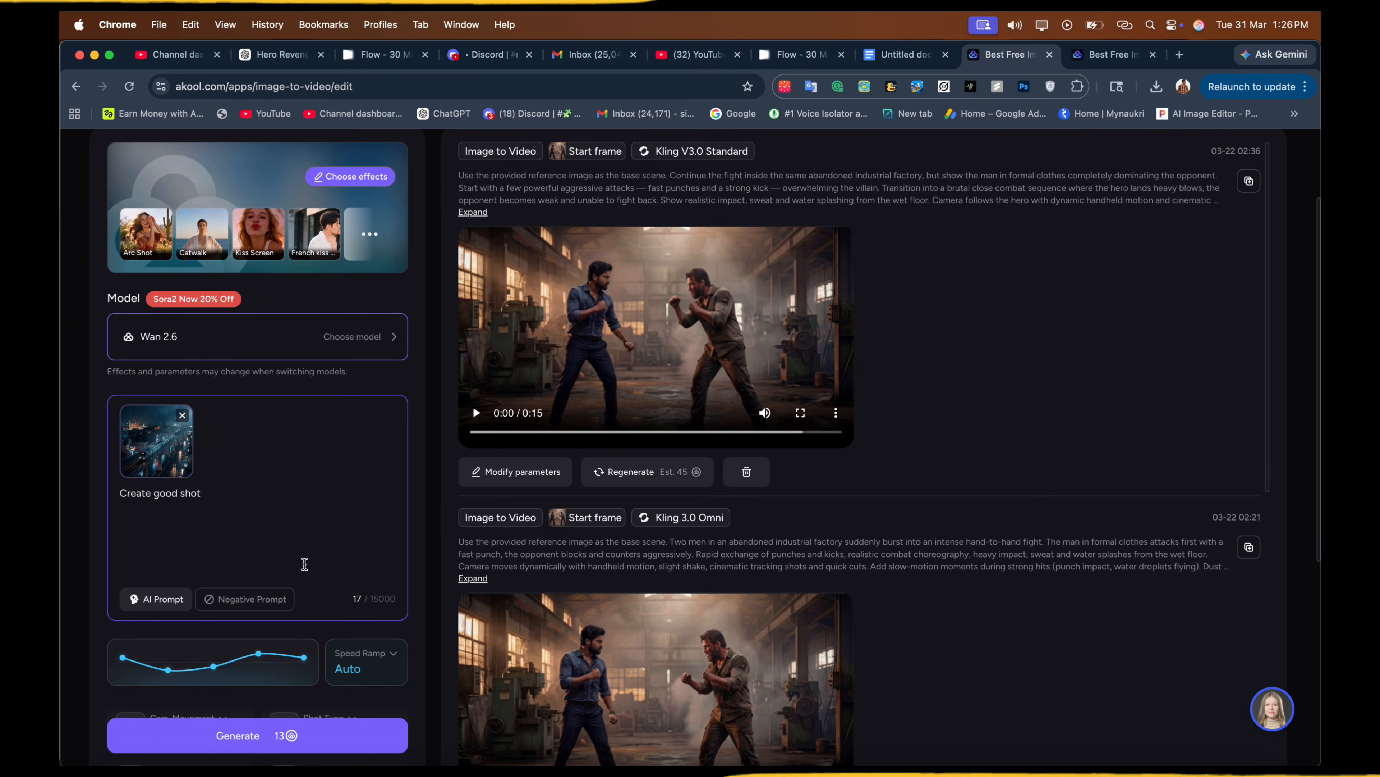
scroll(256, 414, down, 3)
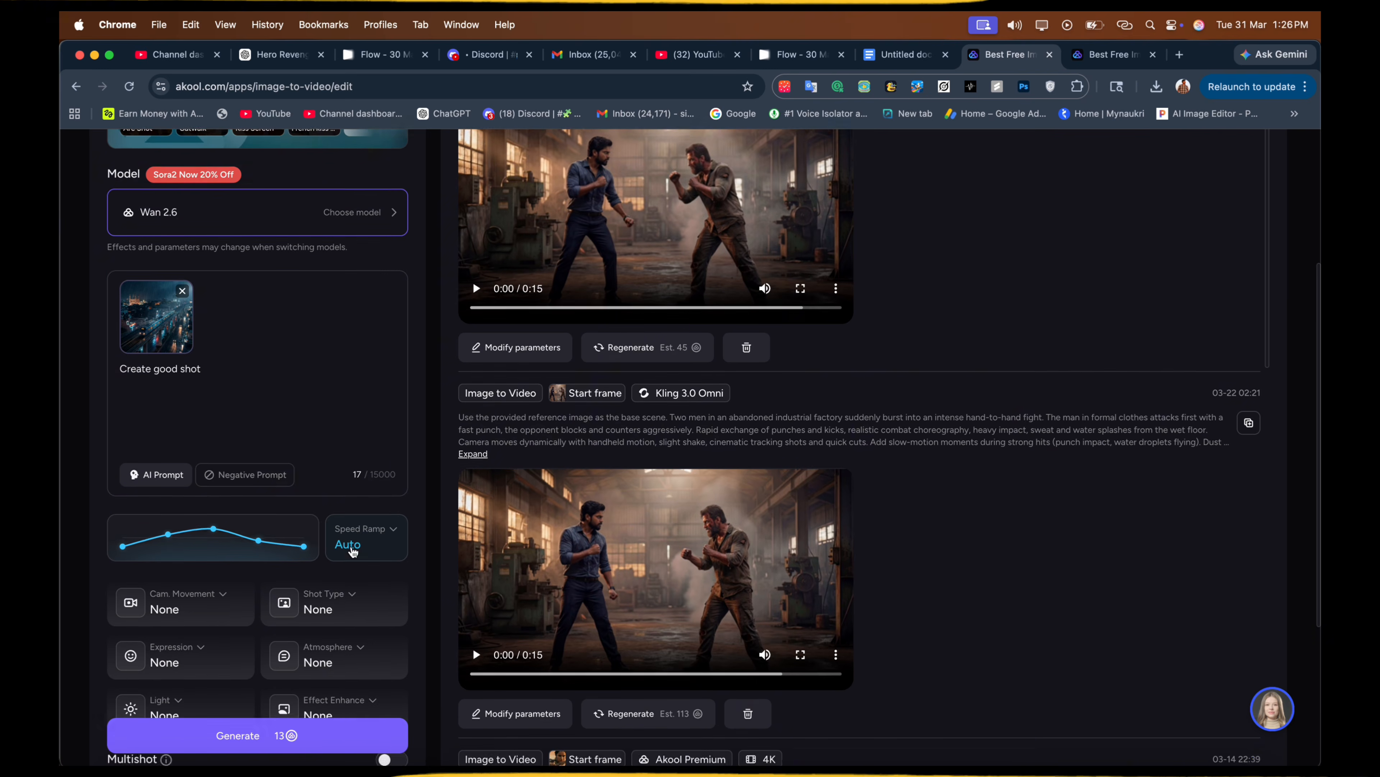
scroll(330, 524, down, 2)
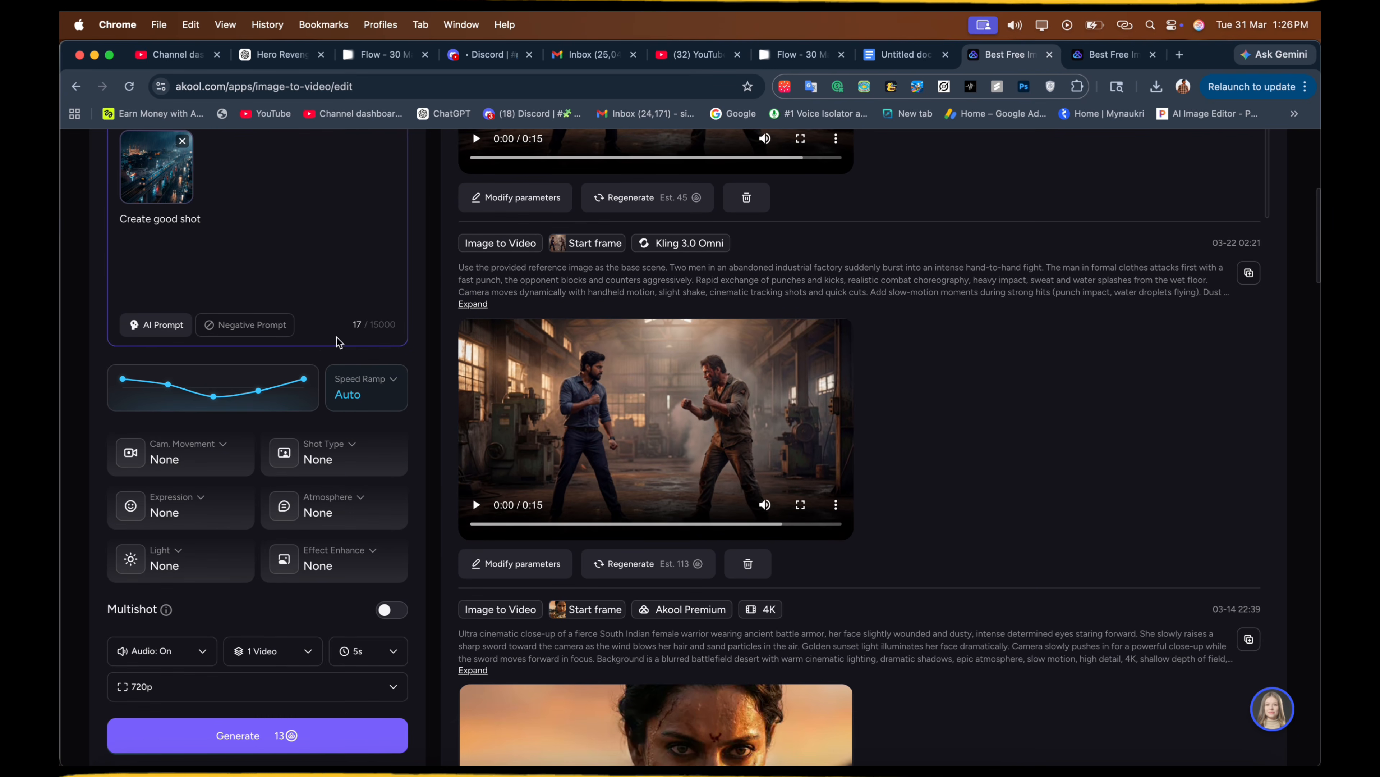
scroll(303, 413, up, 6)
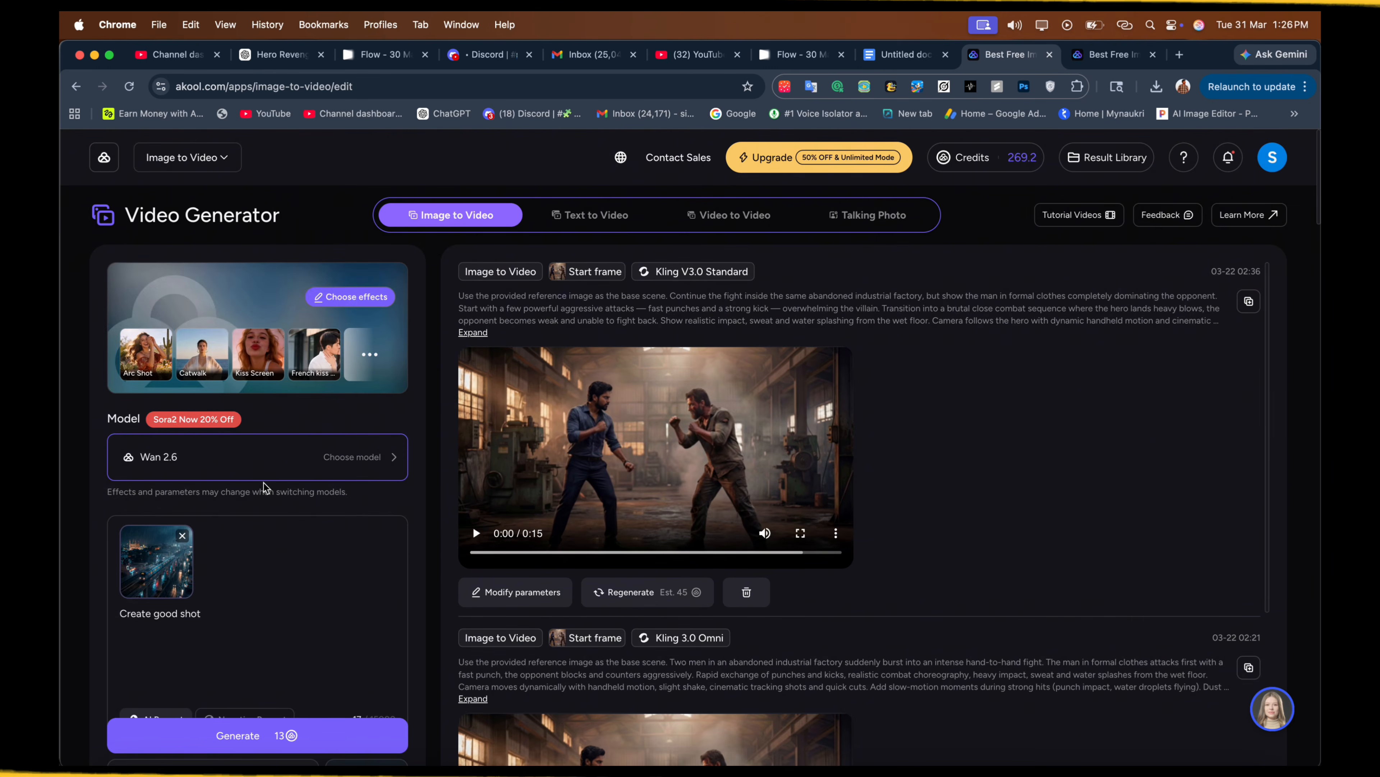
scroll(266, 484, down, 8)
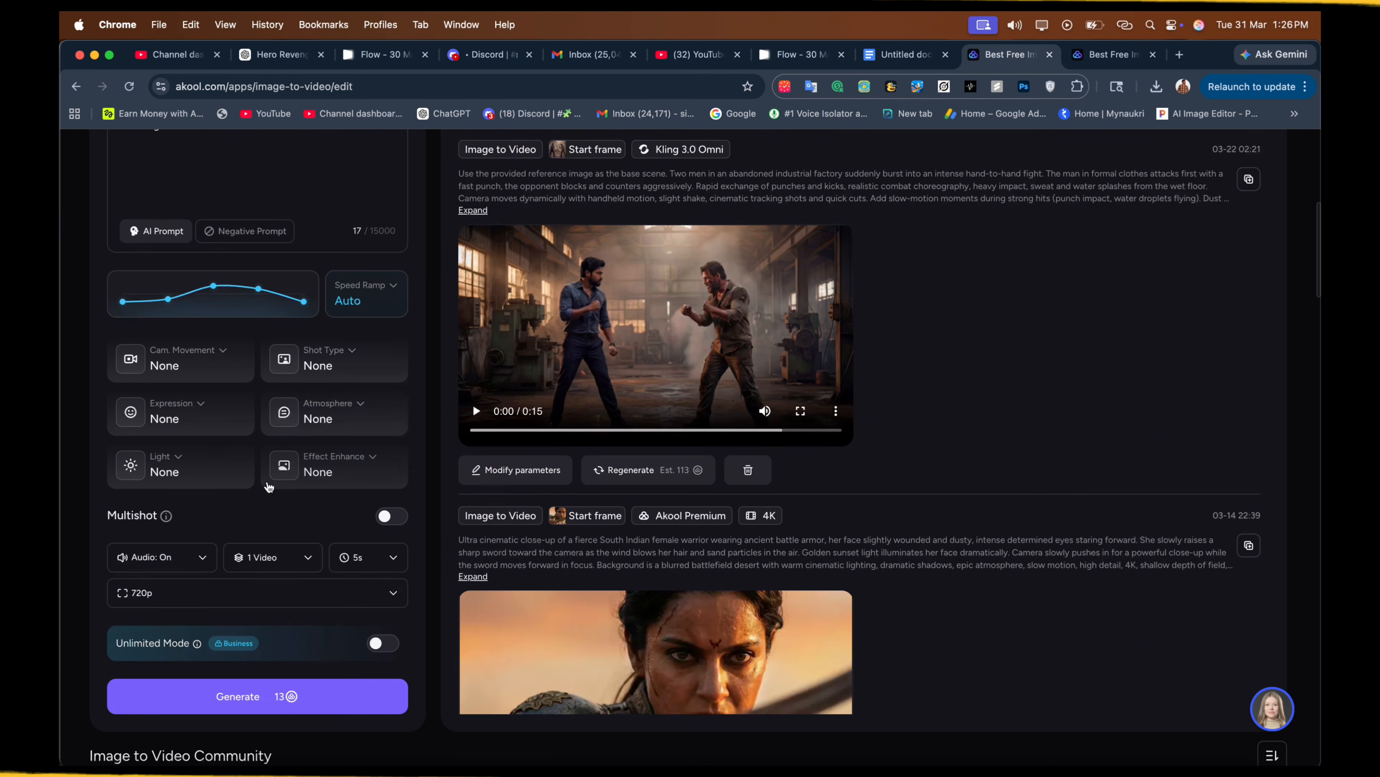
click(367, 557)
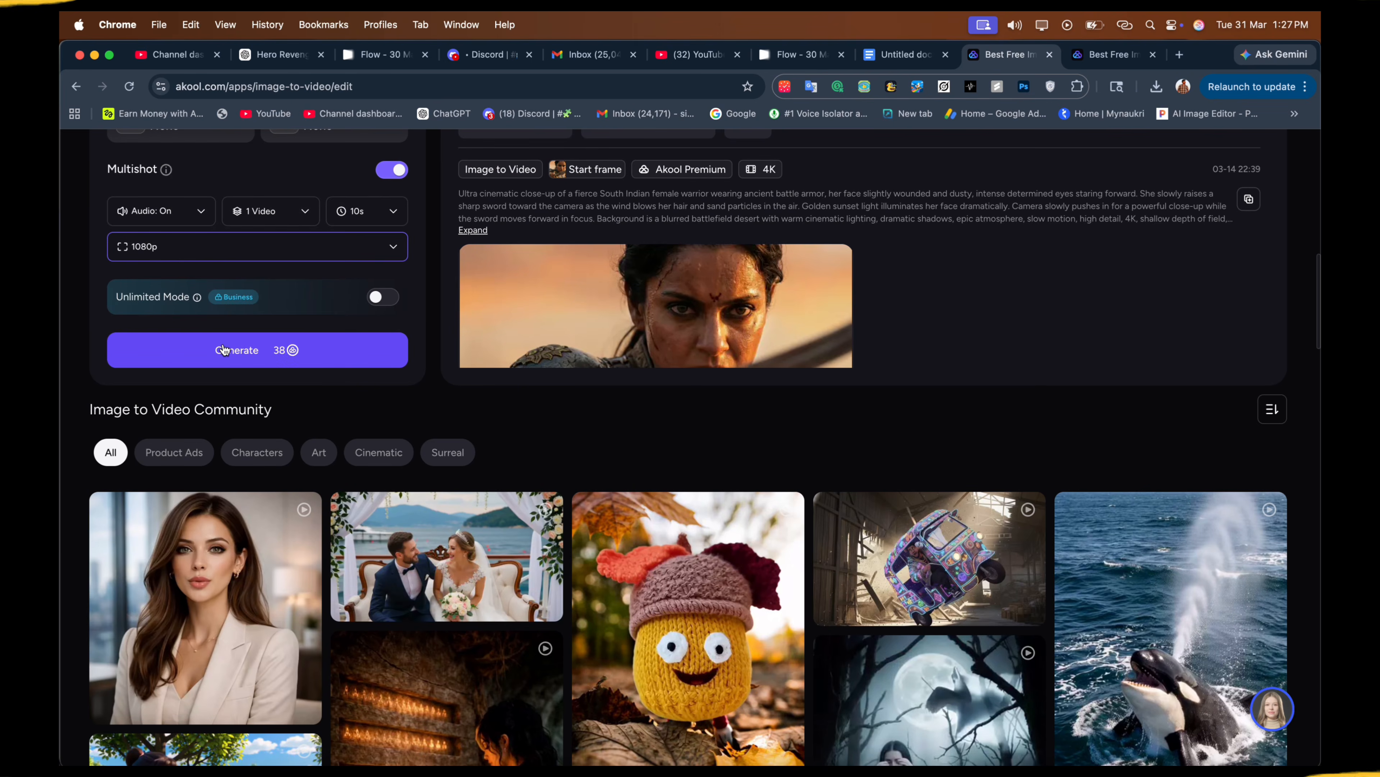
click(224, 351)
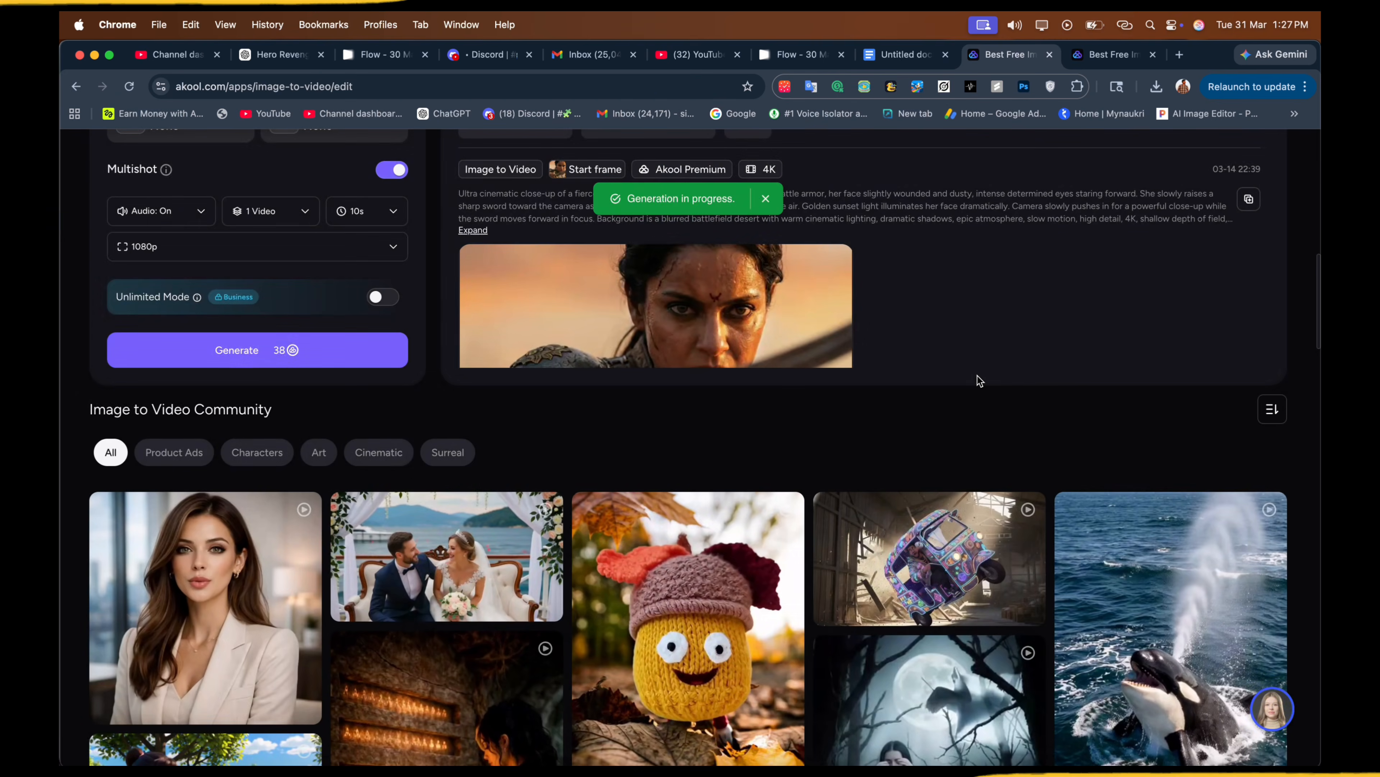
Send the hero's metro image to Image to Video with the prompt "create good shot he was sad and thinking" and choose Wan 2.6.
scroll(978, 380, up, 5)
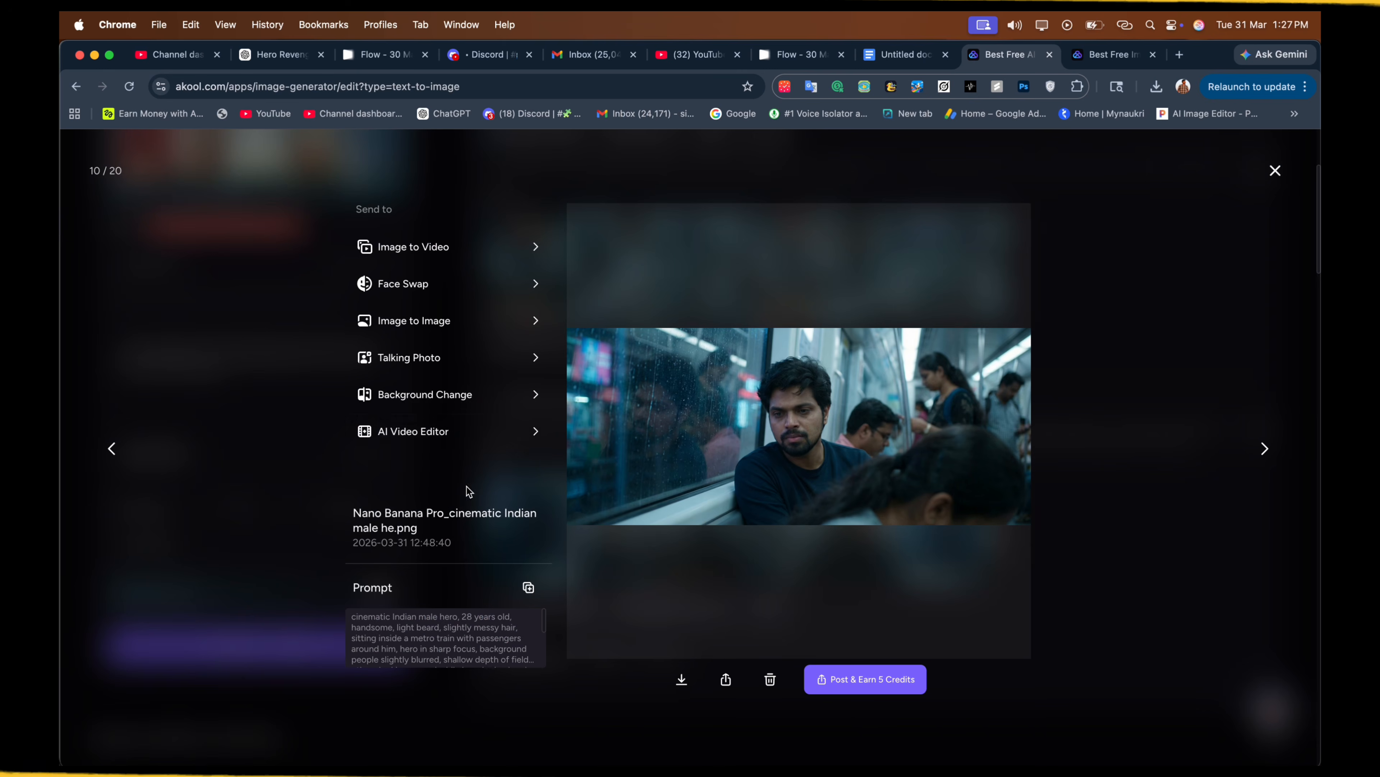
click(446, 260)
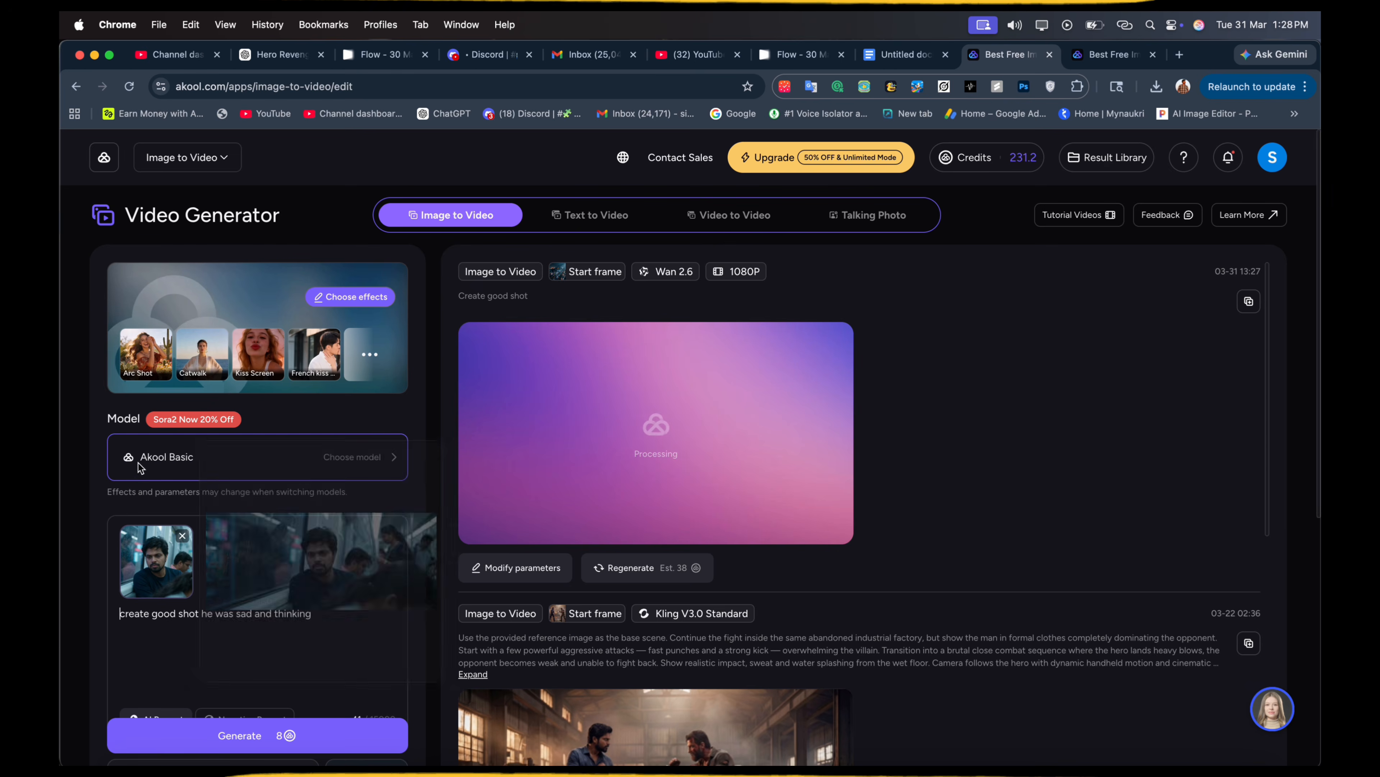
click(163, 458)
mouse_move(557, 472)
mouse_move(598, 435)
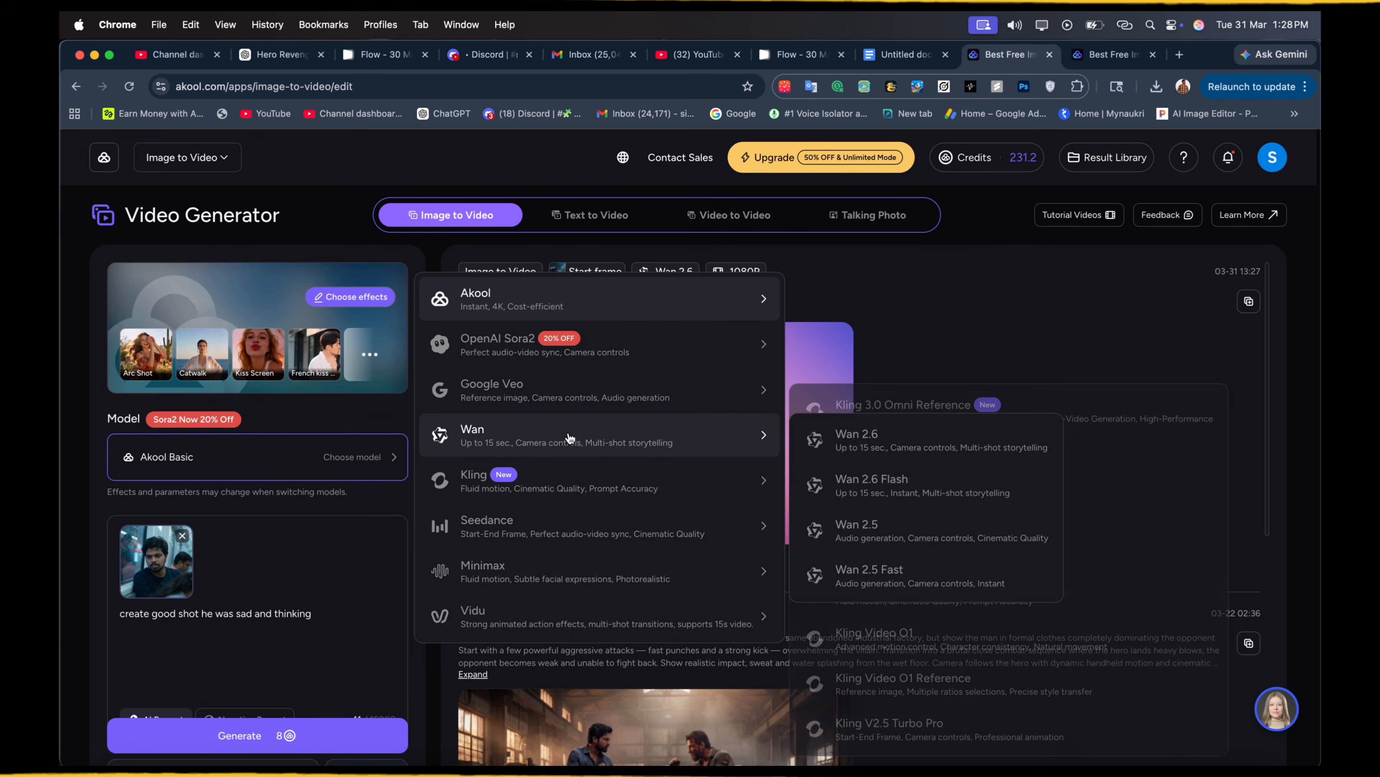
click(881, 449)
Set the duration to 10s and the resolution to 1080p, and generate the video of the sad hero in the metro.
scroll(473, 687, down, 8)
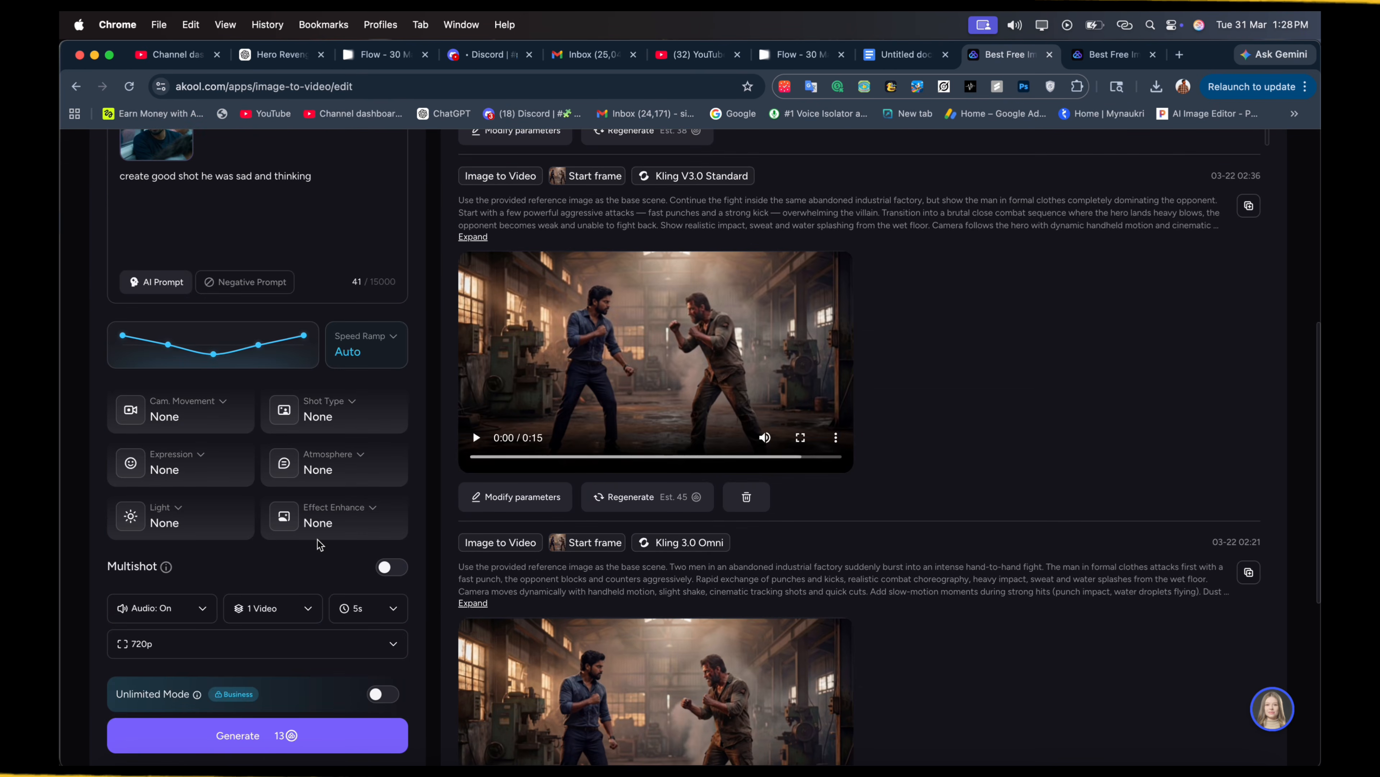
click(352, 607)
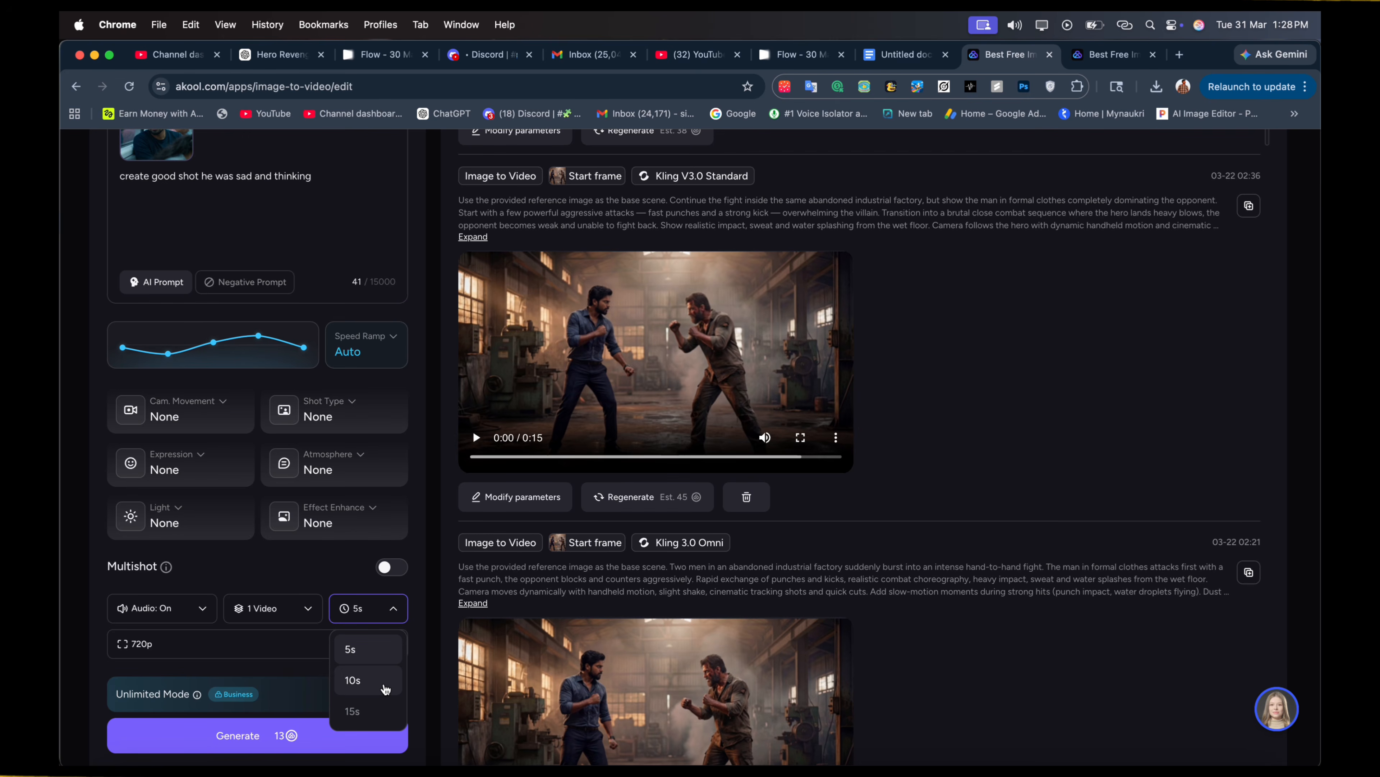
click(380, 686)
scroll(261, 576, down, 1)
click(234, 603)
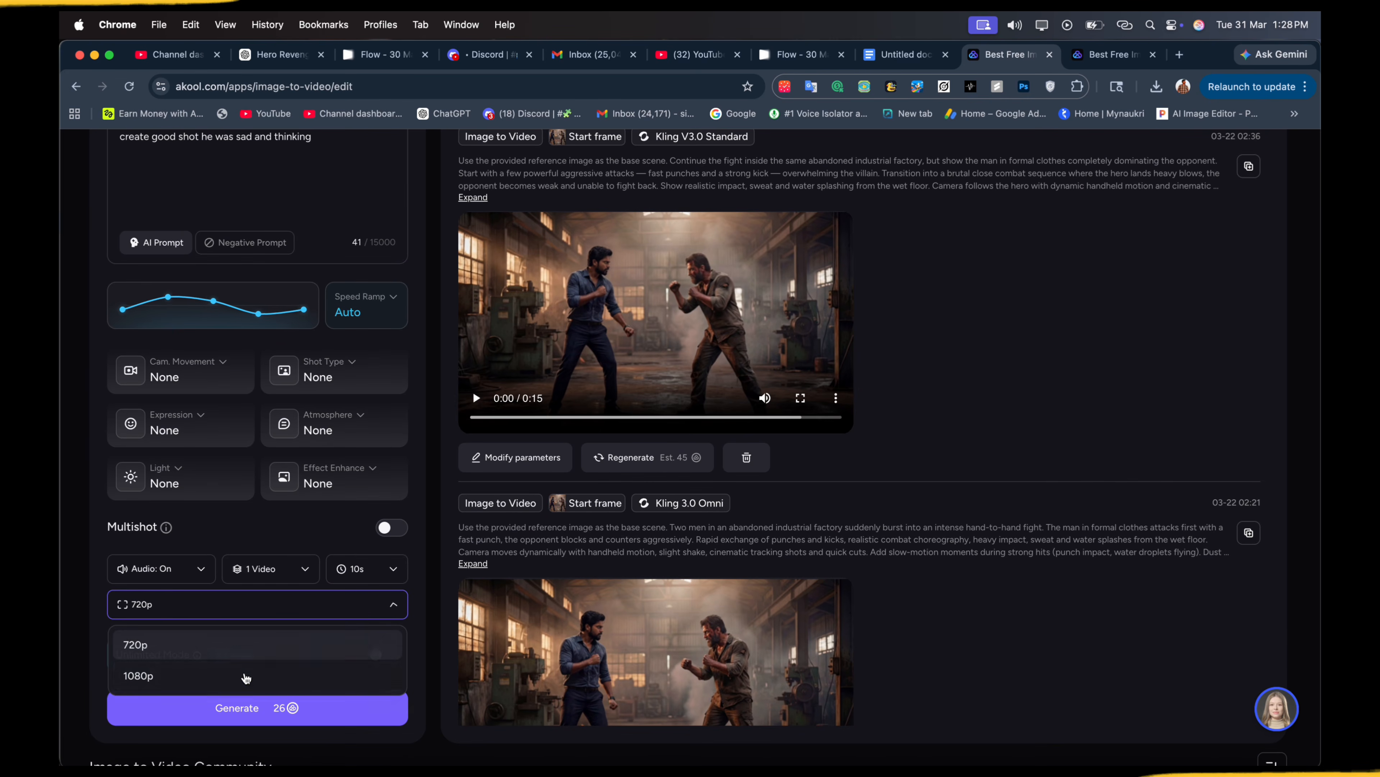
click(220, 687)
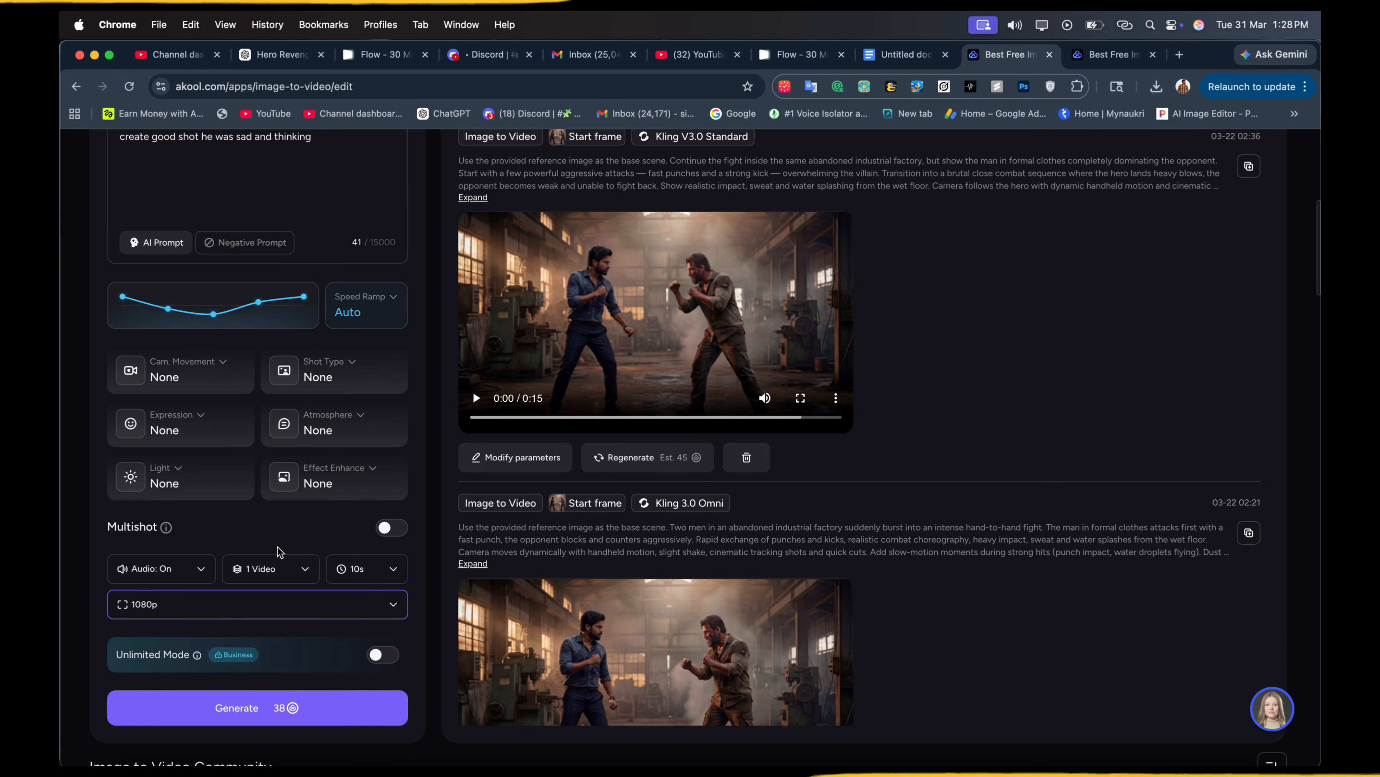
scroll(238, 502, down, 1)
click(304, 670)
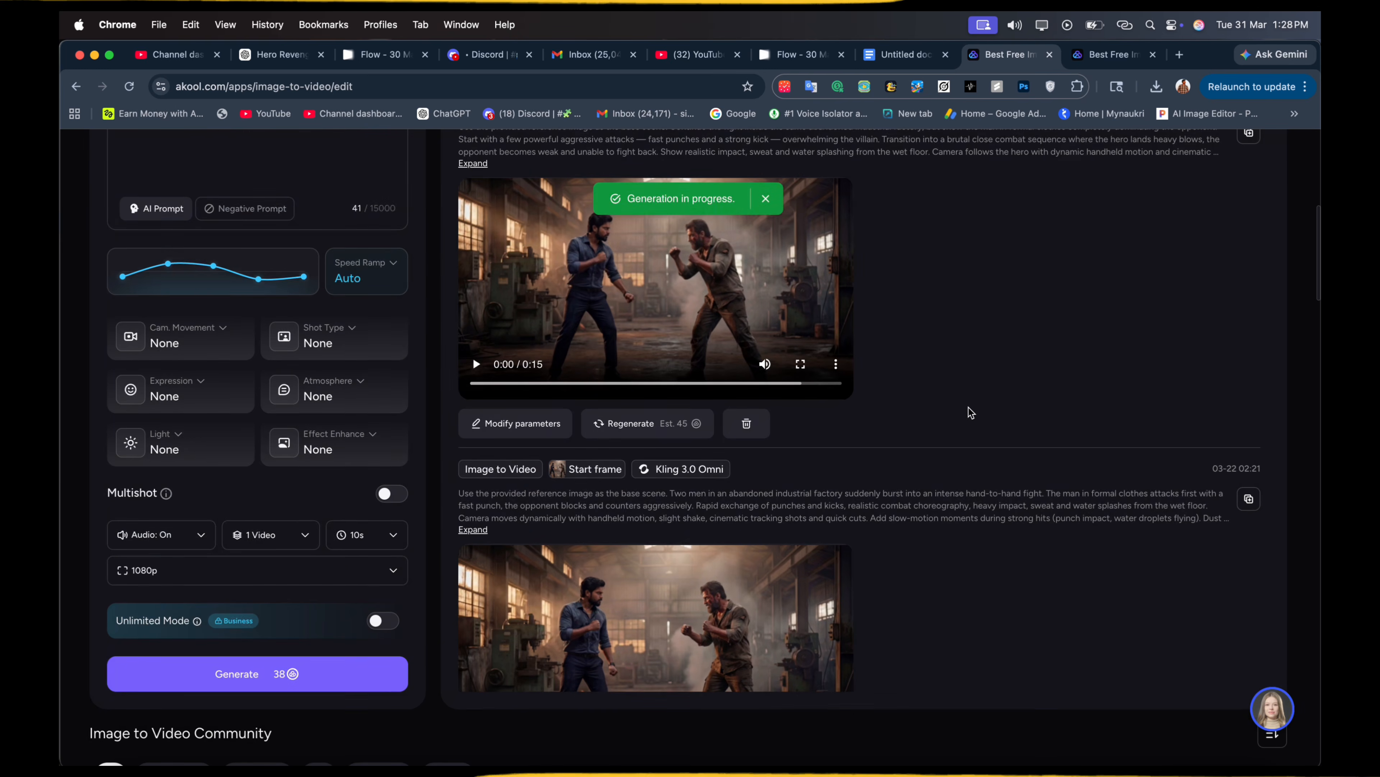
scroll(978, 415, up, 10)
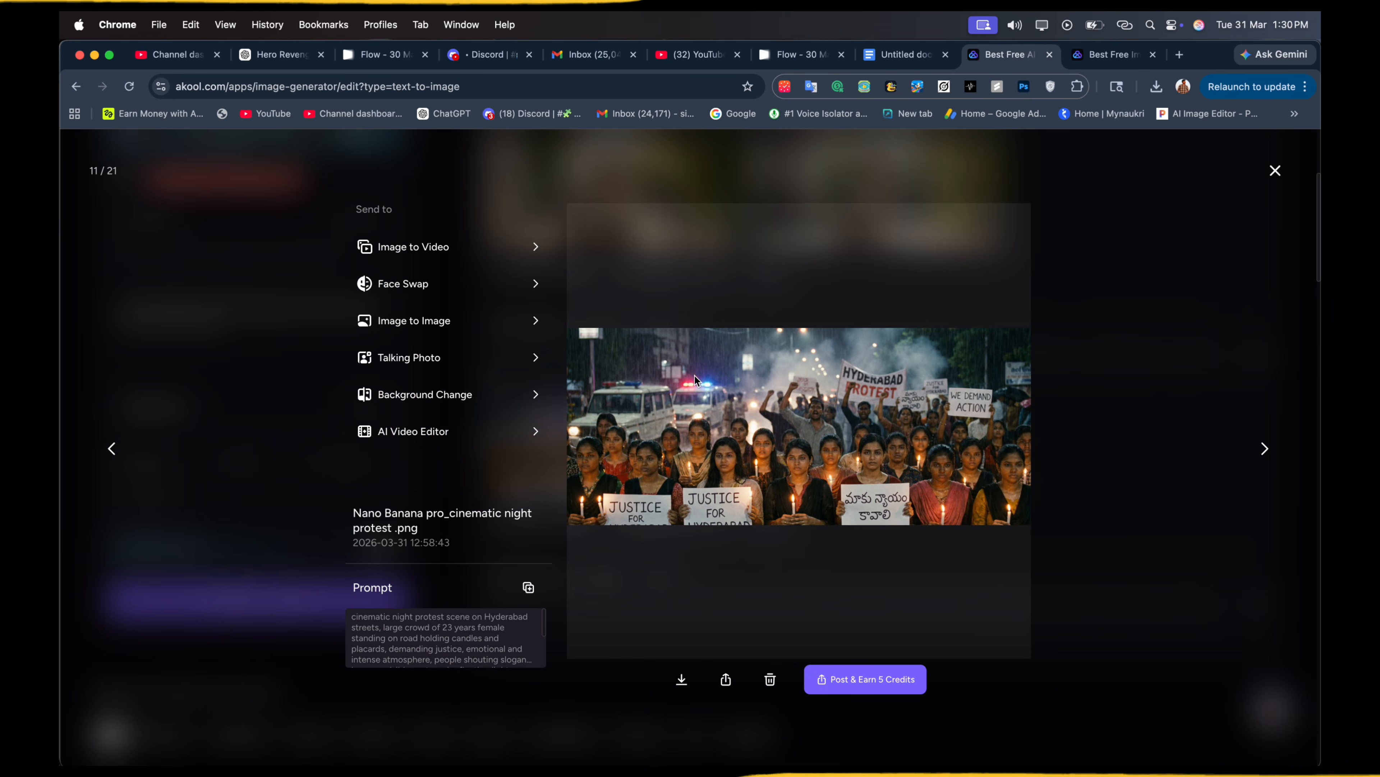
Send the candlelight protest image to Image to Video and enter the prompt "Create good shot they are demanding thier rights".
click(459, 249)
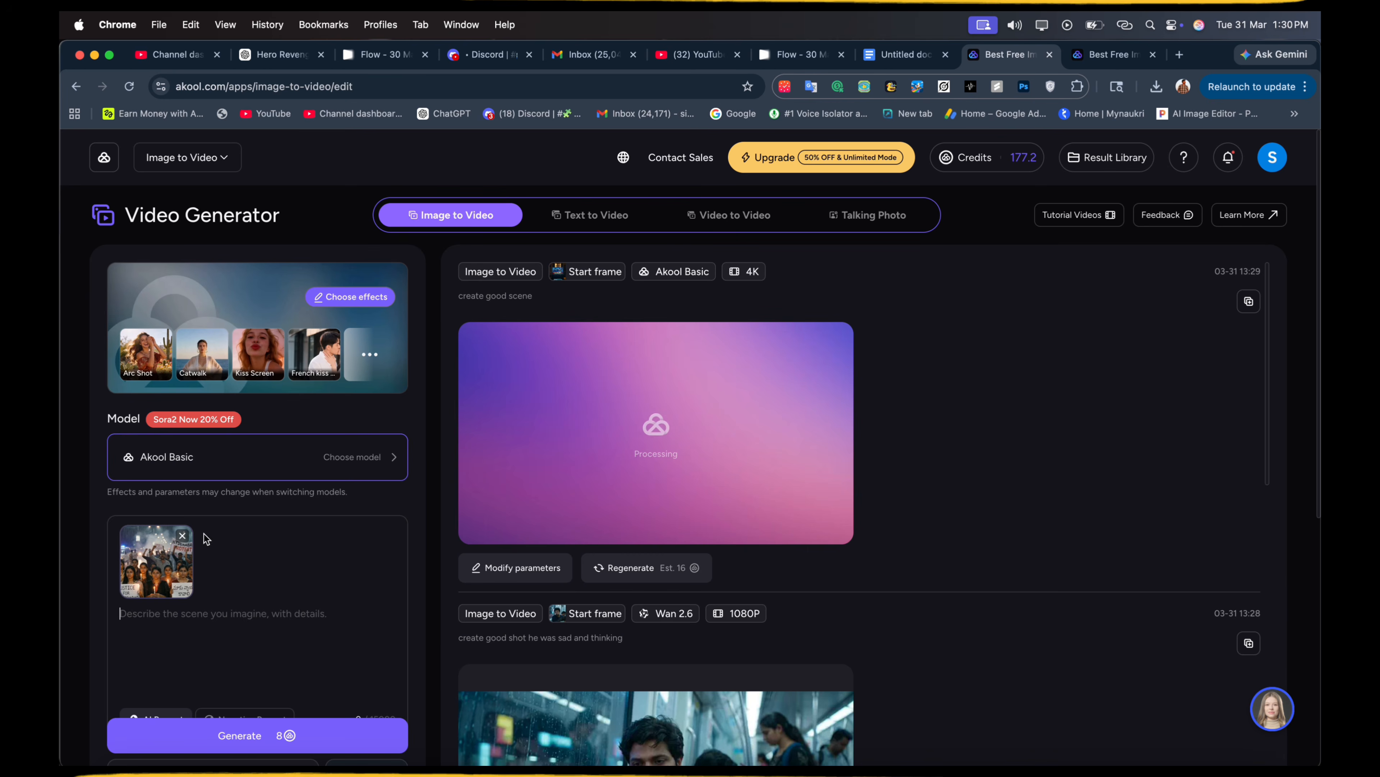
click(223, 613)
scroll(262, 515, down, 5)
text(Cr)
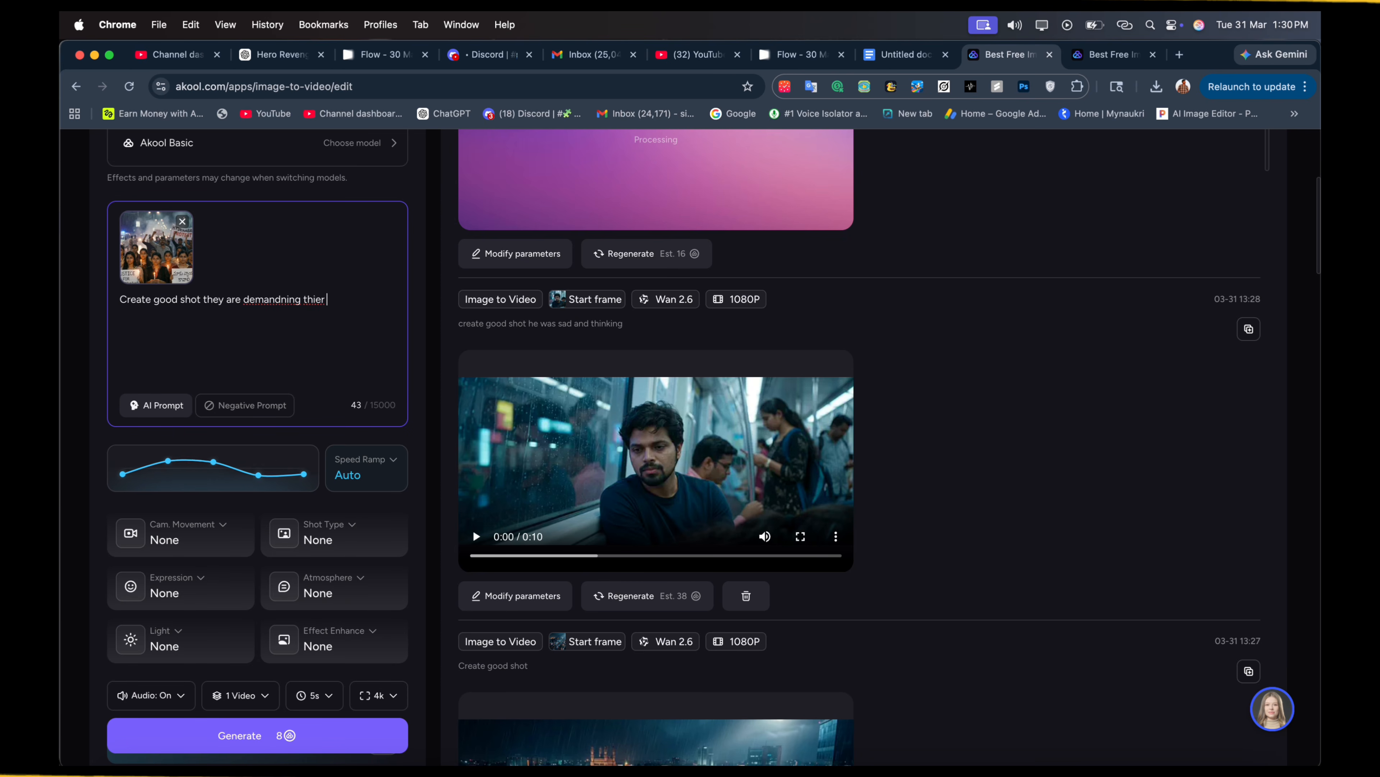
right_click(282, 299)
click(331, 303)
right_click(306, 299)
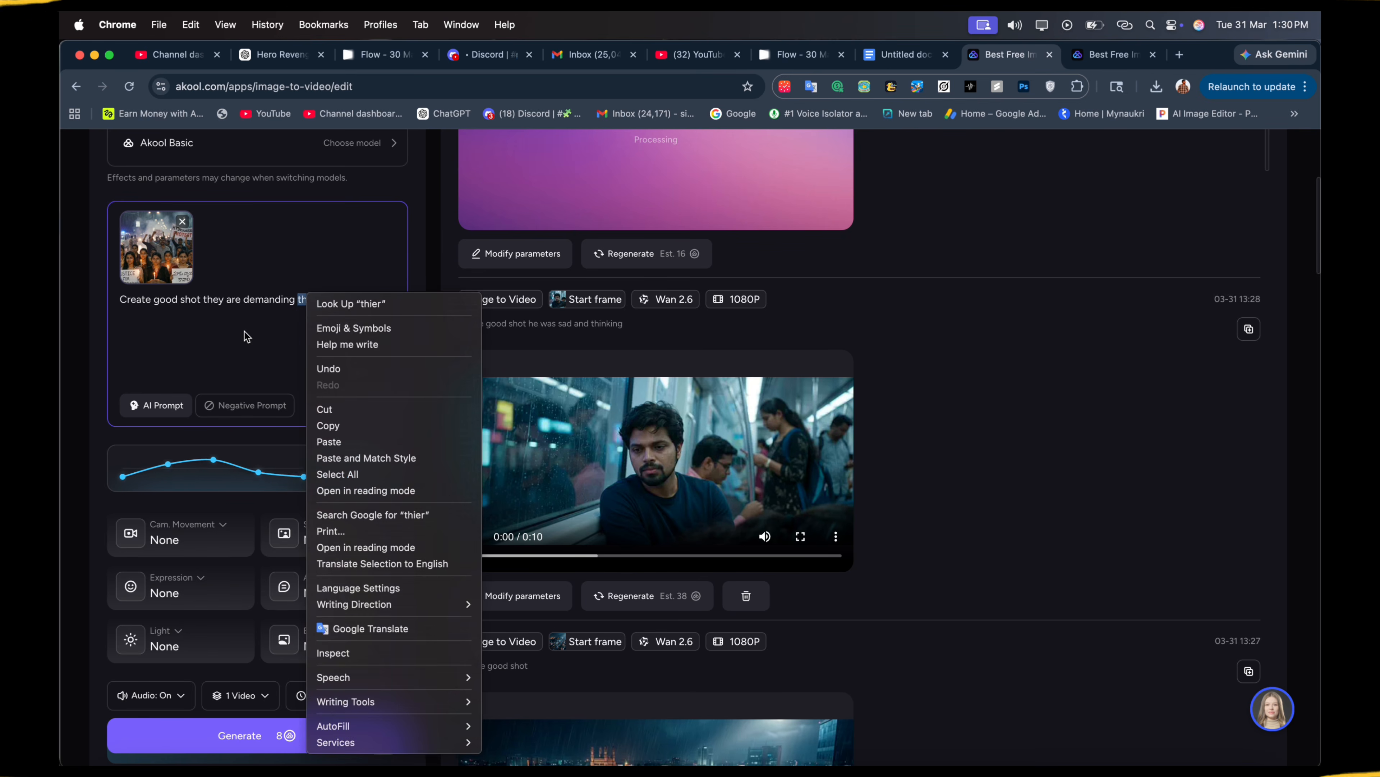
click(254, 328)
Set the protest video's duration to 10s and generate it.
scroll(261, 532, down, 1)
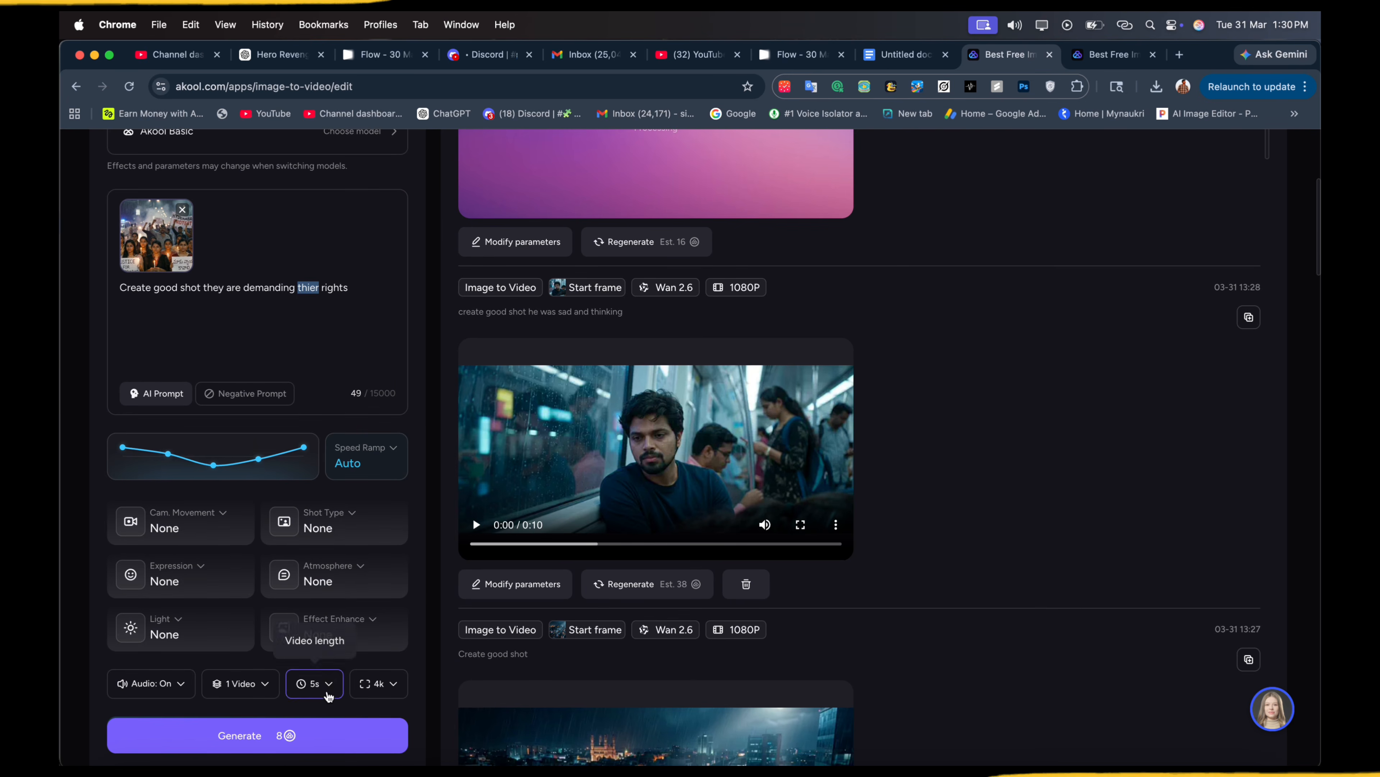
click(329, 690)
click(311, 736)
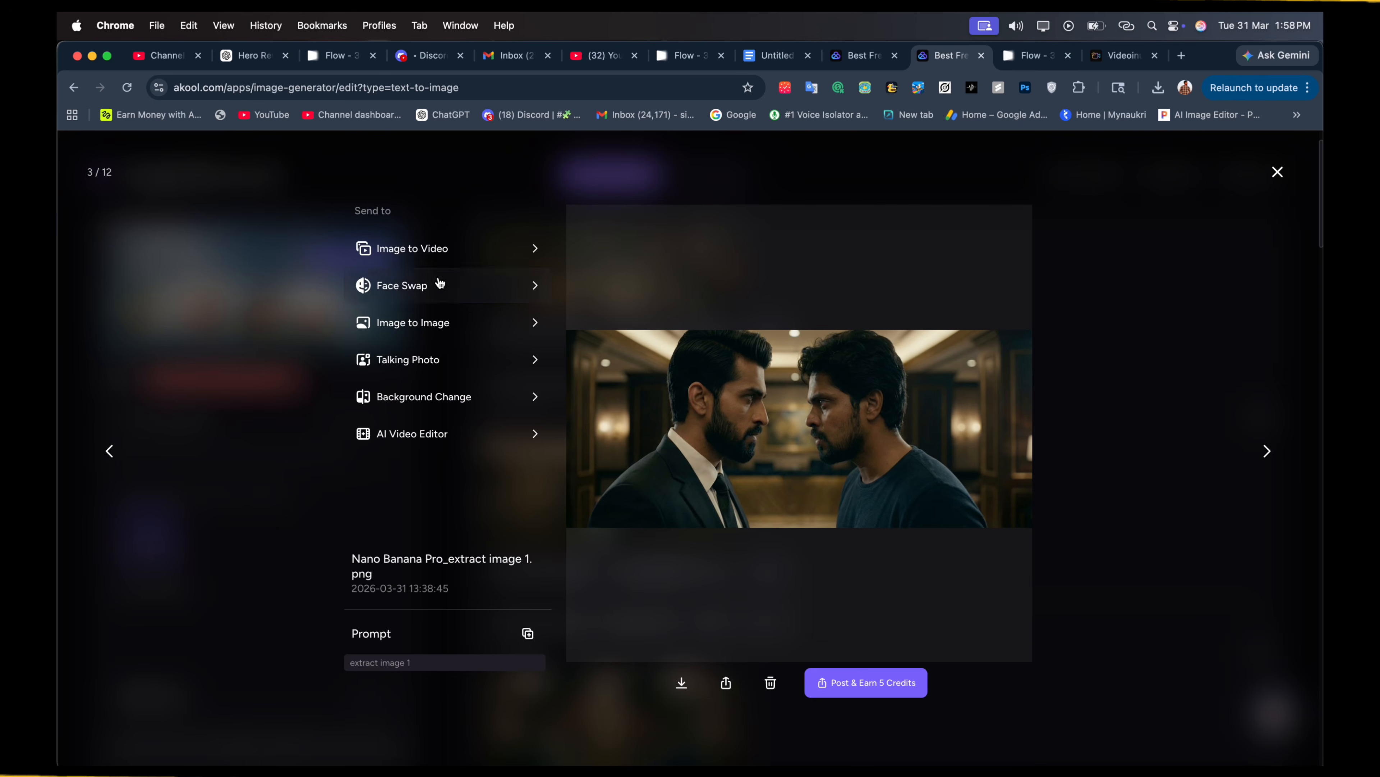
Send the image of the two men face to face to Image to Video and choose the Kling V3.0 Pro model.
click(491, 260)
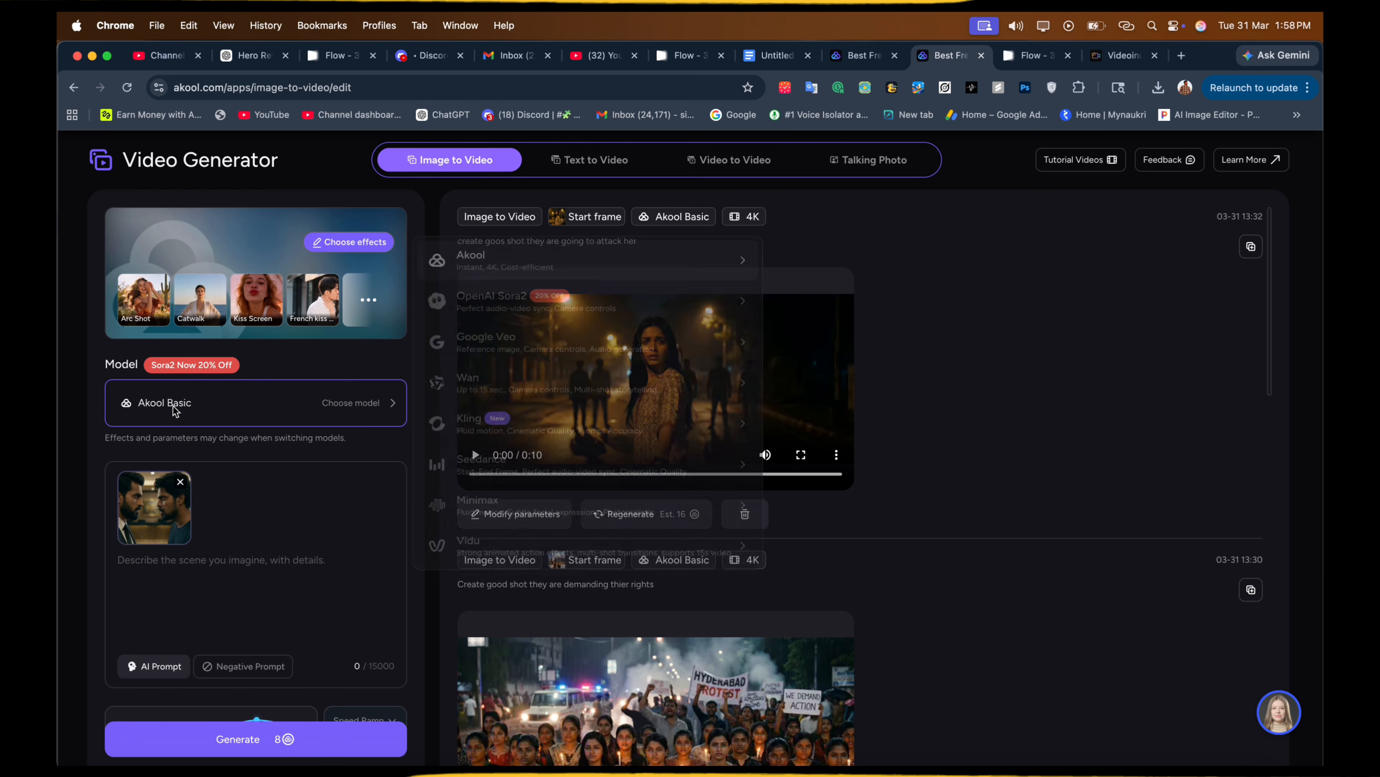
click(262, 402)
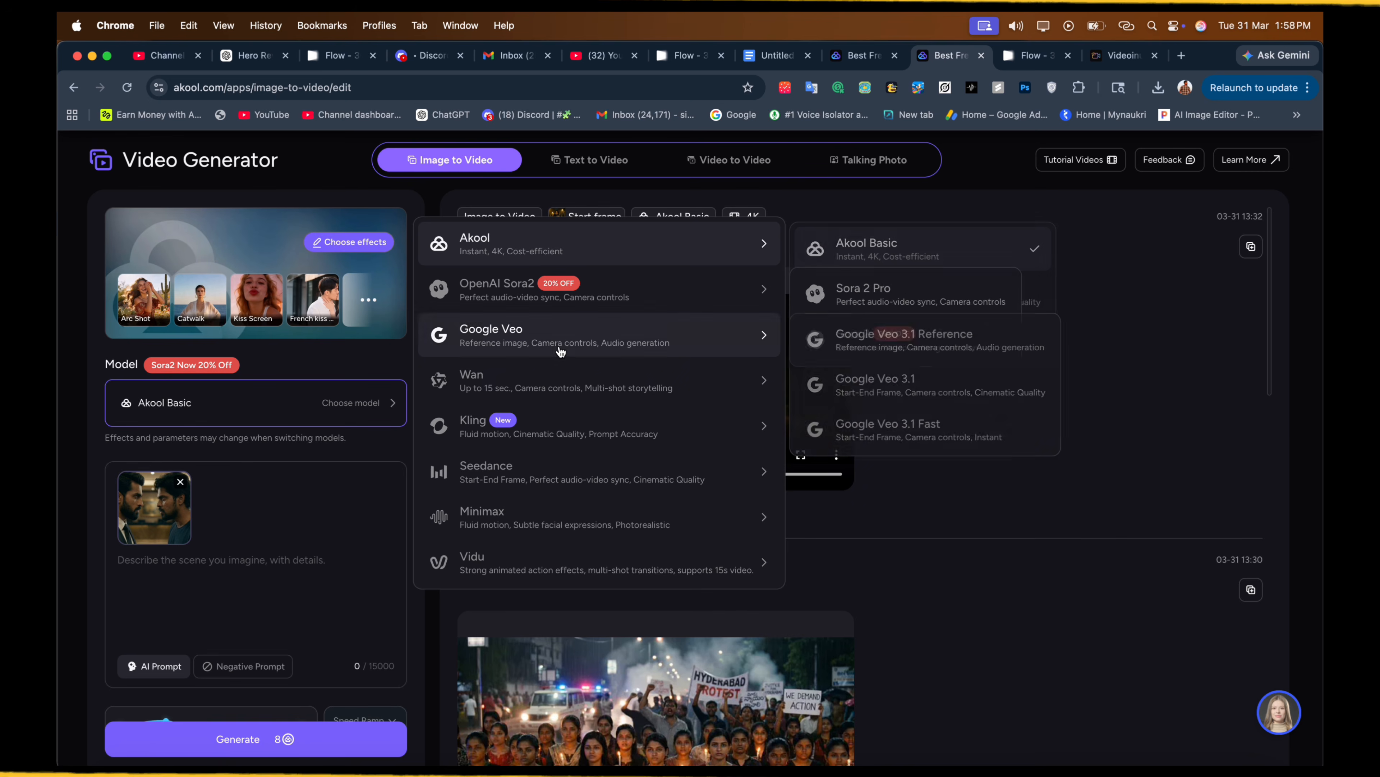
mouse_move(553, 394)
mouse_move(556, 426)
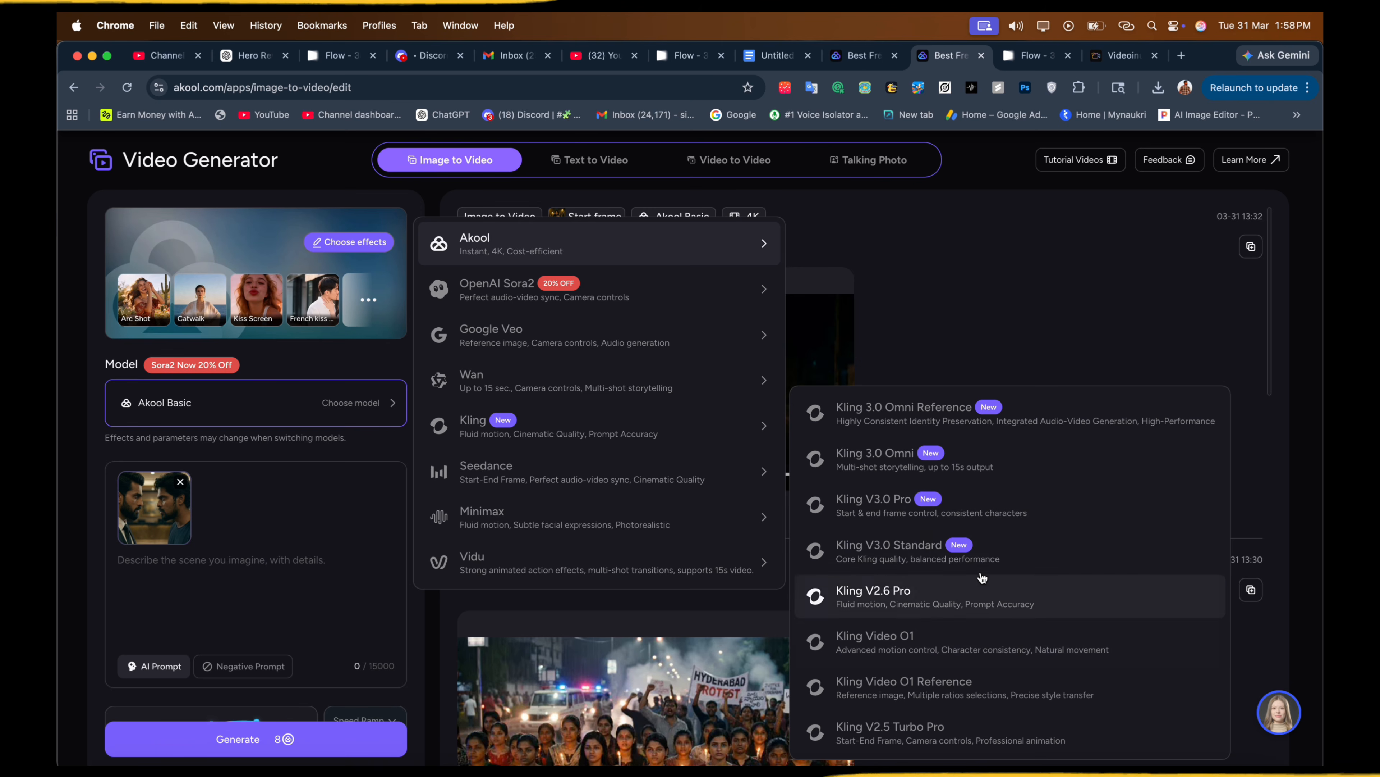
click(976, 506)
Turn Multi-Shot on to try its per-shot settings for the face-off image, and switch it off again.
scroll(381, 457, down, 2)
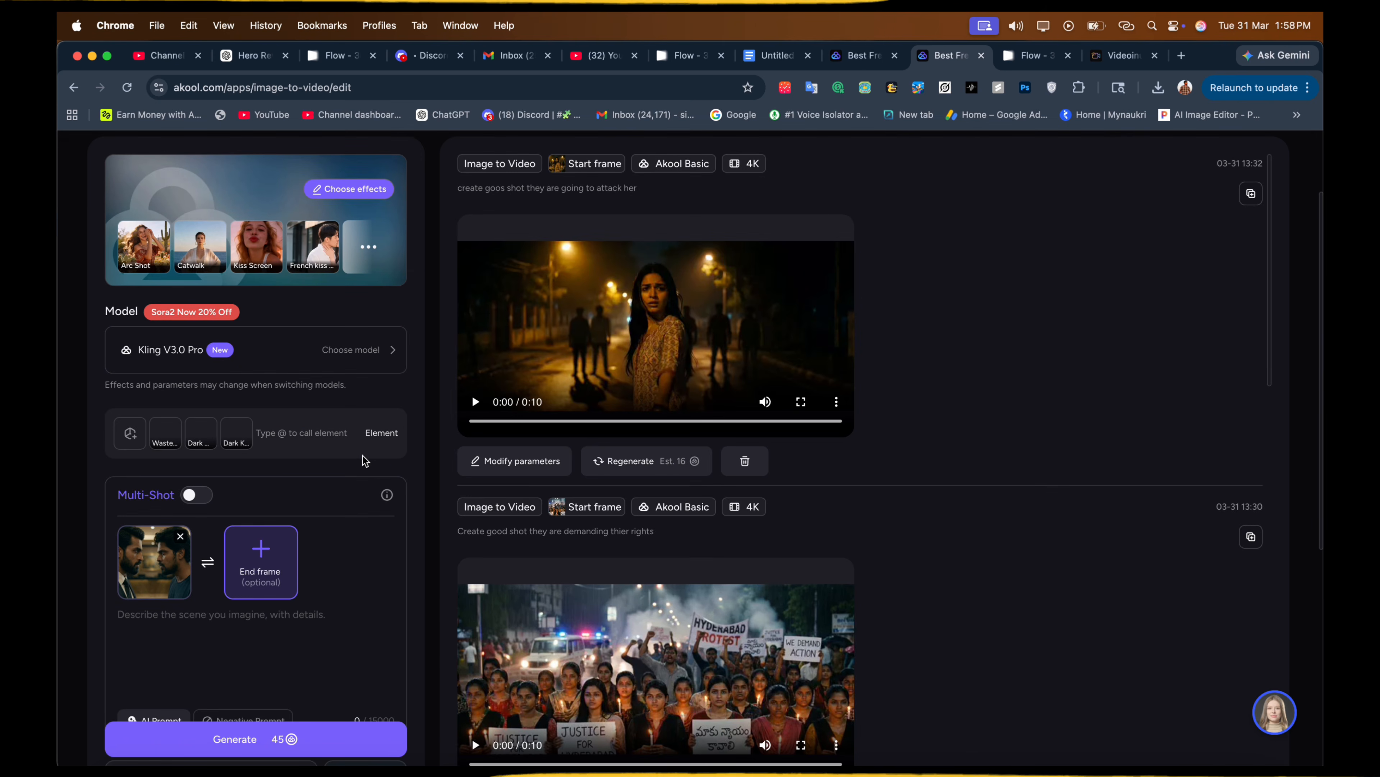
scroll(361, 459, down, 6)
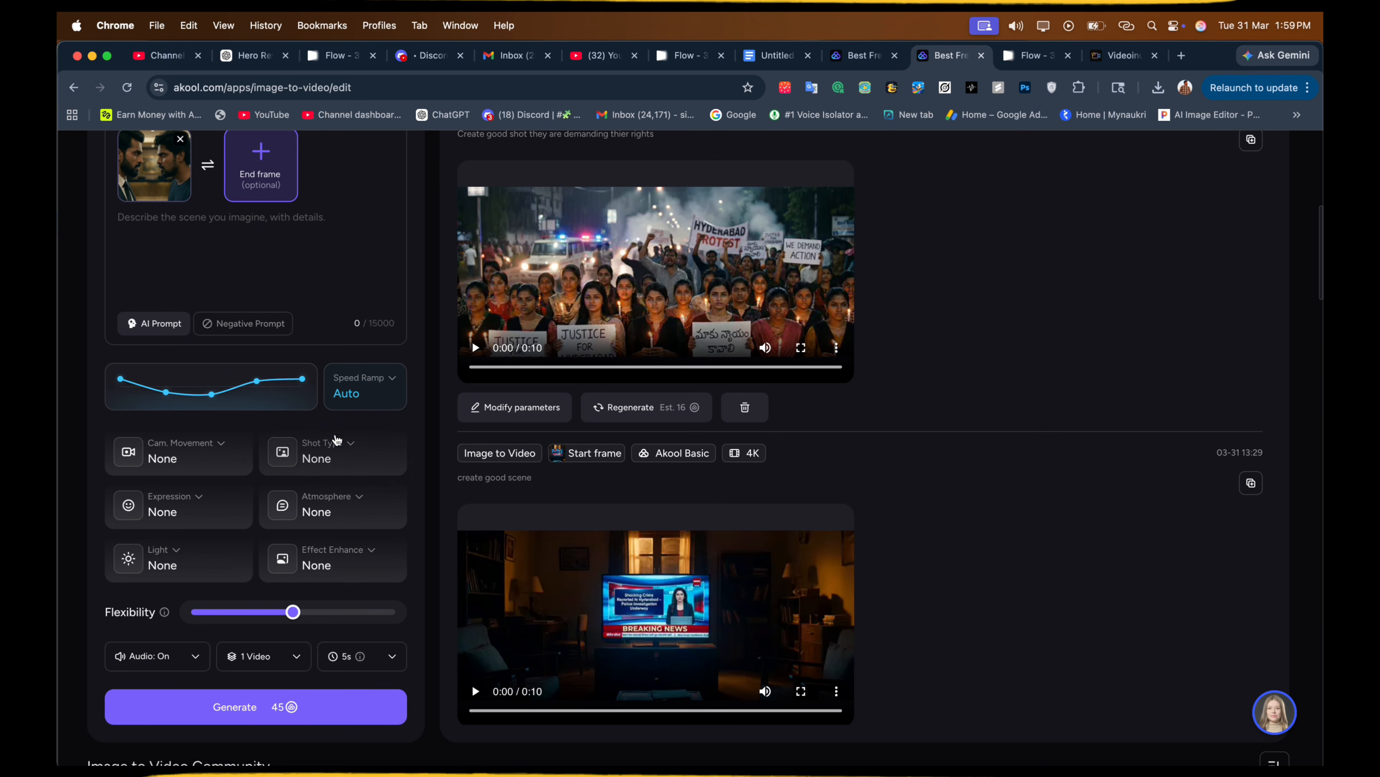
scroll(352, 421, up, 8)
scroll(244, 312, down, 5)
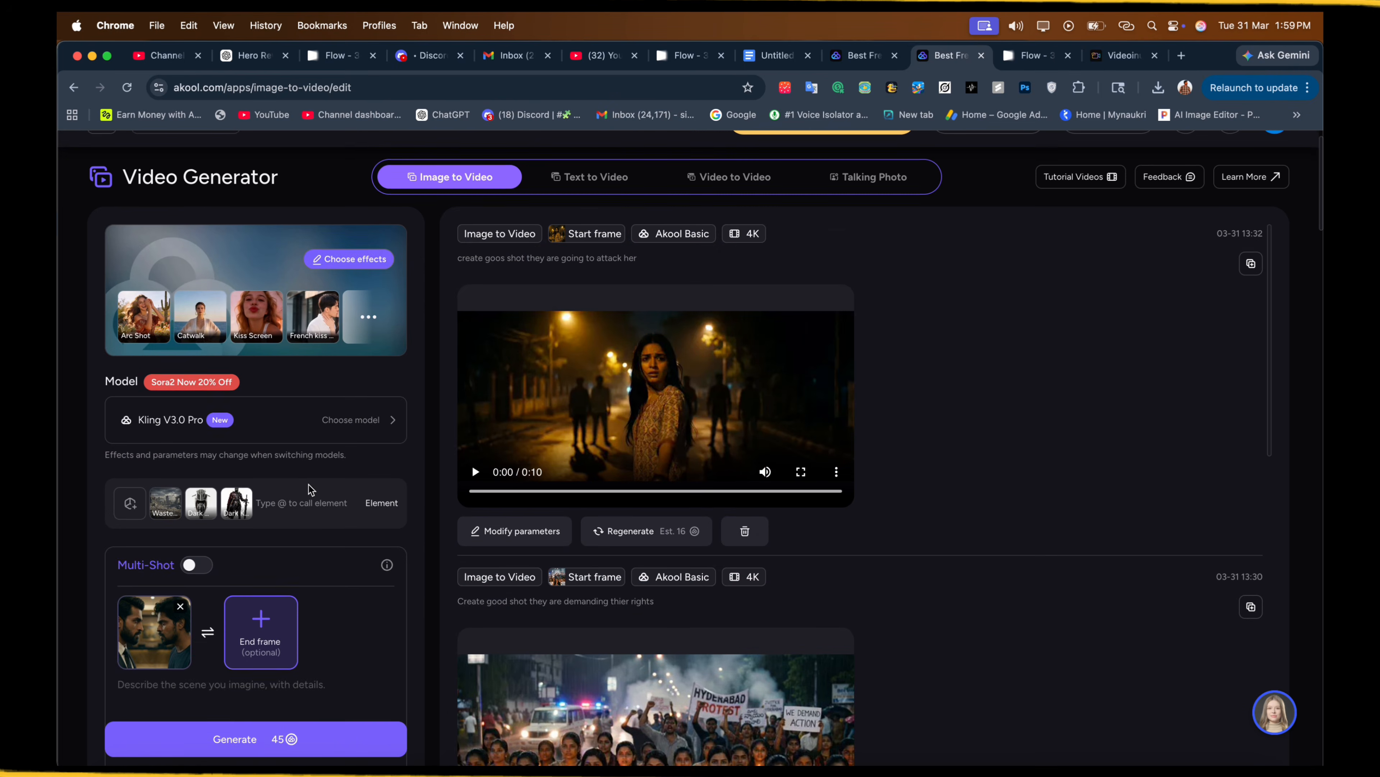
click(202, 287)
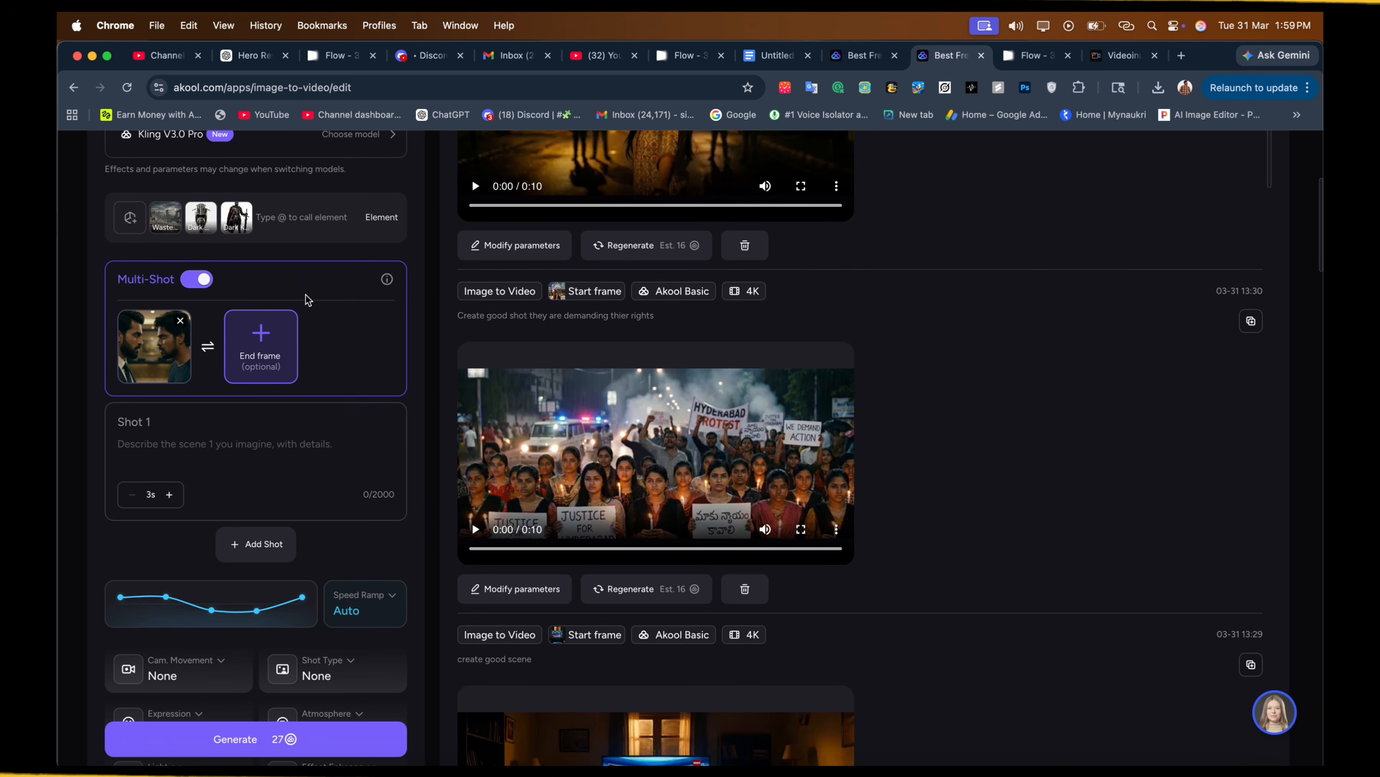
scroll(310, 348, up, 2)
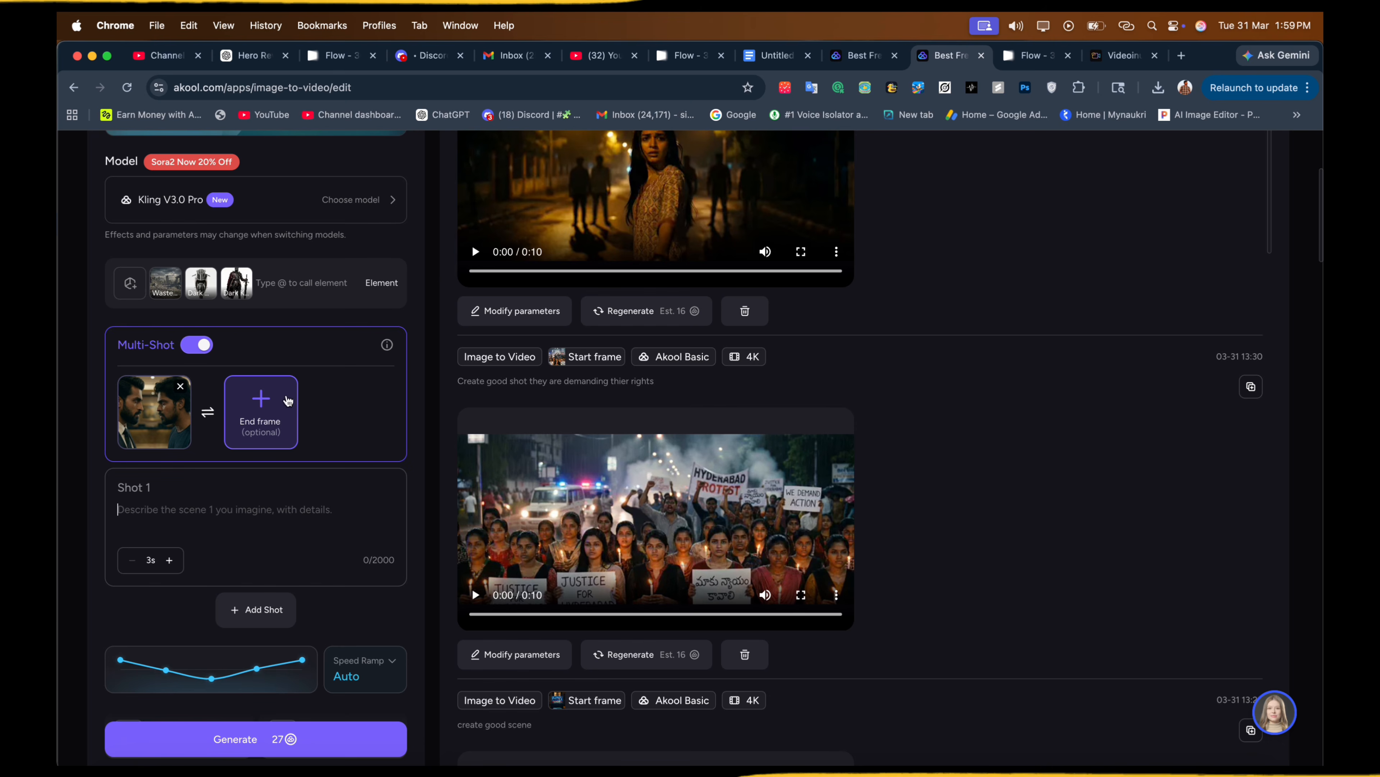
click(199, 348)
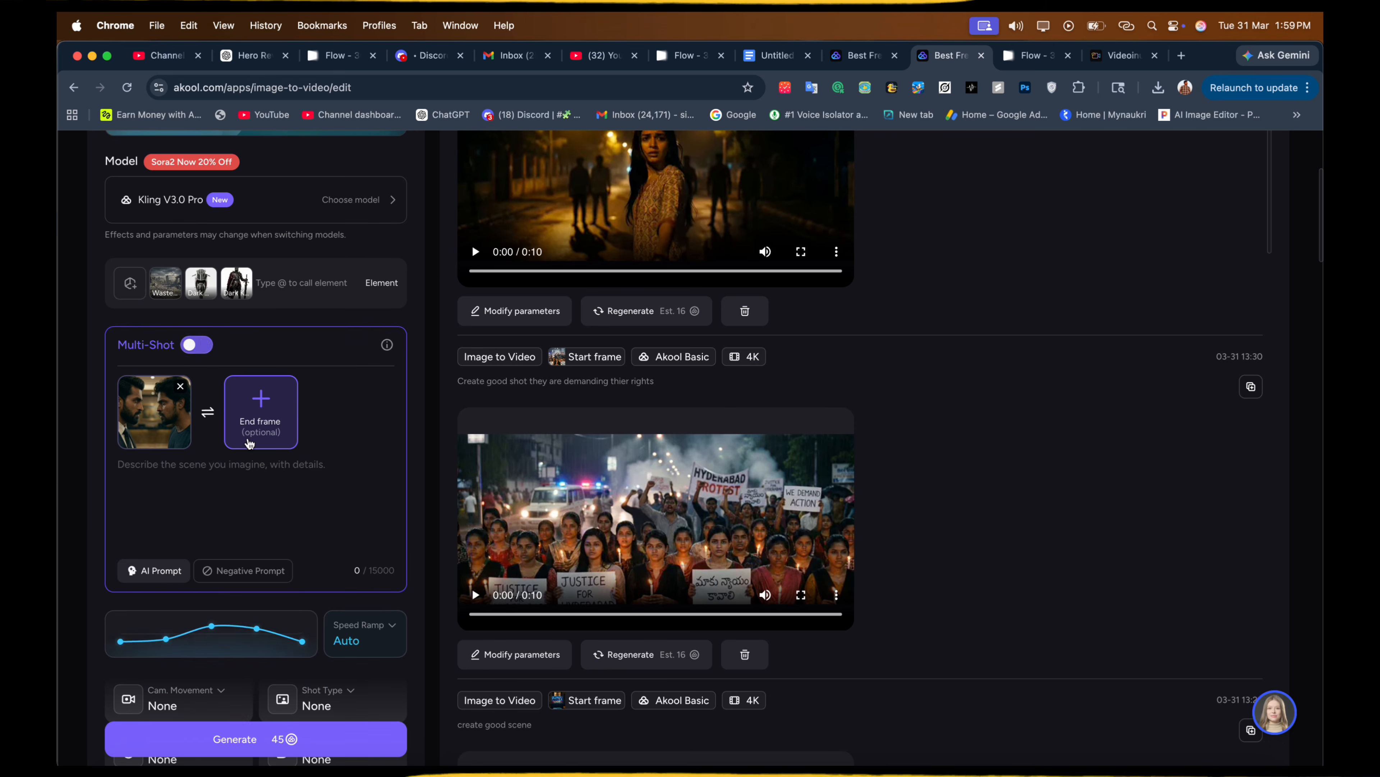
Enter the prompt "Create powerful fight scene" for the face-off image.
text(c)
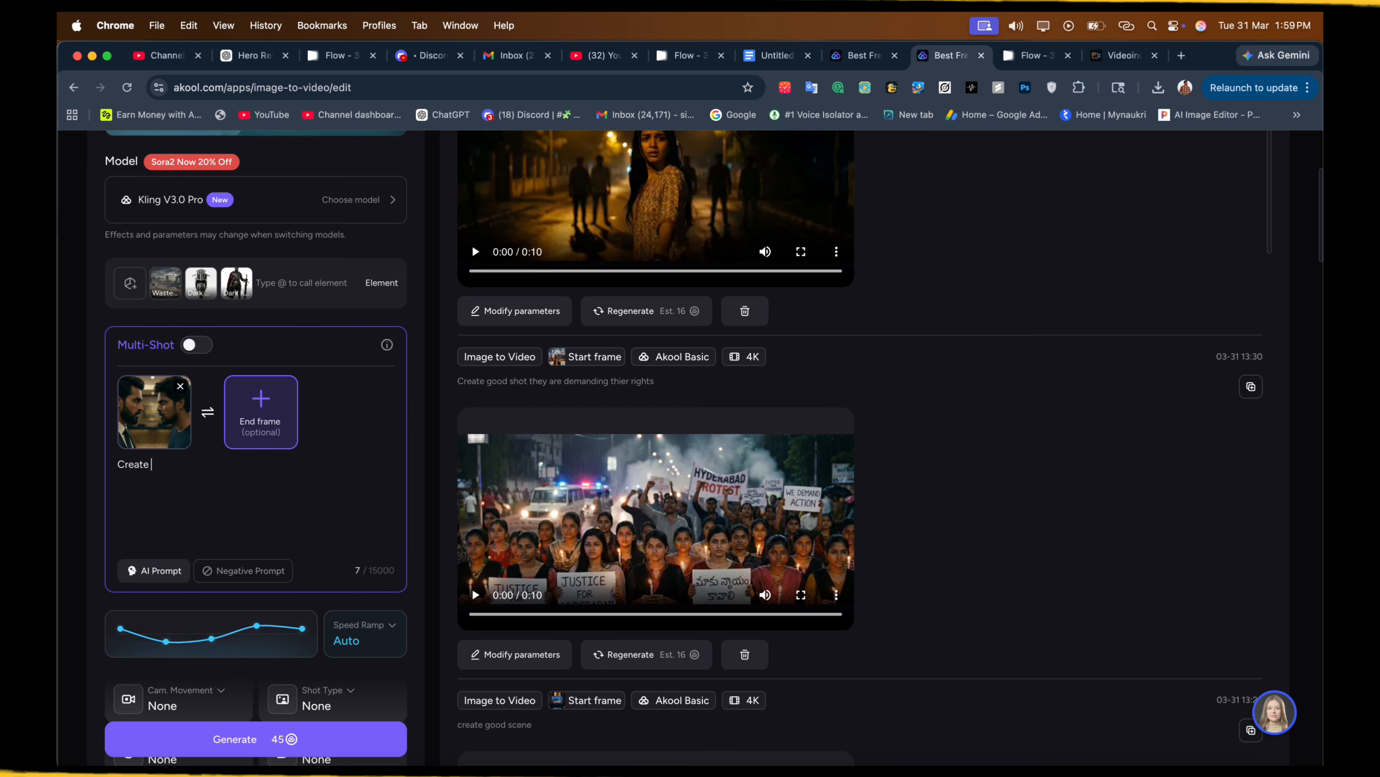
text(reate powerful fight scene)
scroll(261, 523, down, 2)
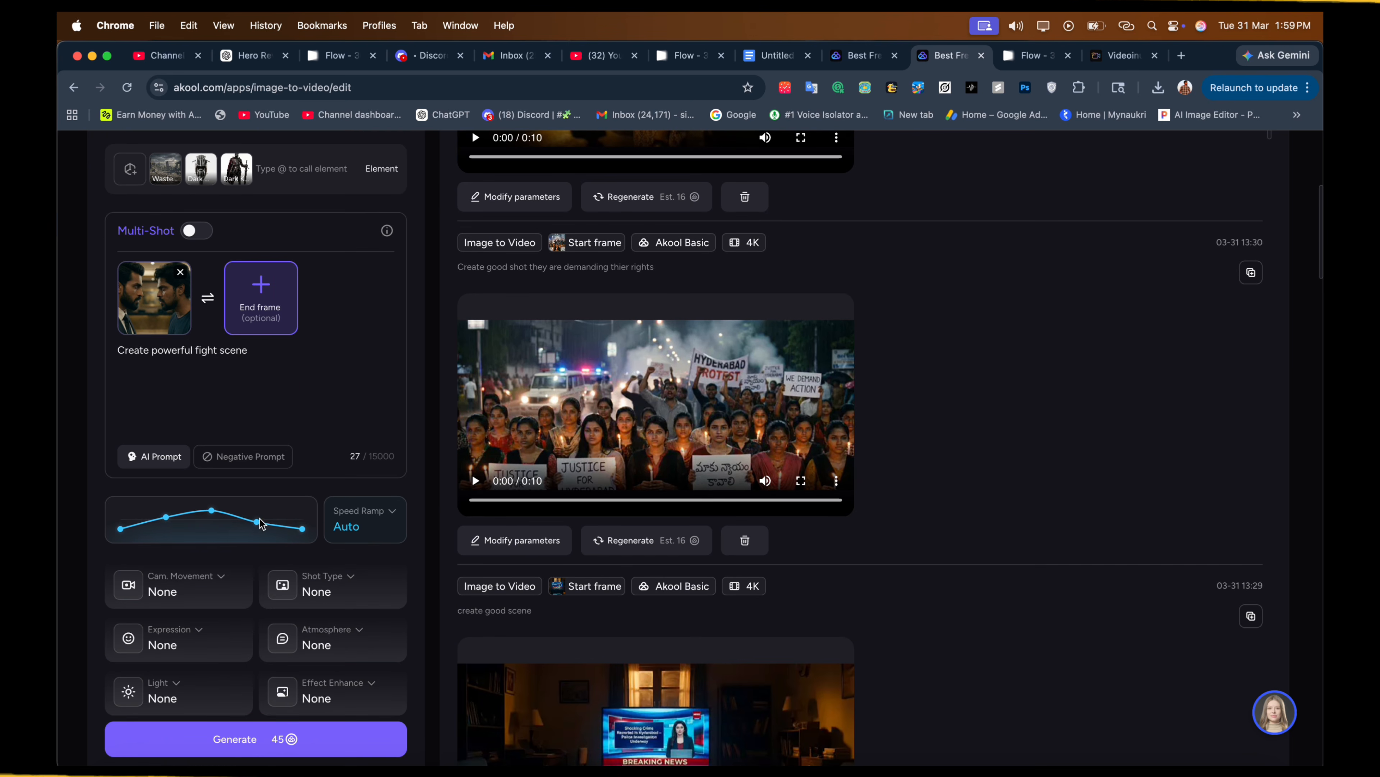
Try the Linear, Slow mo and Custom speed ramps for the fight video and return the ramp to Auto.
click(354, 528)
click(383, 593)
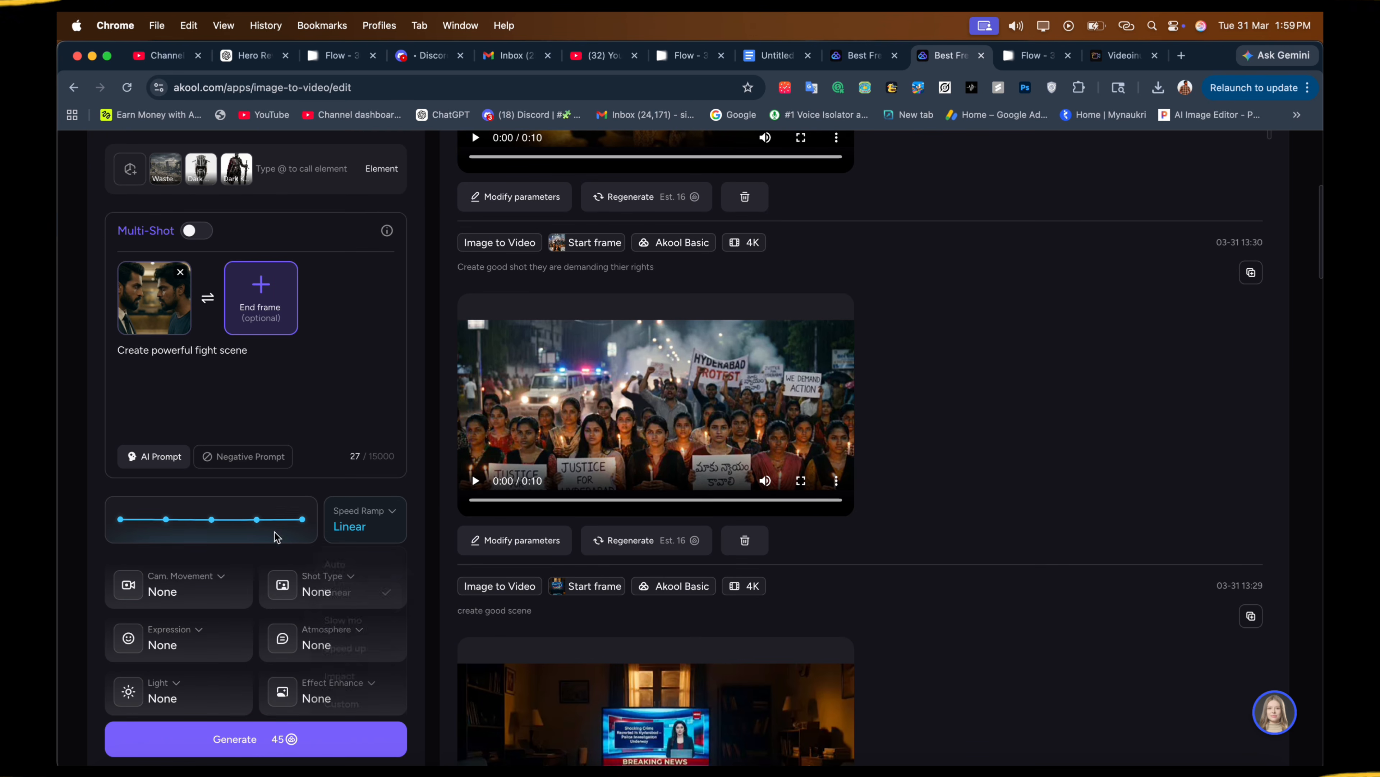
click(404, 526)
click(354, 606)
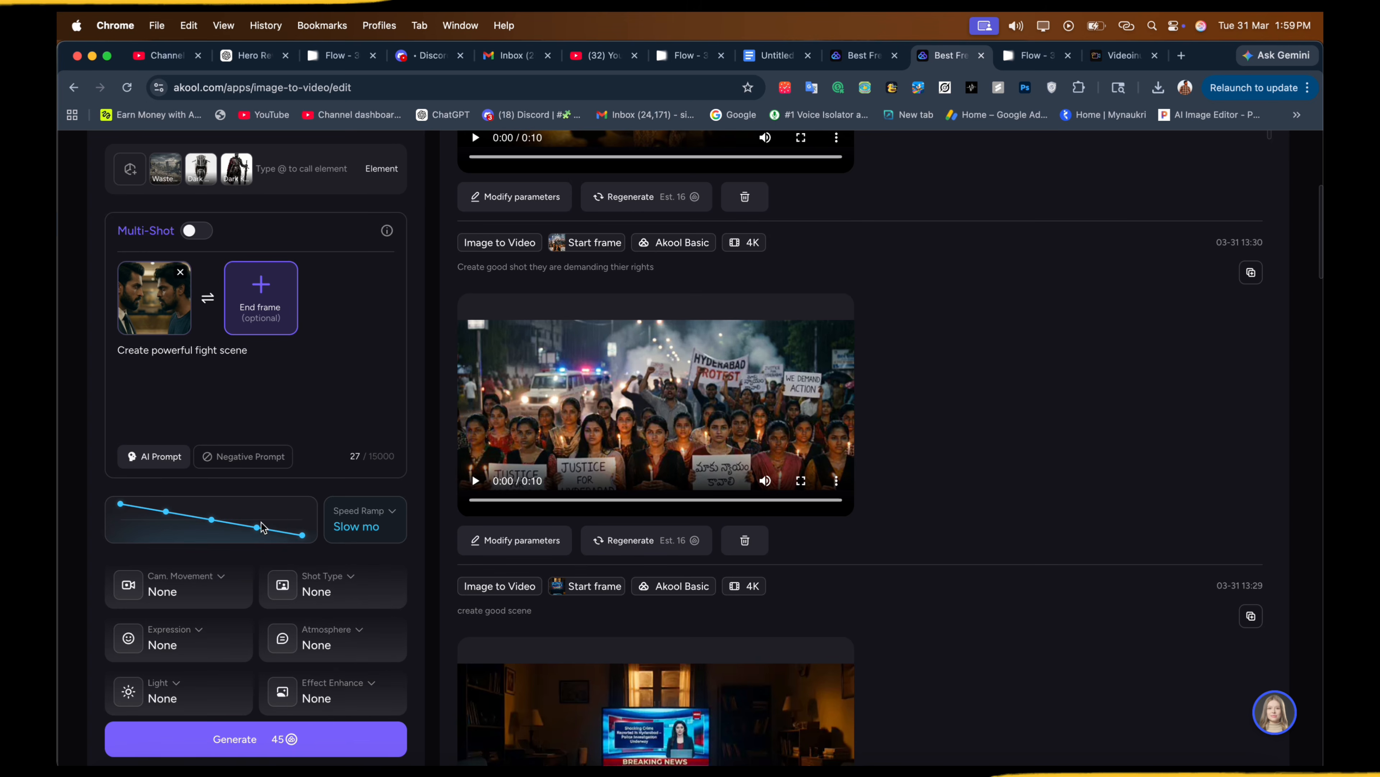
click(370, 531)
click(348, 654)
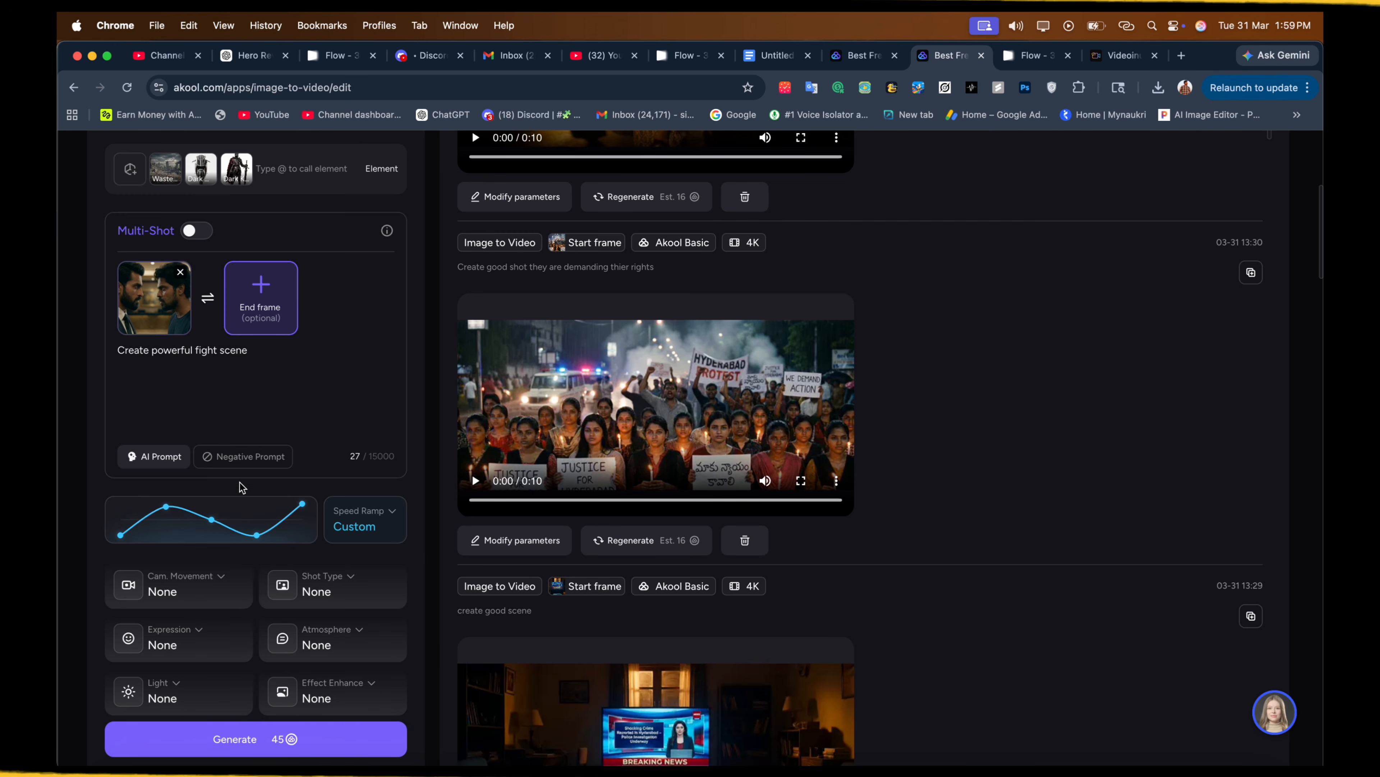
click(394, 532)
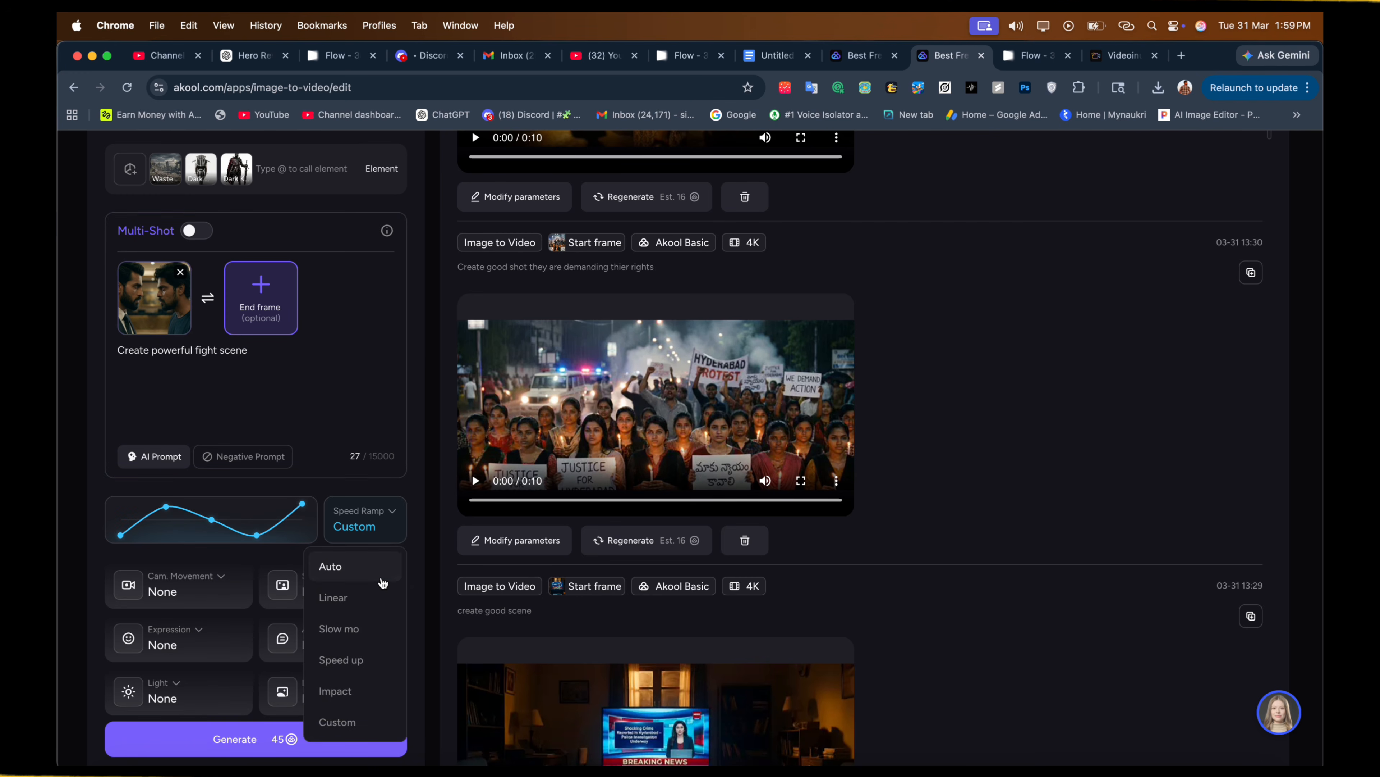
click(329, 566)
Examine the available camera movement and shot type presets for the fight video.
scroll(315, 522, down, 2)
scroll(326, 503, down, 2)
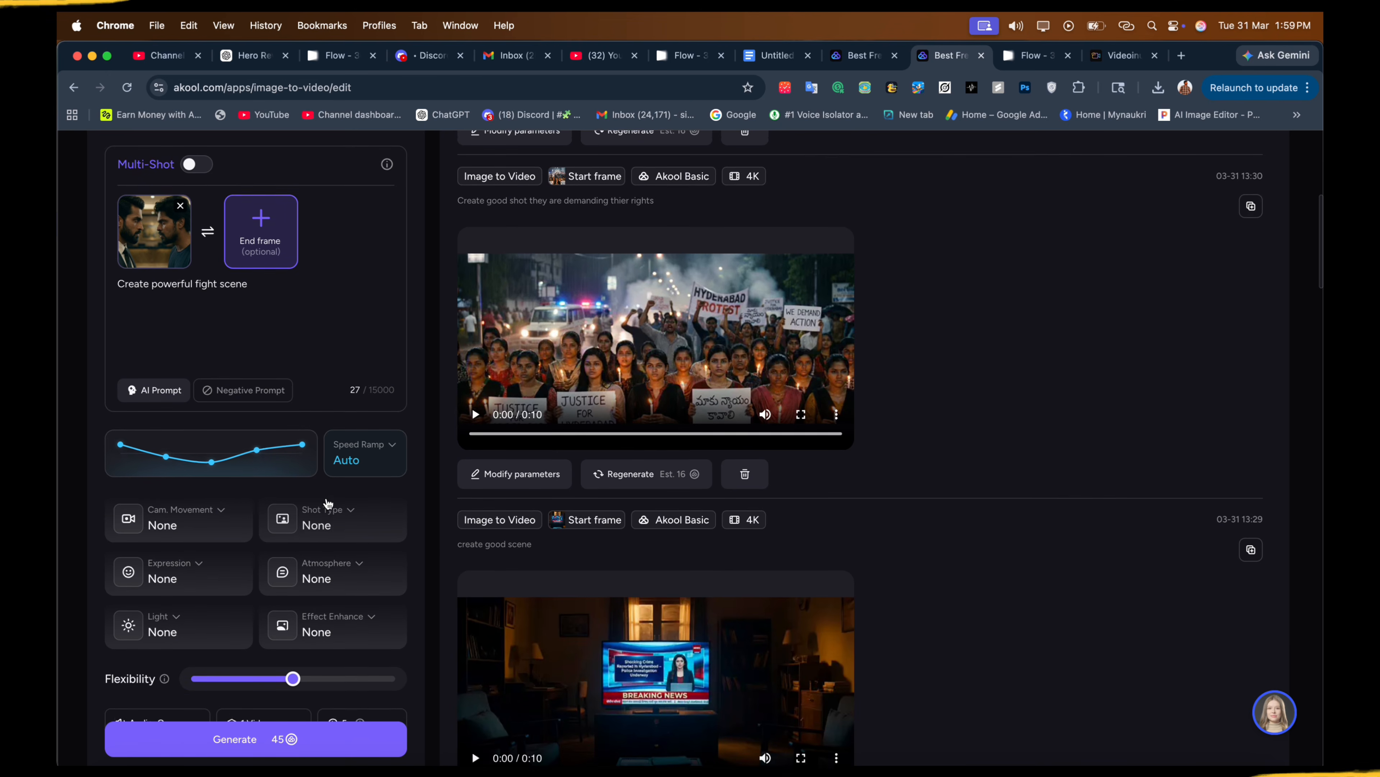
click(180, 473)
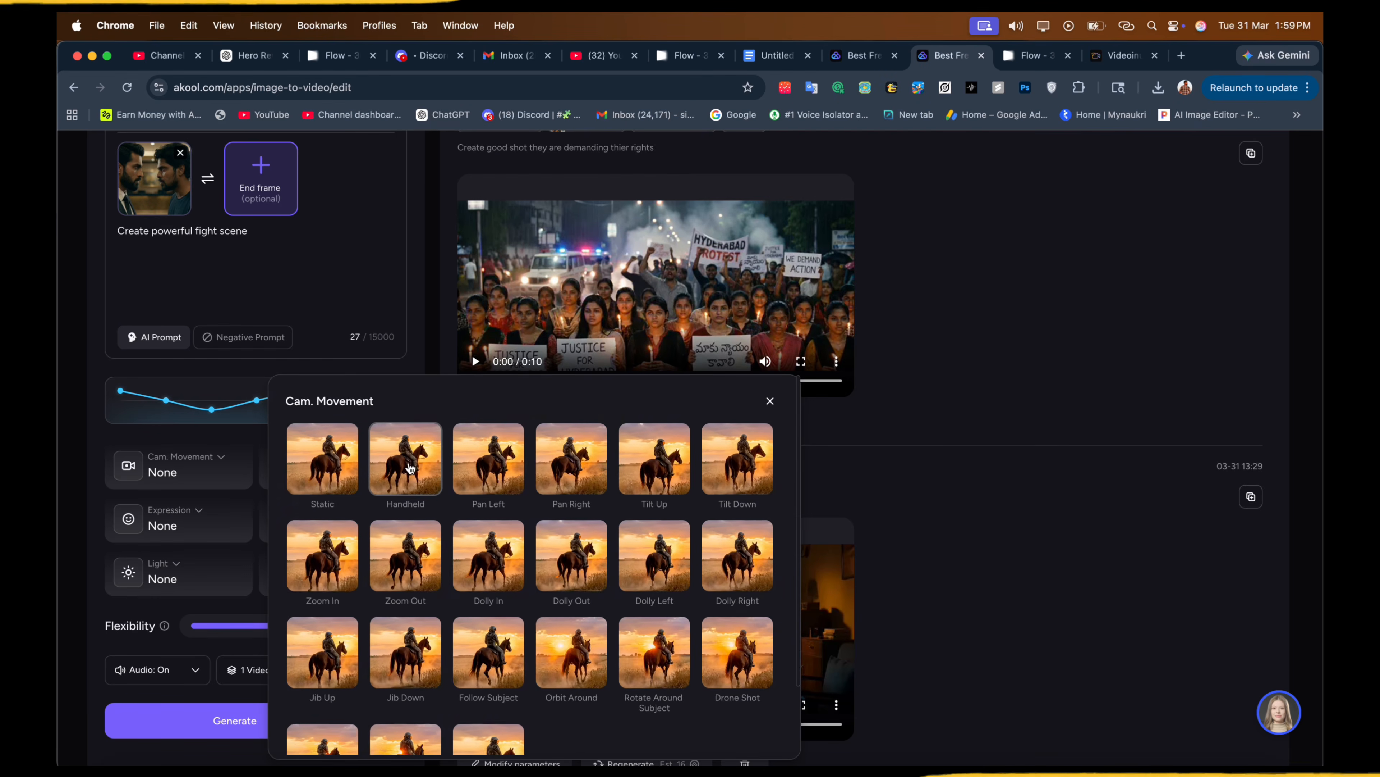
click(321, 312)
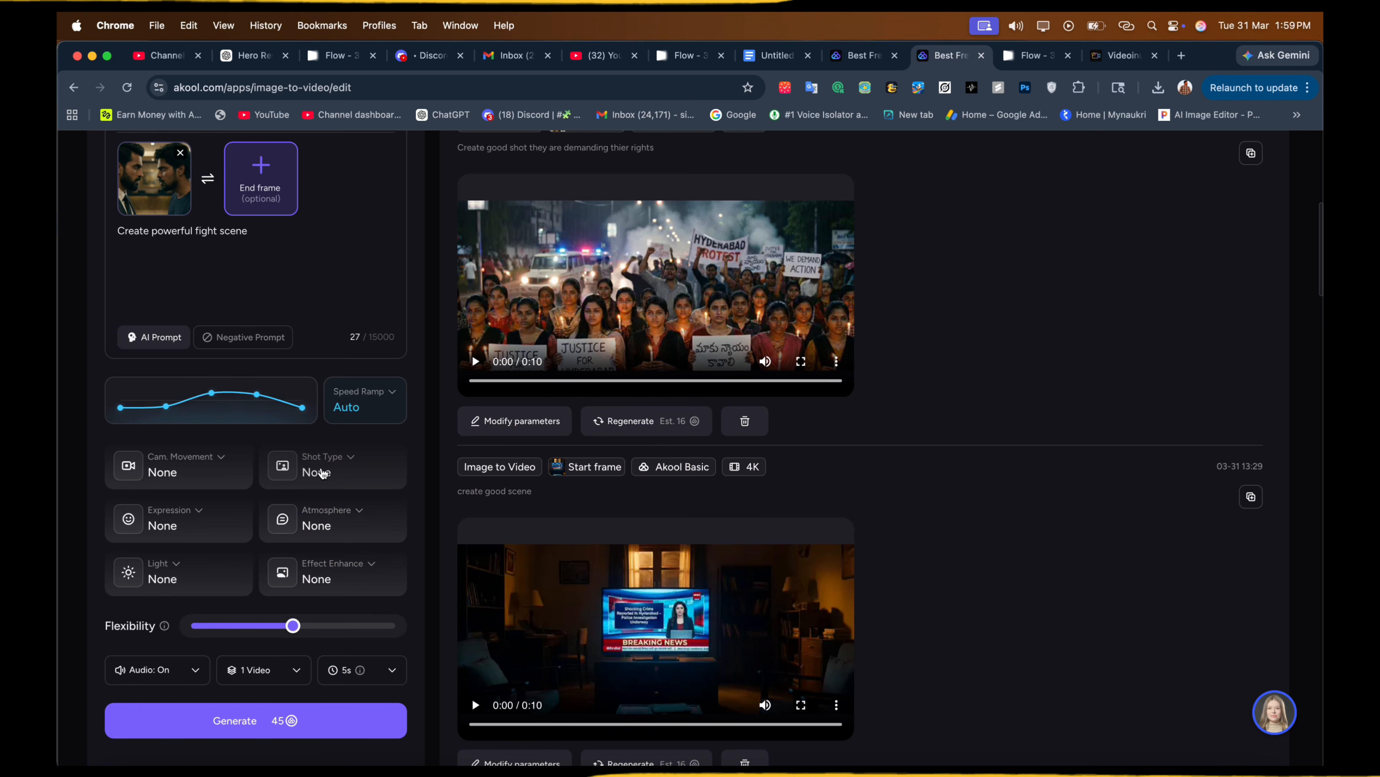
click(281, 466)
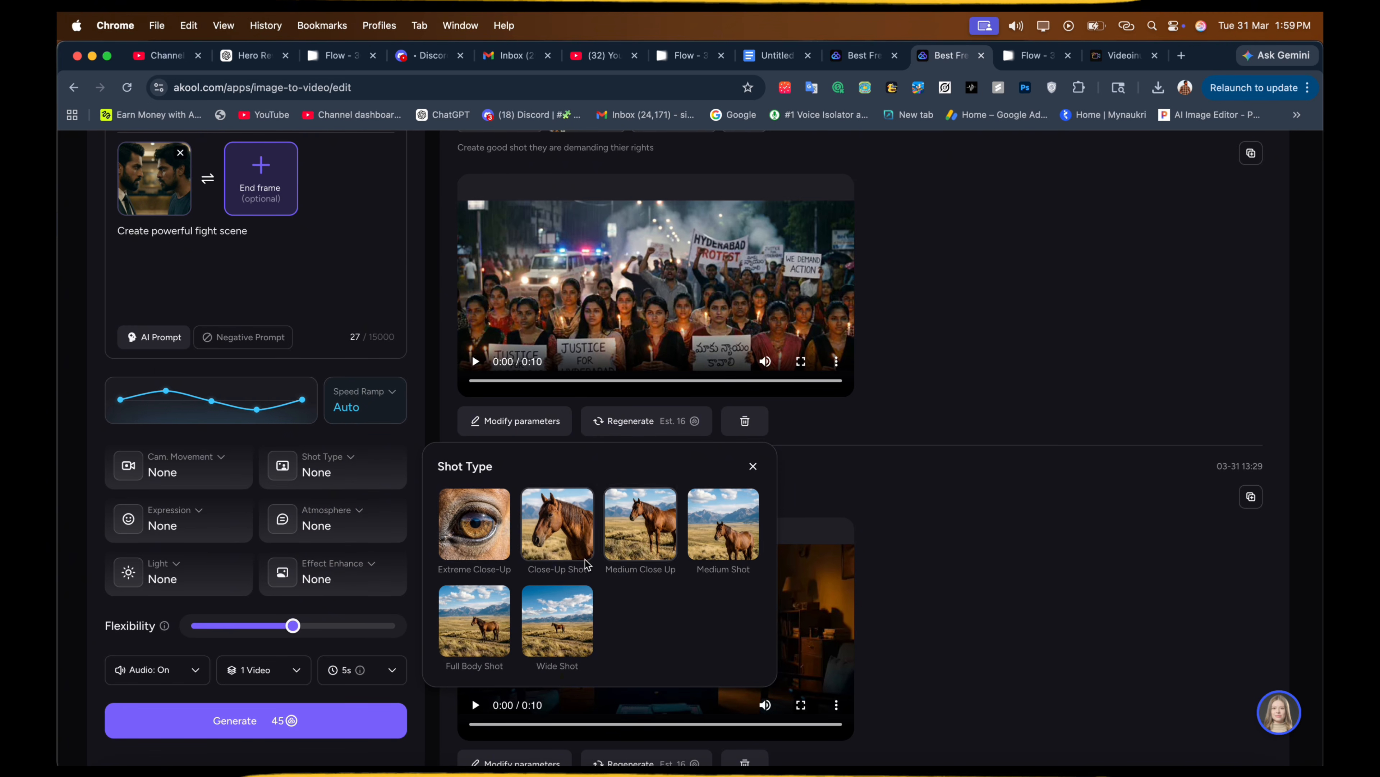
Set the fight video's duration to 10s and generate it.
scroll(320, 499, down, 2)
scroll(337, 543, down, 1)
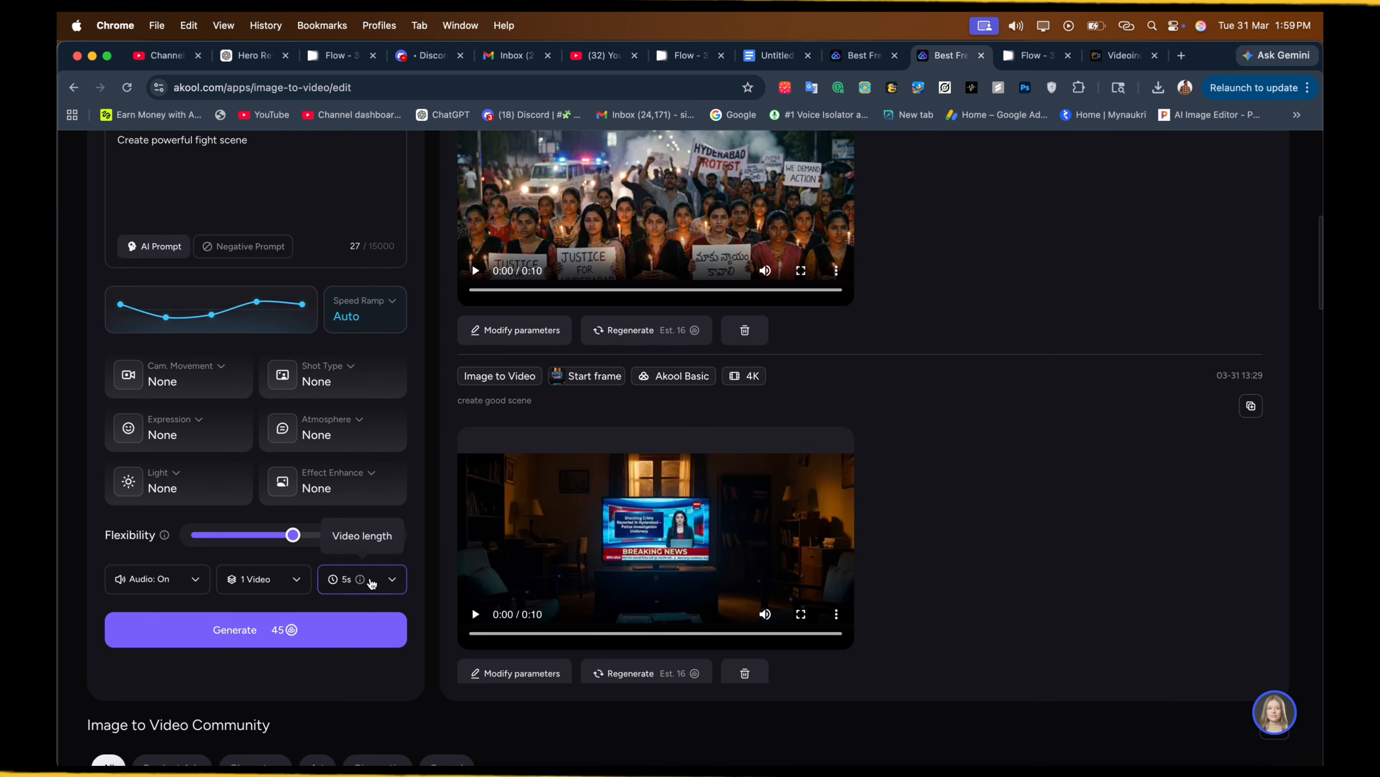
click(363, 579)
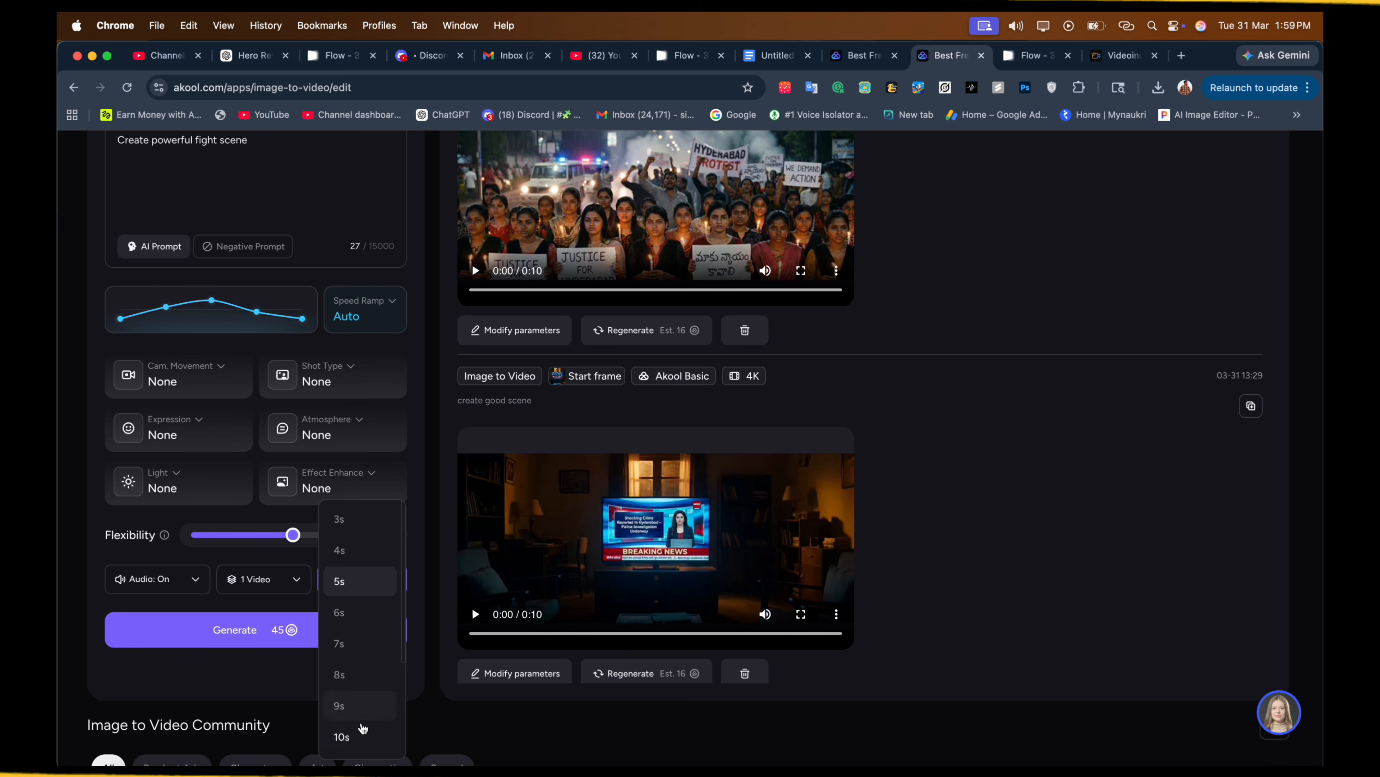
click(353, 736)
scroll(318, 565, down, 1)
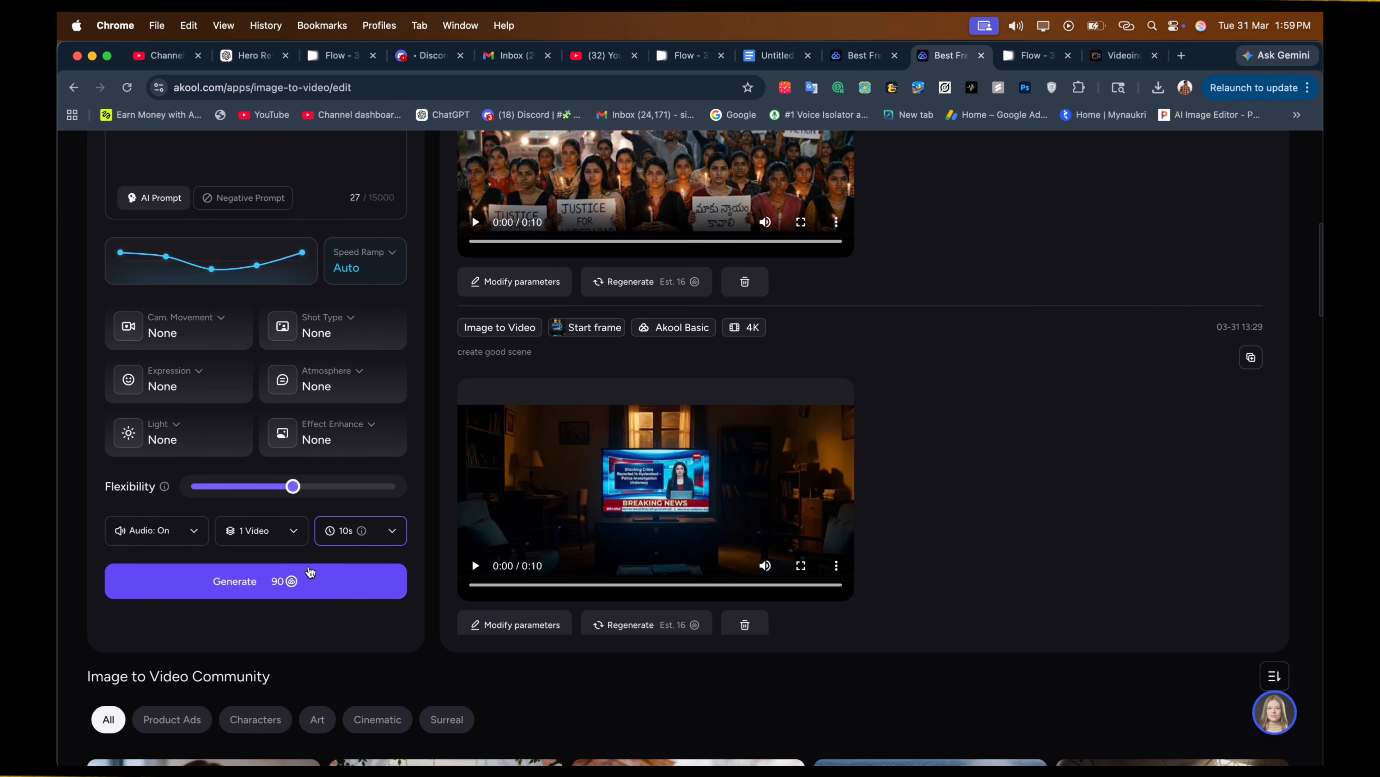
scroll(233, 582, up, 1)
click(233, 616)
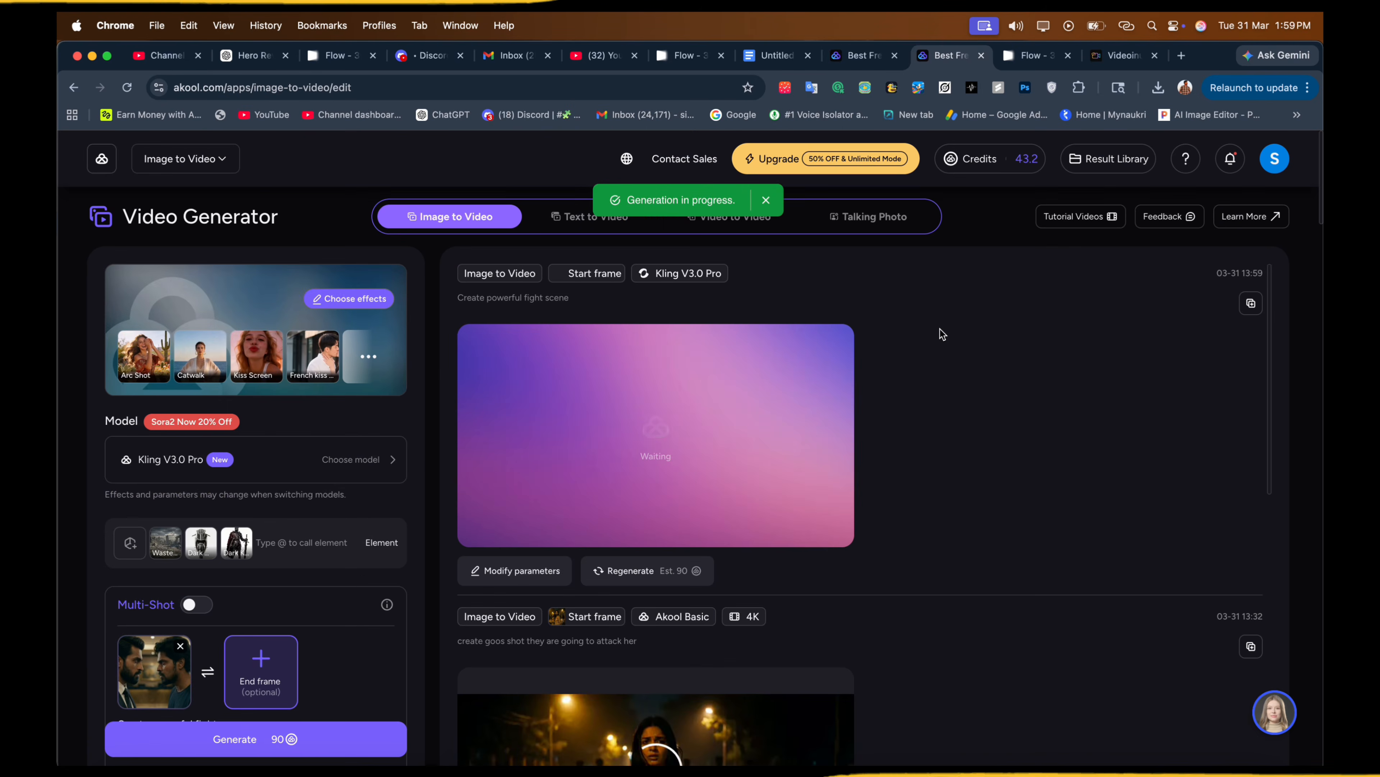